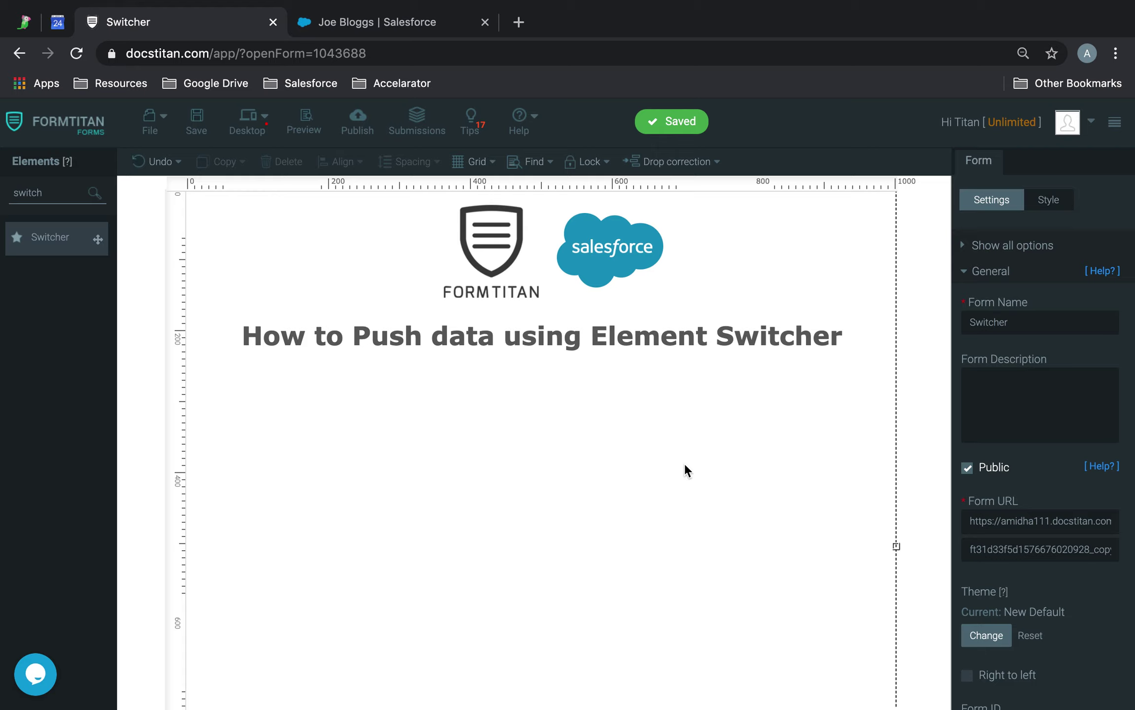
Search the elements for FullName and add a Full Name field below the title
left_click_drag(45, 192, 2, 192)
type("full")
left_click_drag(79, 241, 426, 392)
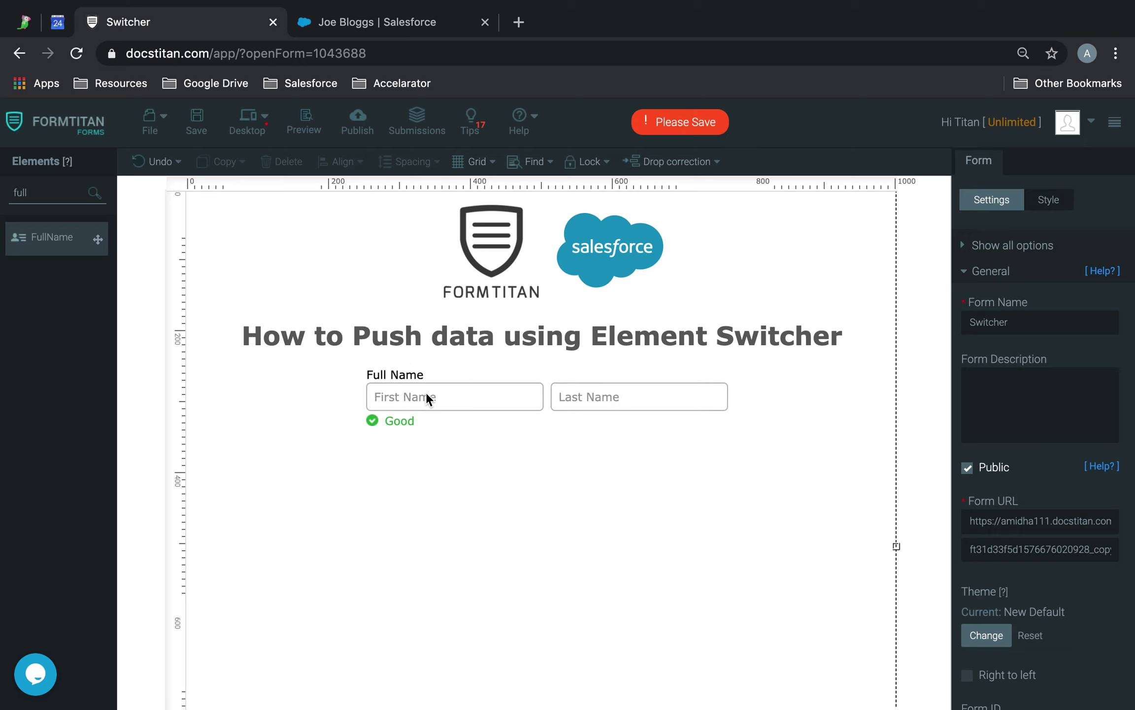
Add an Email field below Full Name, widen it to match, and save the form
left_click_drag(51, 201, 2, 175)
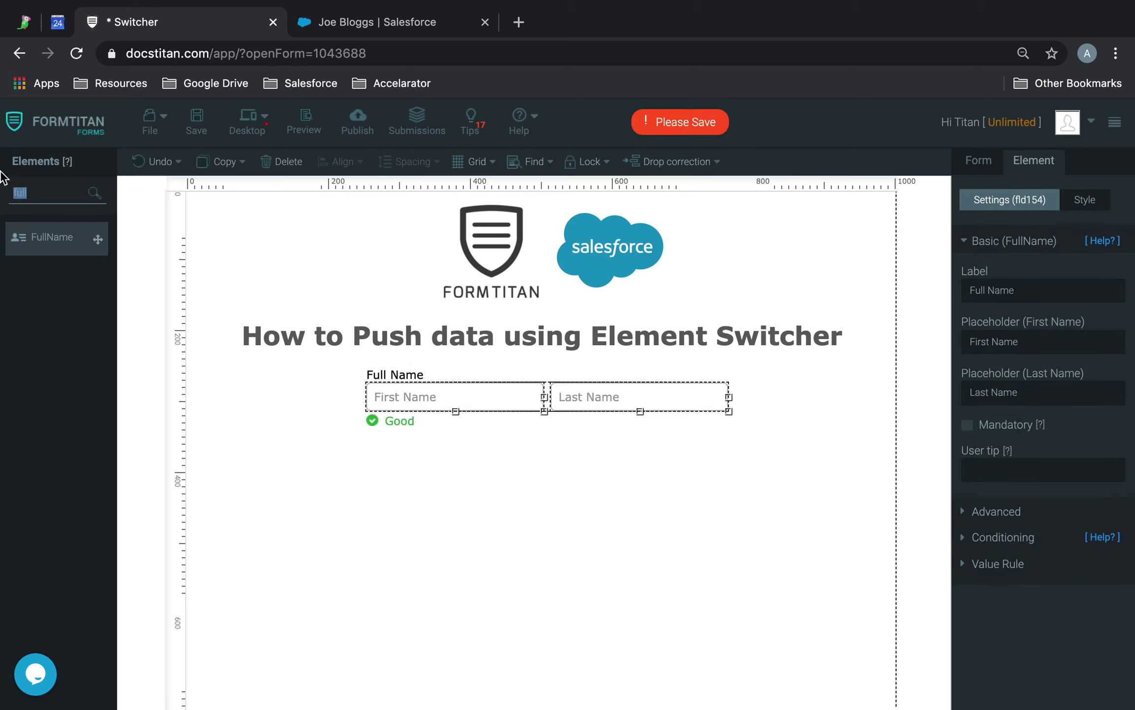
type("email")
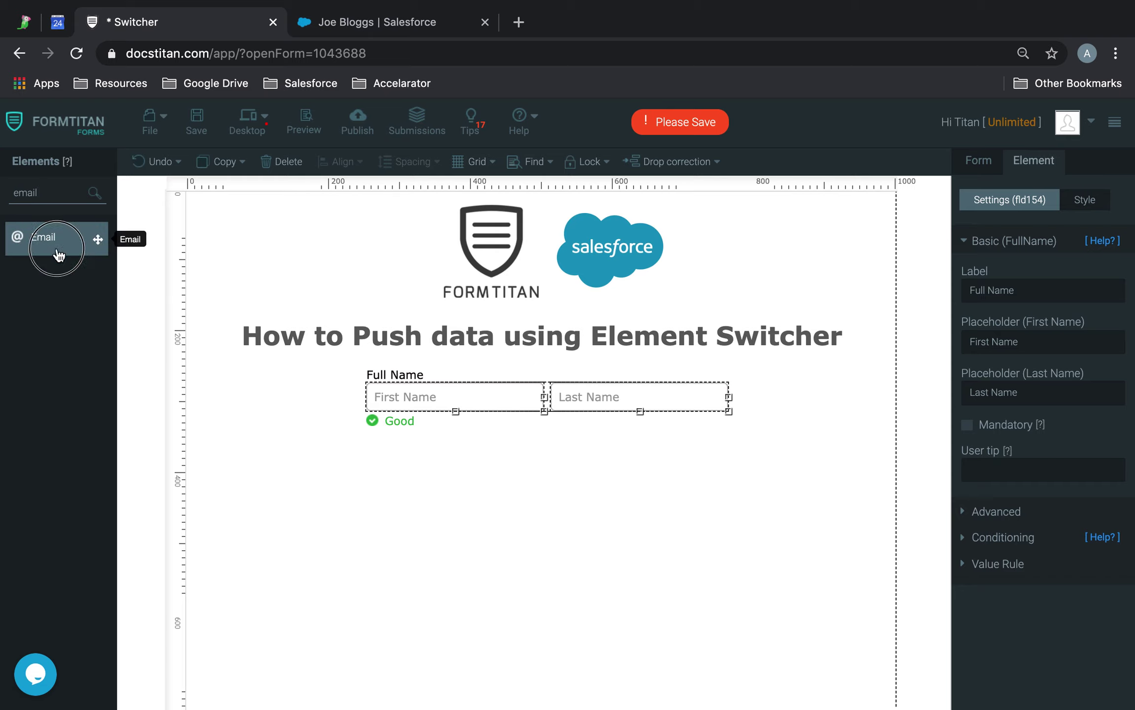
left_click_drag(55, 251, 398, 446)
left_click_drag(544, 459, 729, 460)
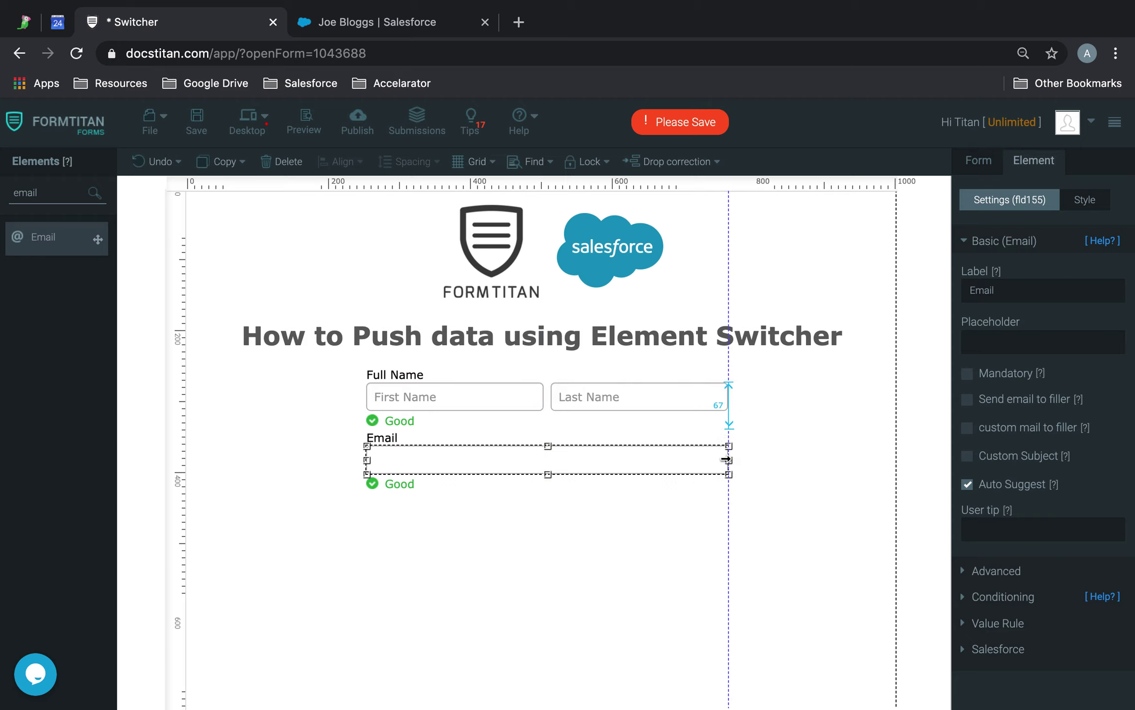
left_click(197, 122)
Add a No/Yes switcher below Email, then check the Salesforce contact's donation fields
left_click_drag(64, 192, 1, 193)
type("swi")
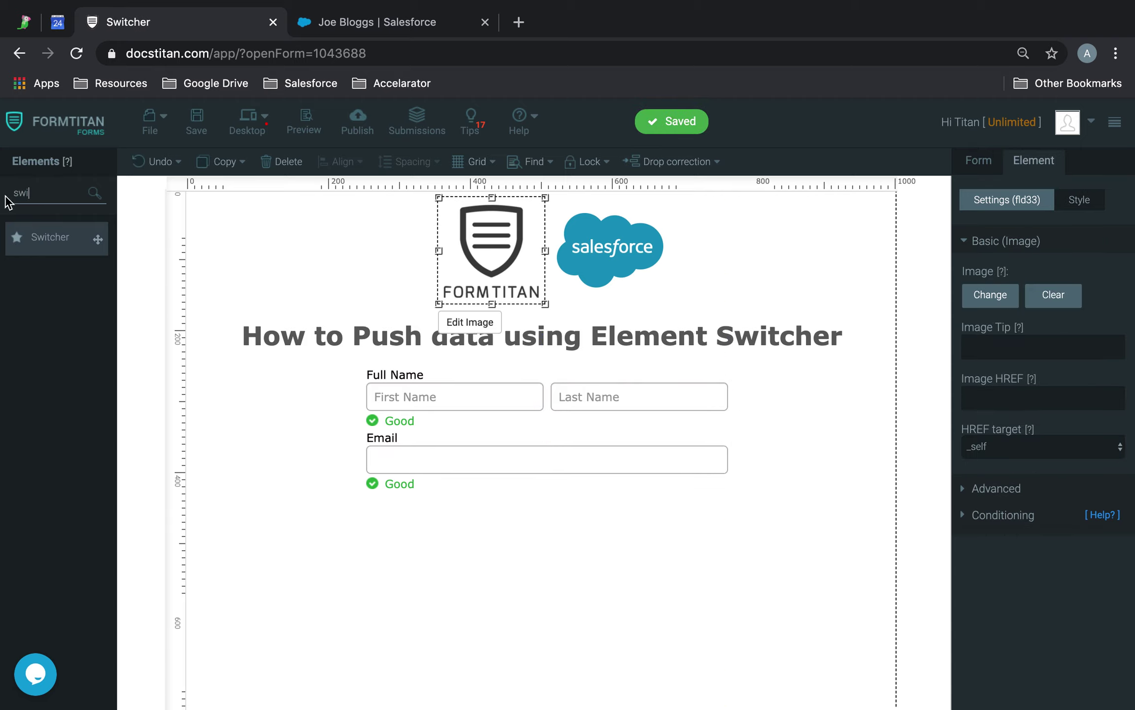
left_click_drag(49, 238, 496, 559)
left_click(390, 21)
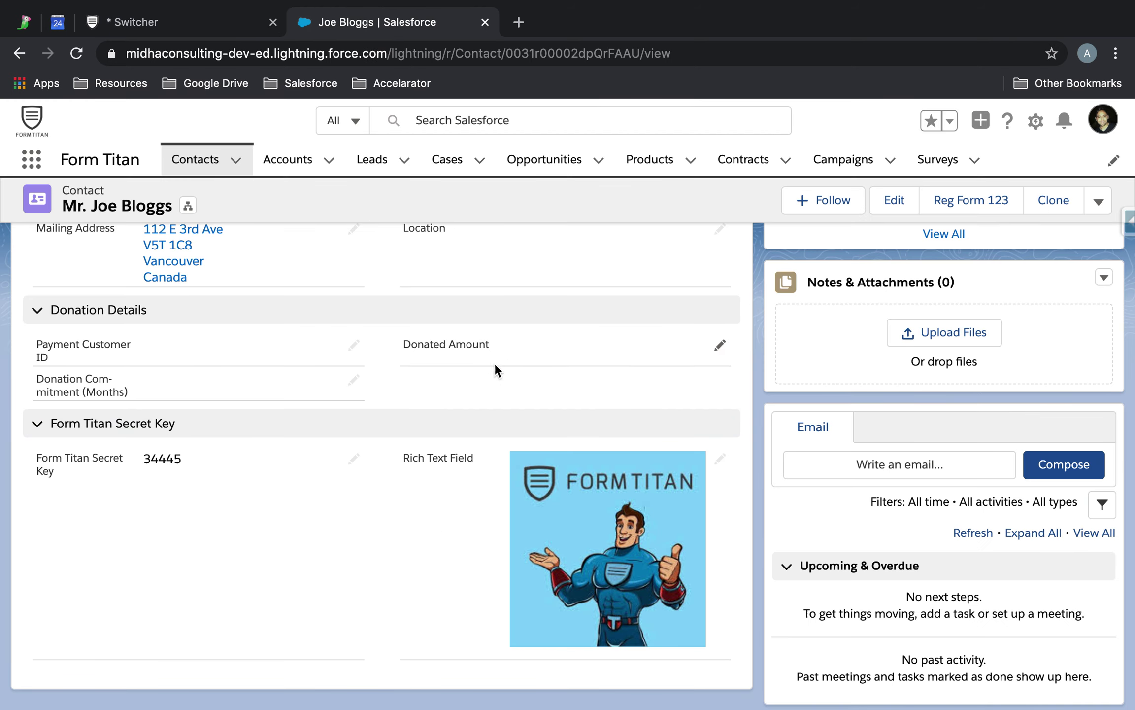
left_click(168, 21)
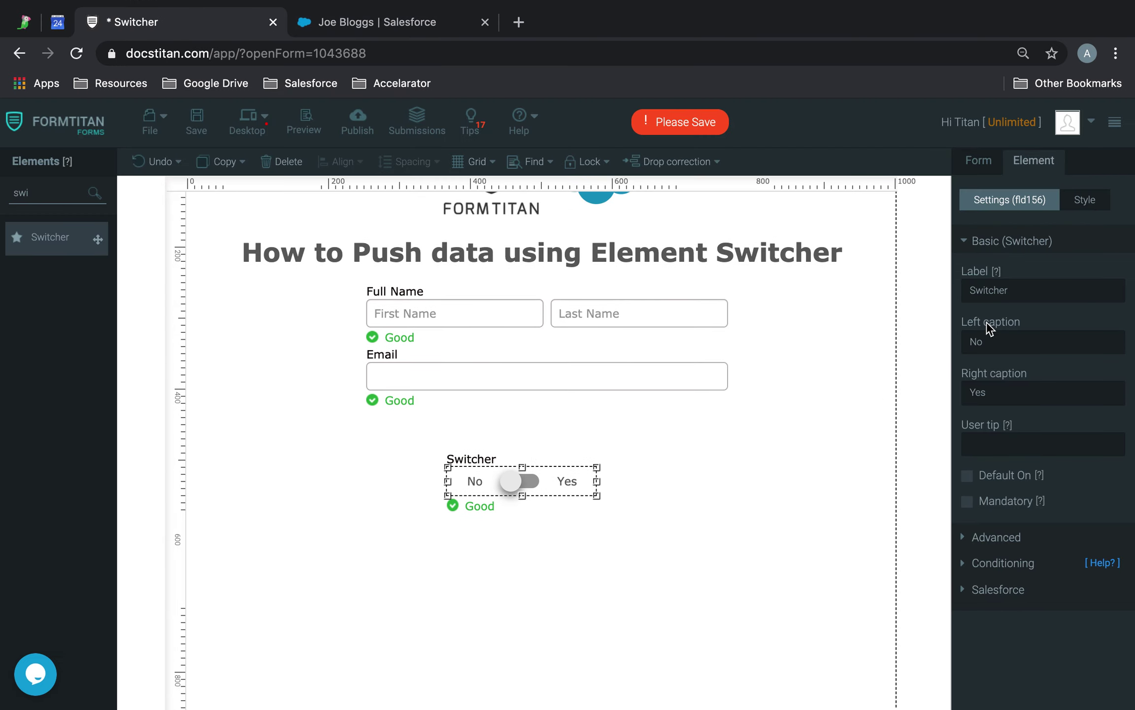
Clear the switcher's left caption and delete its label text
left_click(995, 341)
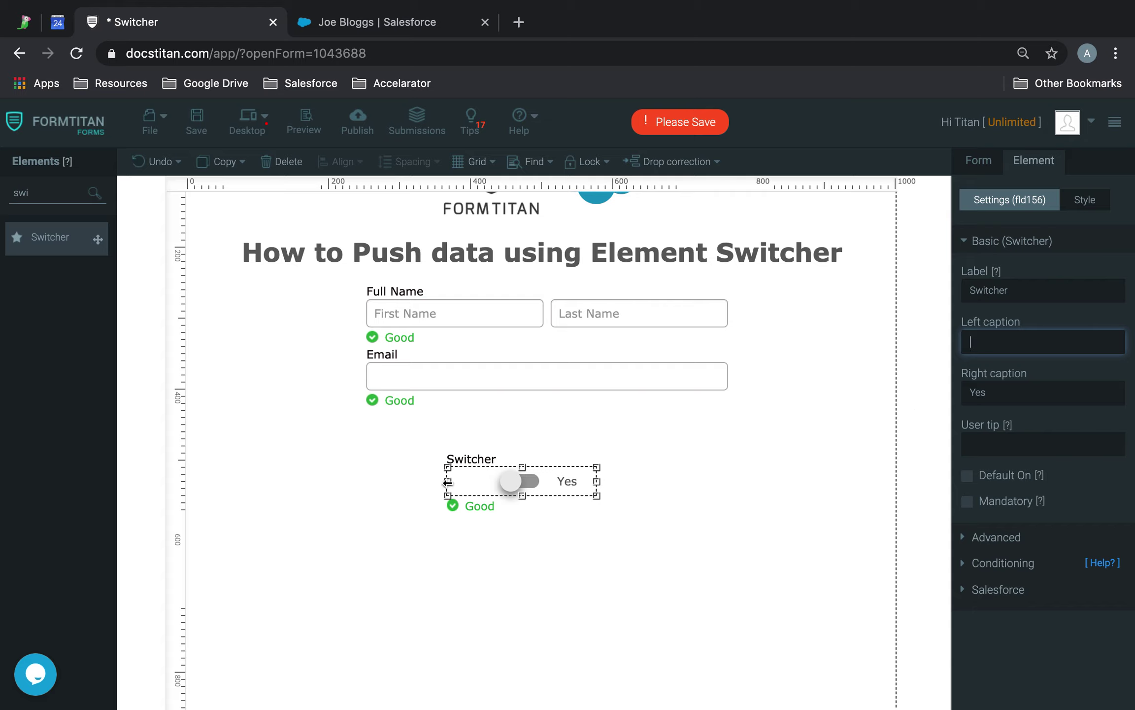
left_click_drag(447, 482, 359, 483)
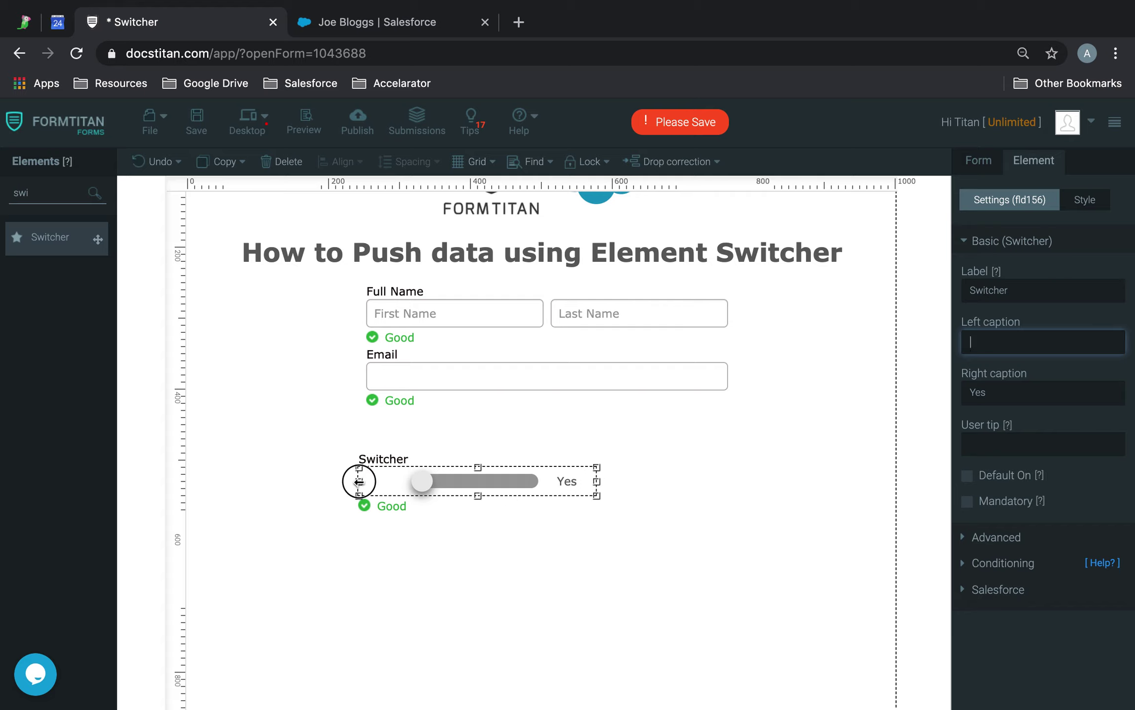
left_click_drag(358, 482, 435, 481)
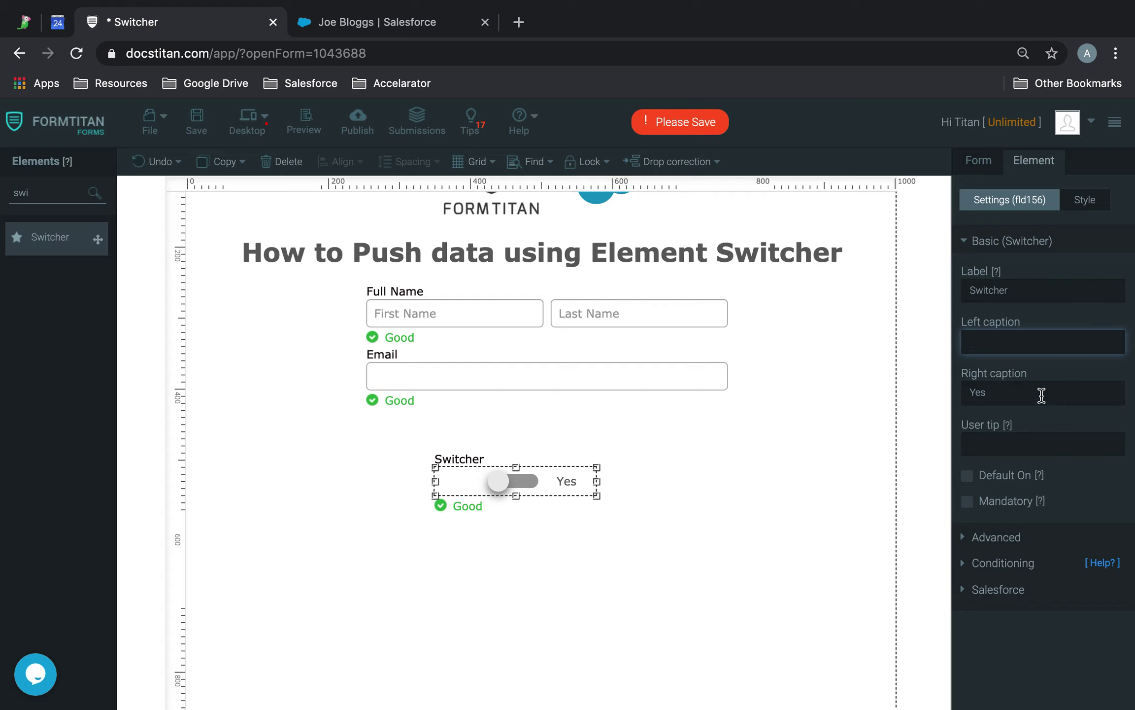
key("Tab")
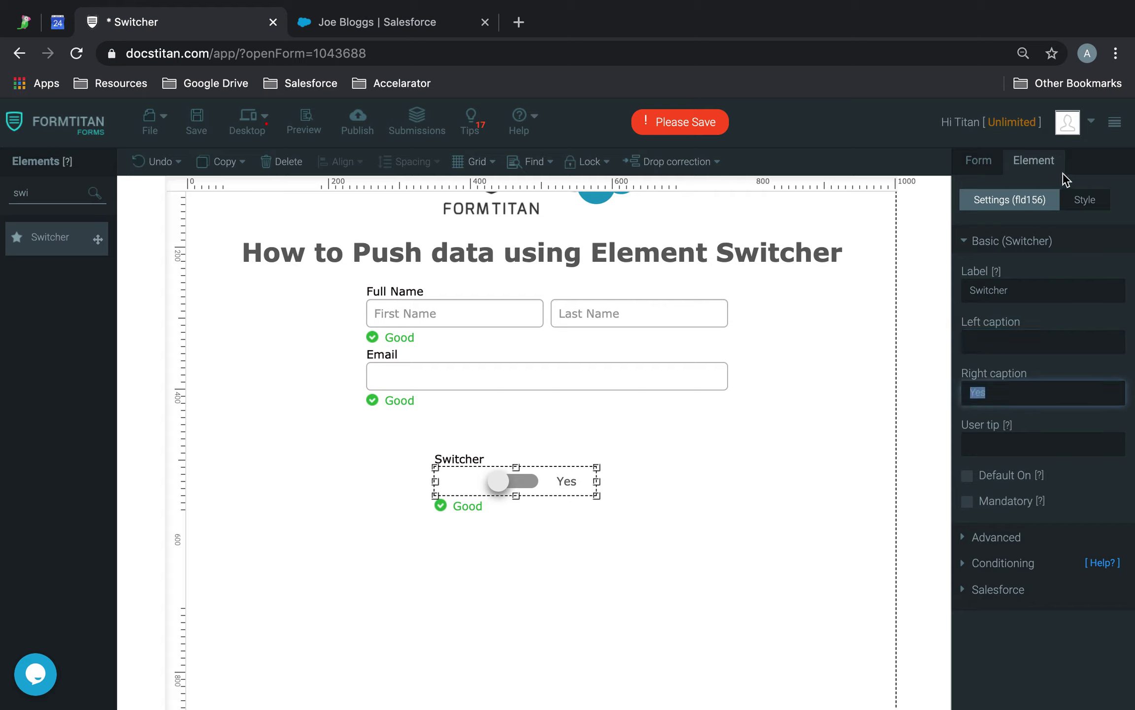
left_click(1045, 291)
key("BackSpace")
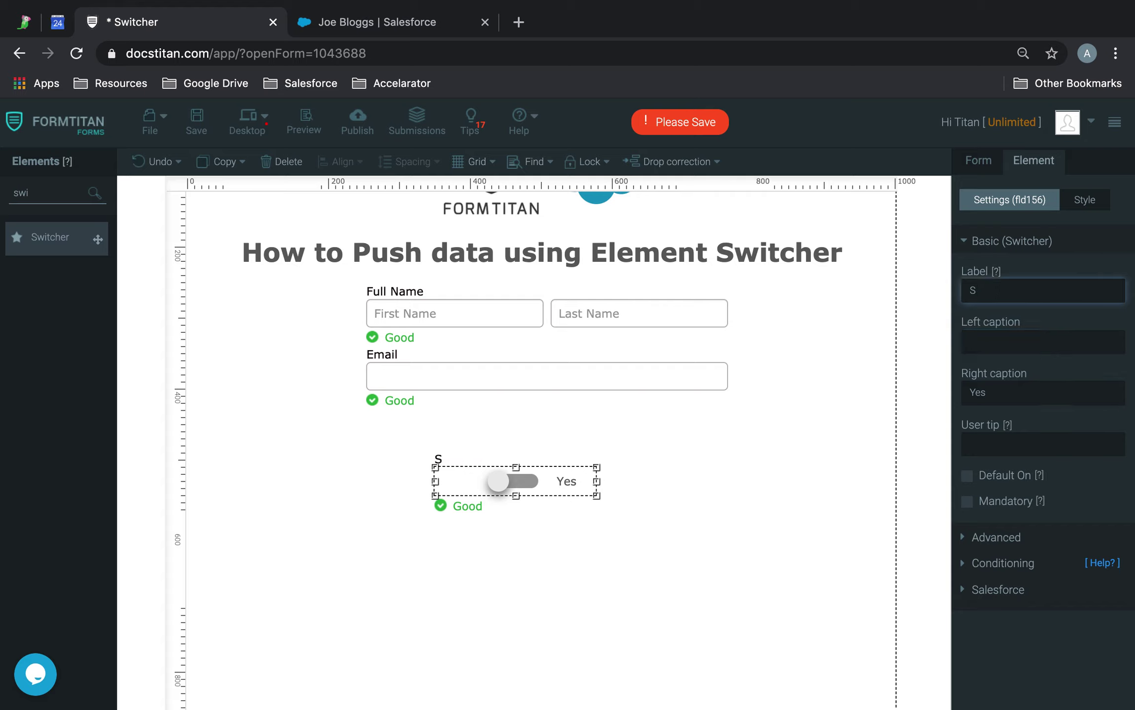
key("BackSpace")
Set the switcher's right caption to $10
left_click(1053, 385)
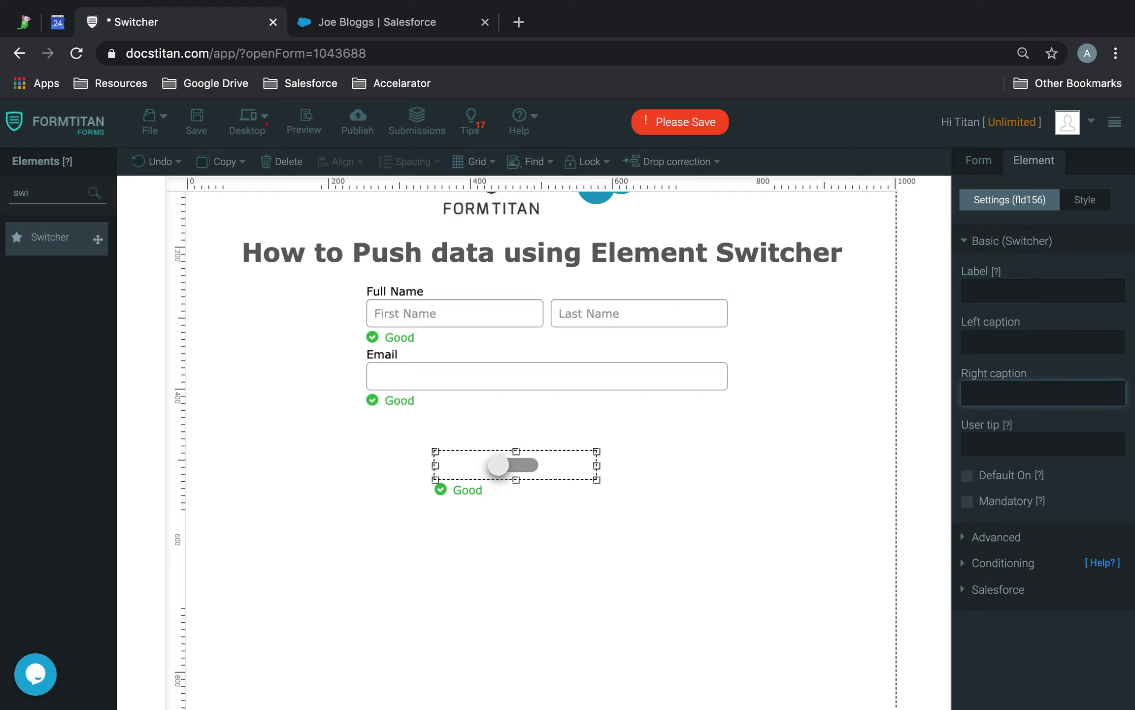
type("$20")
key("BackSpace")
key("BackSpace")
type("10")
left_click(712, 537)
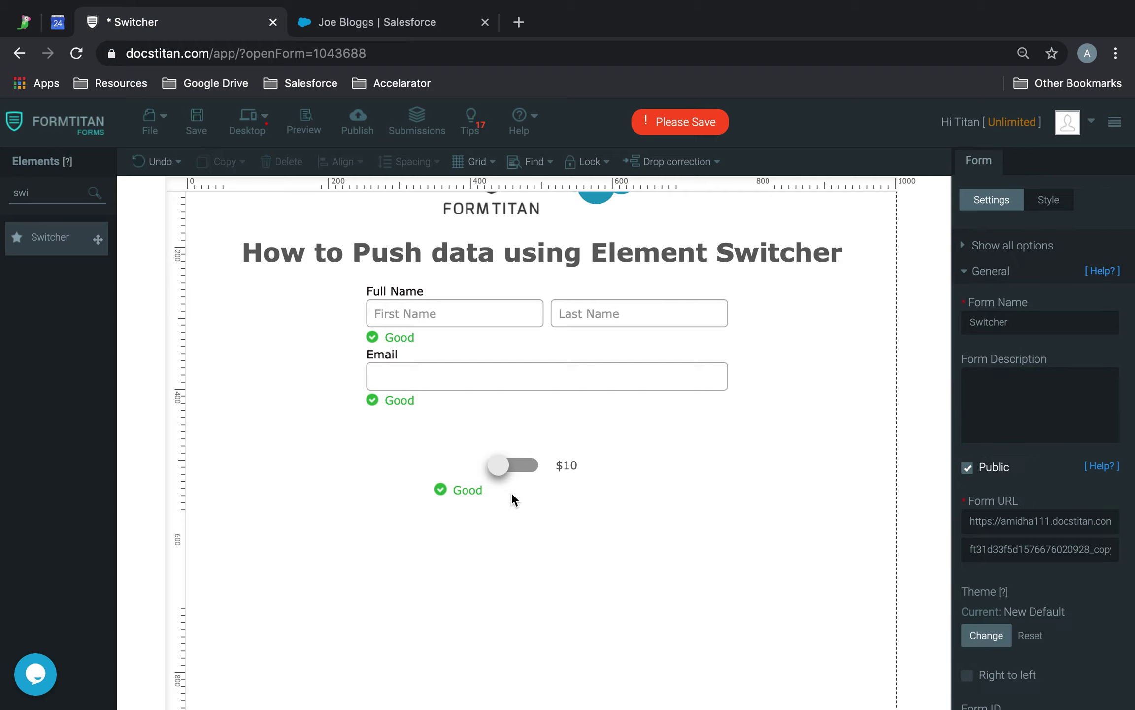
left_click(523, 456)
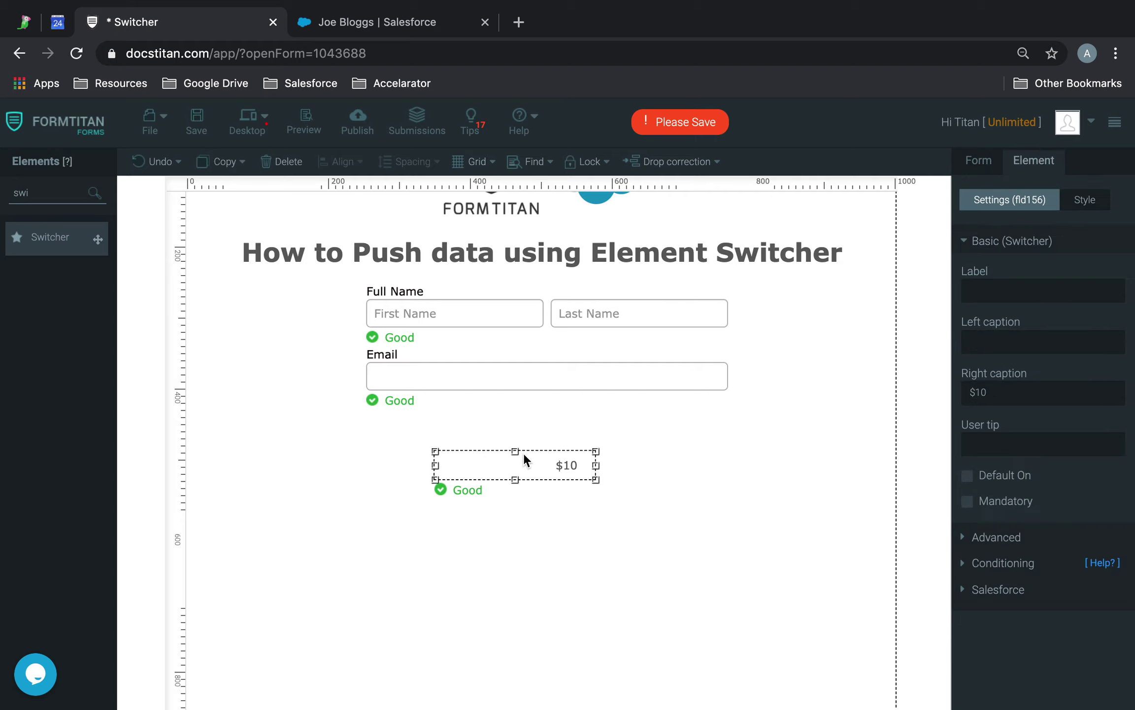
Hide the $10 switcher's valid and error indicators in its advanced options
left_click(996, 536)
left_click(966, 377)
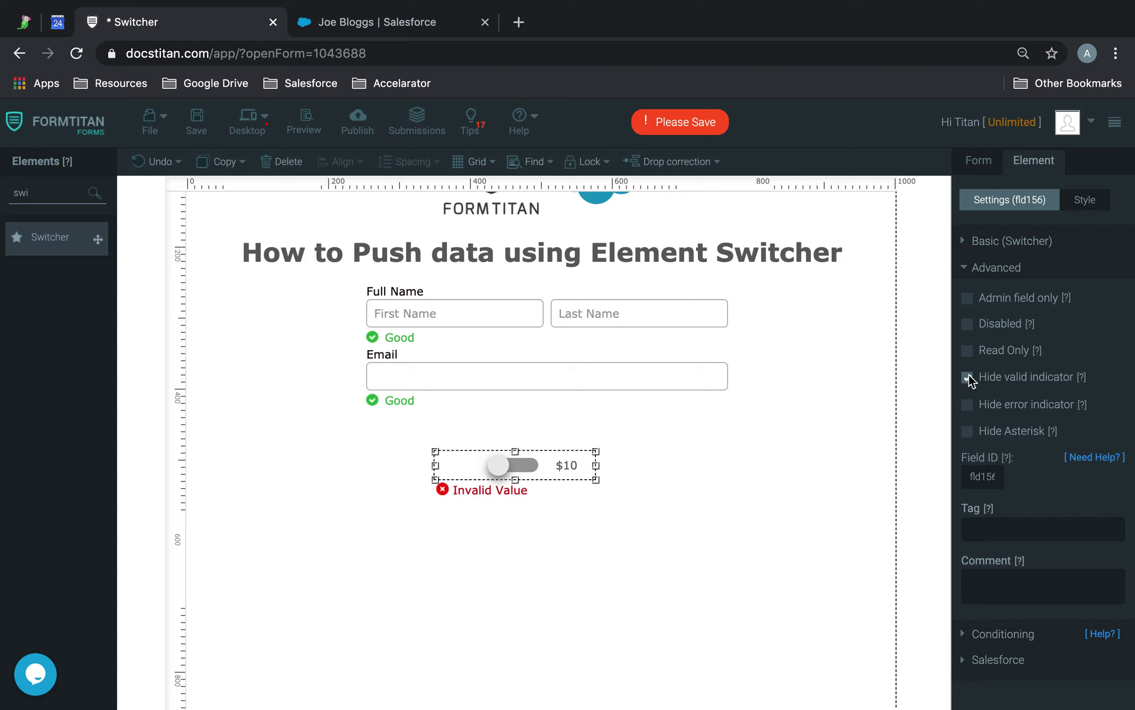
left_click(967, 404)
left_click(549, 544)
left_click(516, 461)
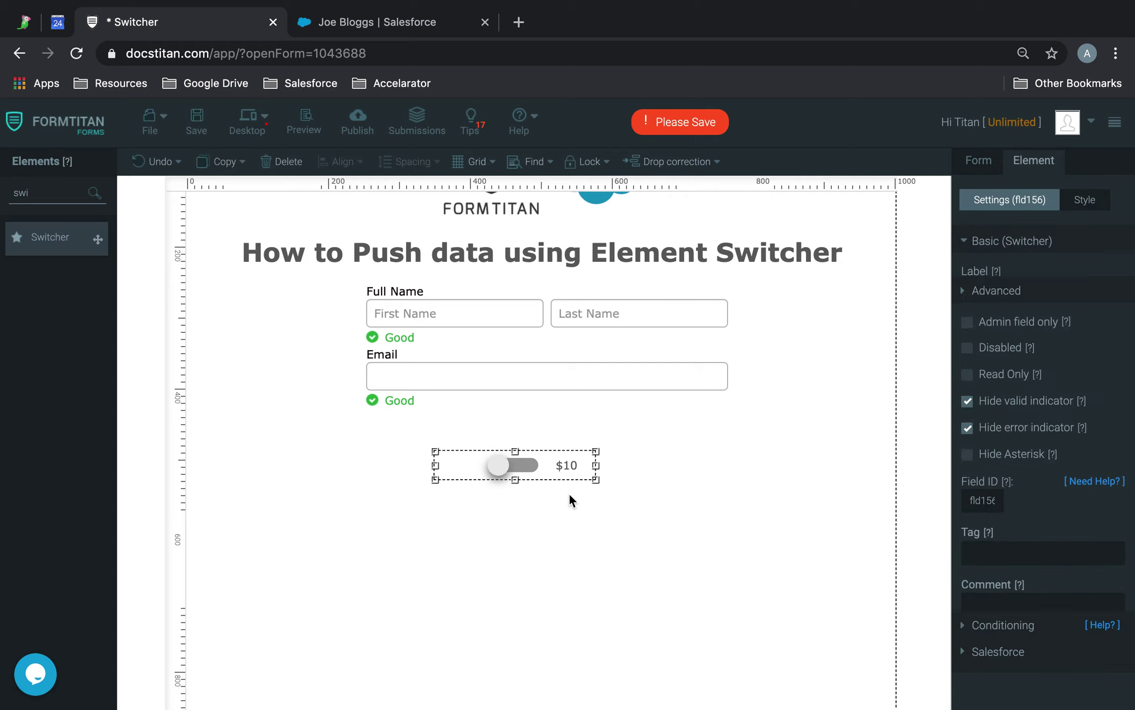
Copy and paste the $10 switcher, moving the copy below the original
key("ctrl+c")
left_click(603, 603)
key("ctrl+v")
left_click(548, 488)
left_click_drag(548, 486, 521, 536)
Place the third switcher below and change the second switcher's caption to $20
left_click(553, 577)
left_click(641, 534)
left_click(577, 499)
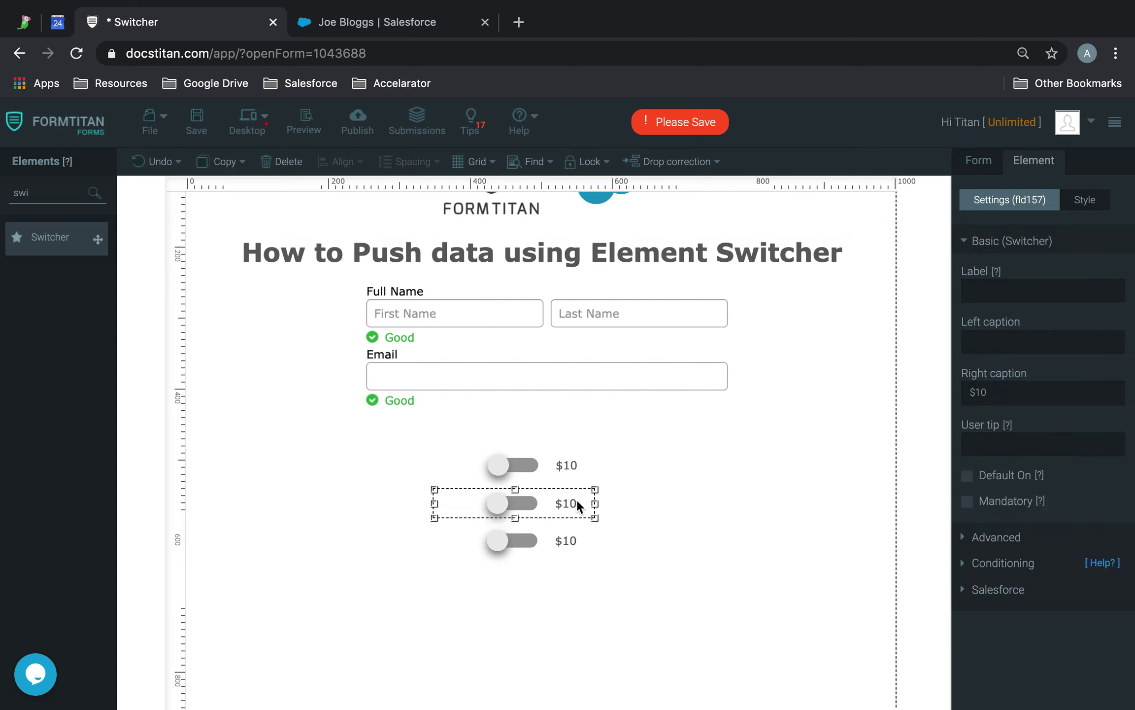
left_click(980, 390)
key("BackSpace")
type("2")
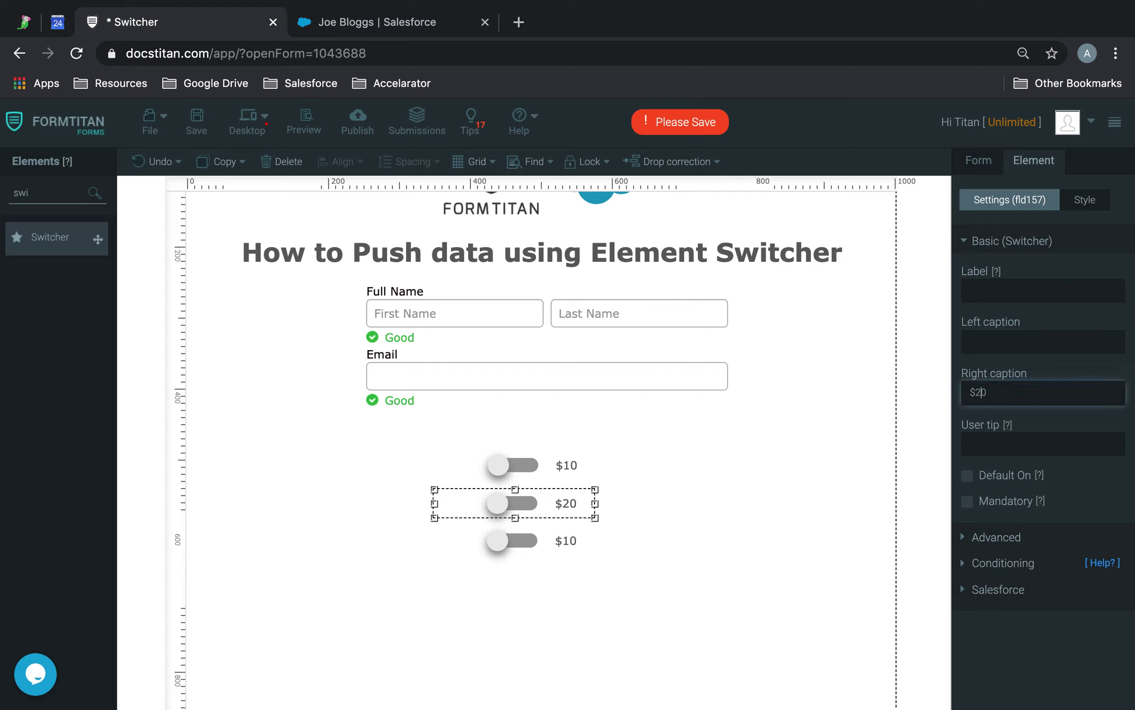
Change the third switcher's right caption to $30
left_click(552, 535)
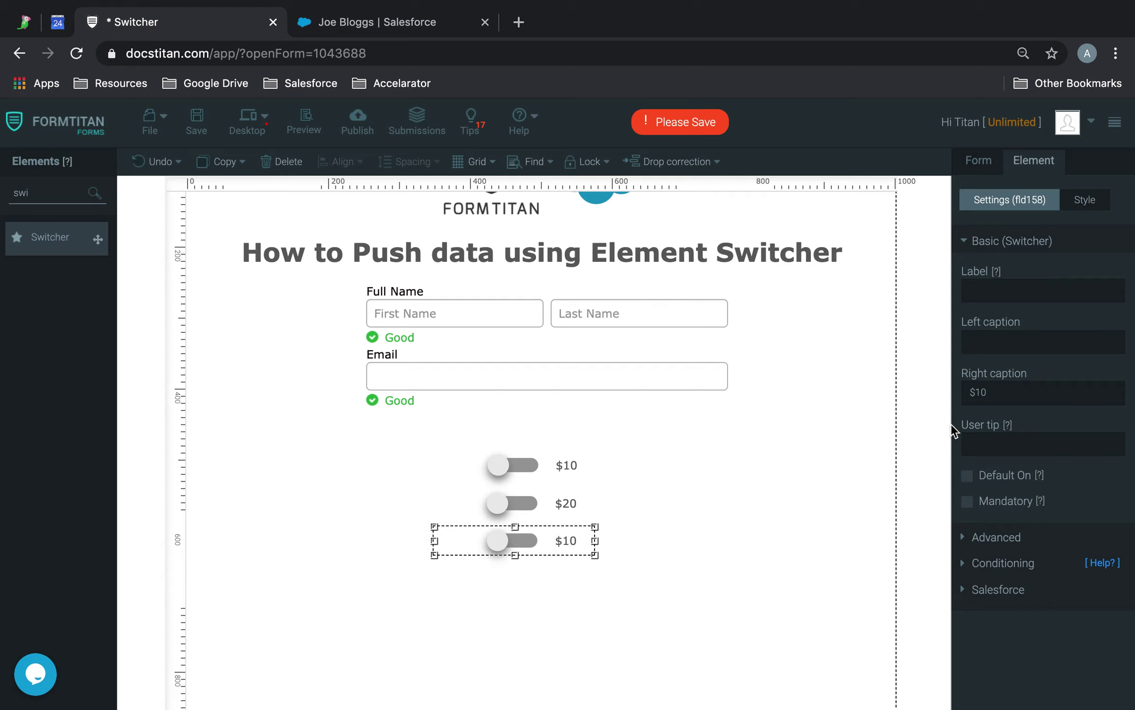
left_click(984, 387)
key("BackSpace")
key("BackSpace")
type("30")
left_click(728, 501)
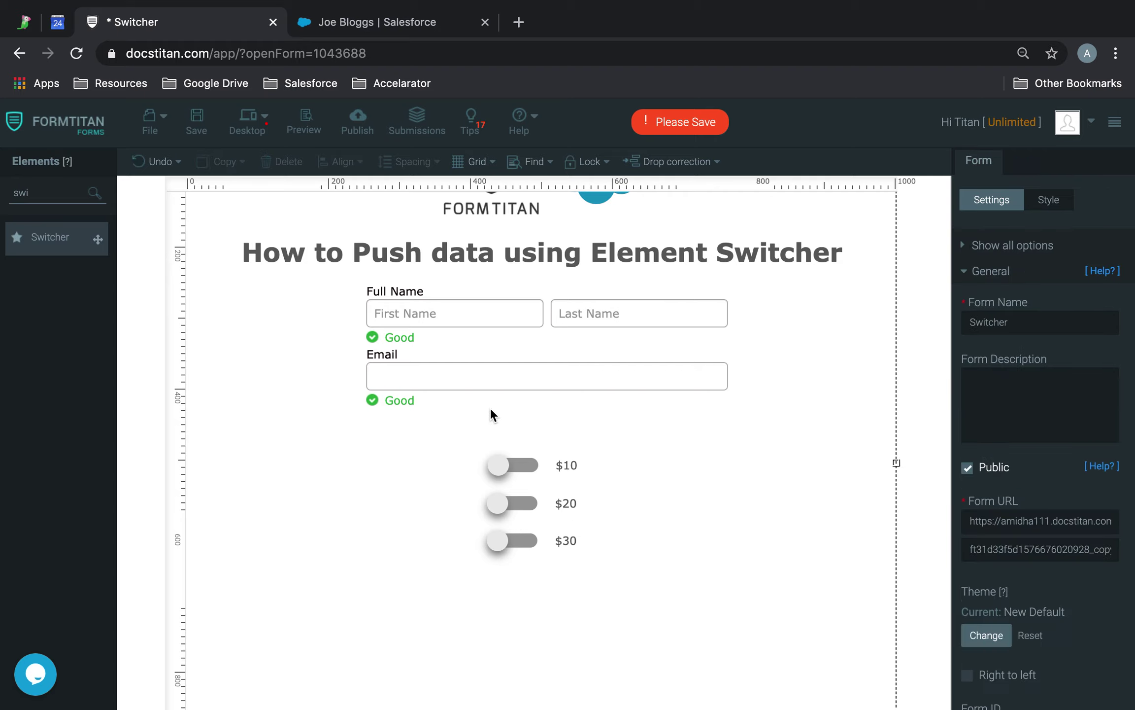
Give the $10 switcher's active line an orange-red font colour
left_click(537, 472)
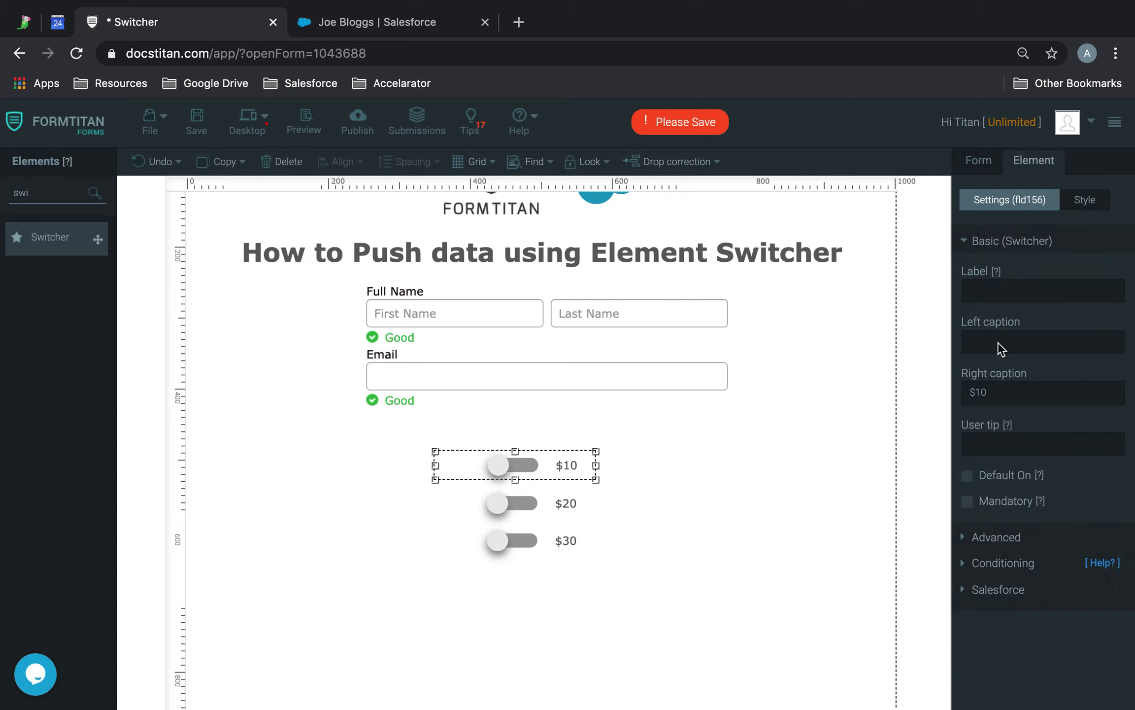
left_click(1085, 200)
left_click(1059, 254)
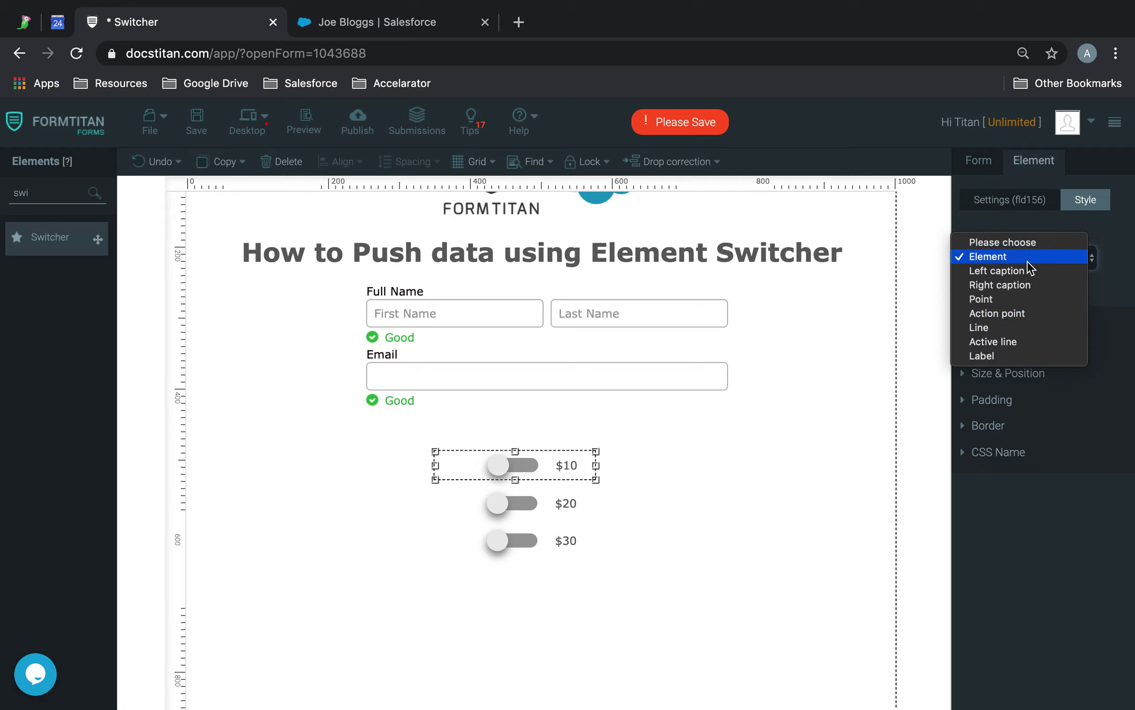
left_click(997, 345)
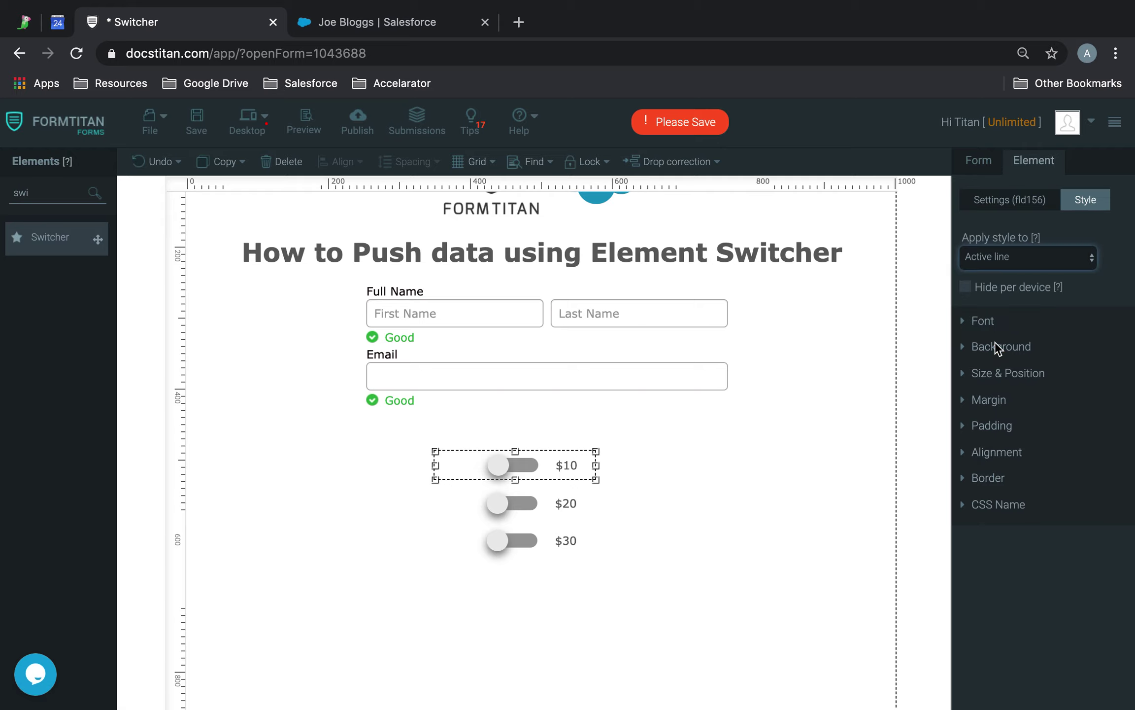
left_click(992, 325)
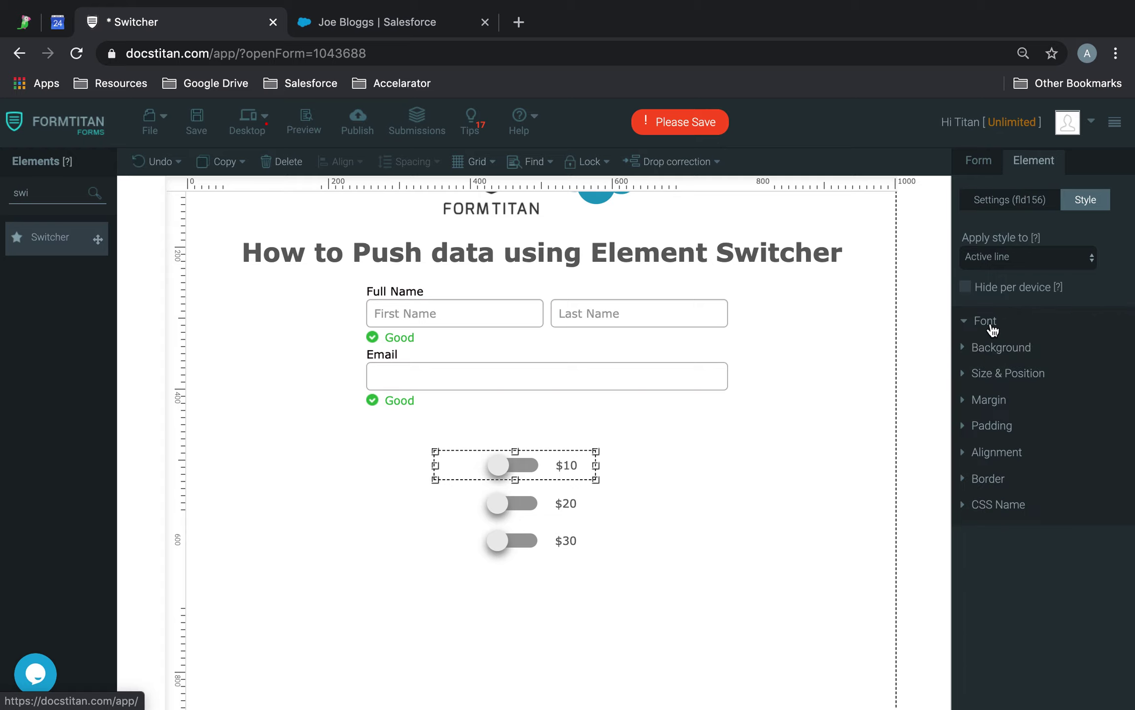
left_click(986, 322)
left_click(1024, 663)
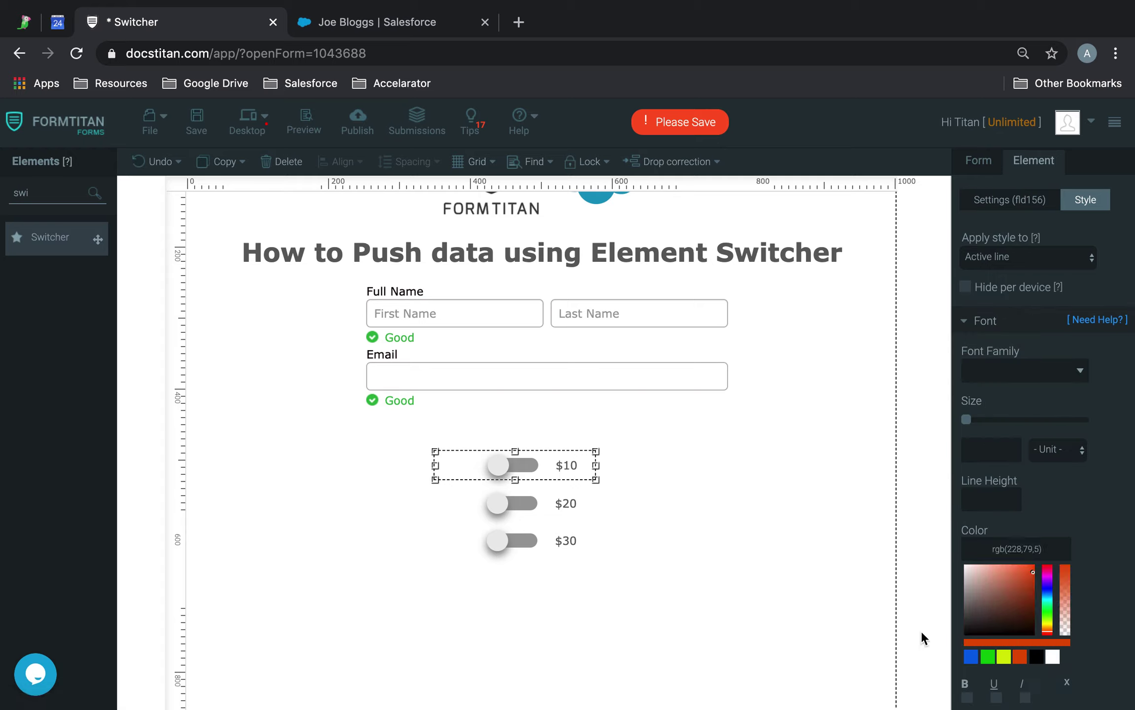
Set the $20 switcher's active line background to orange
left_click(517, 500)
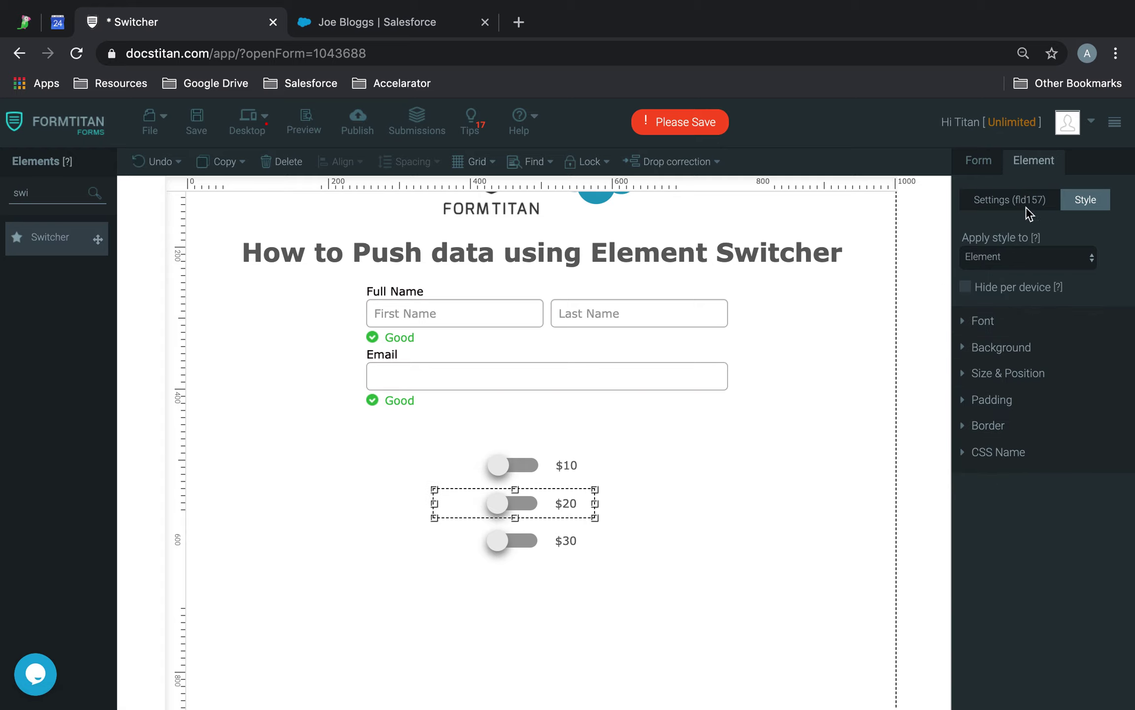
left_click(1020, 258)
left_click(1007, 341)
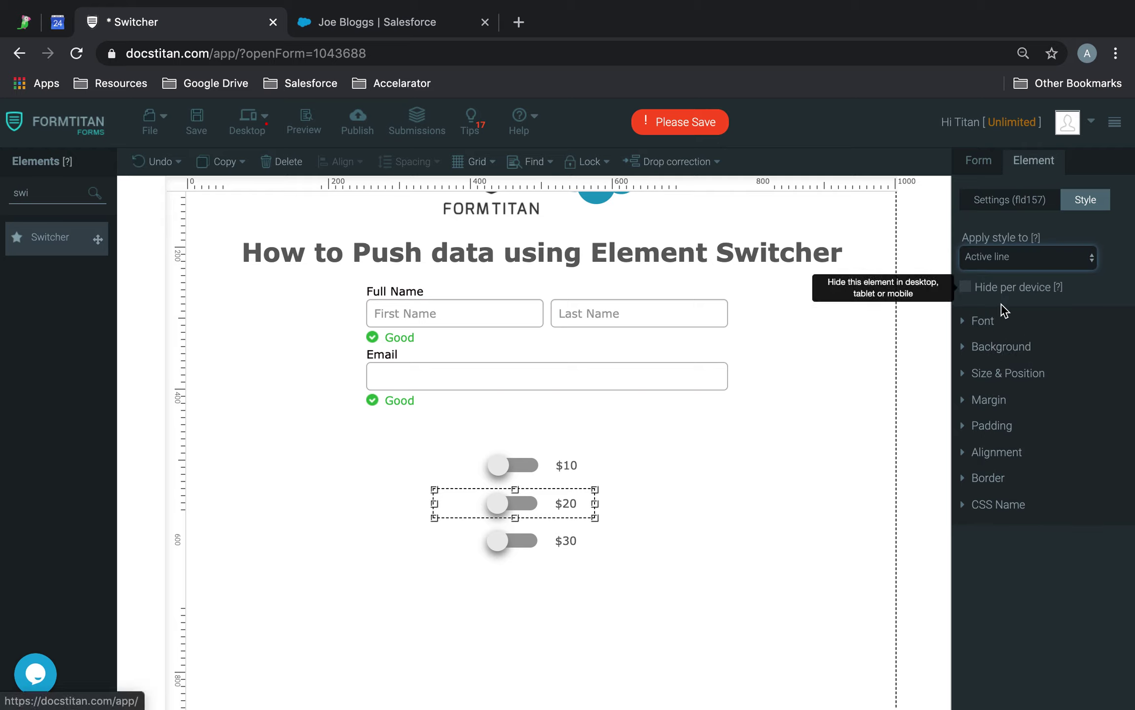
left_click(1003, 350)
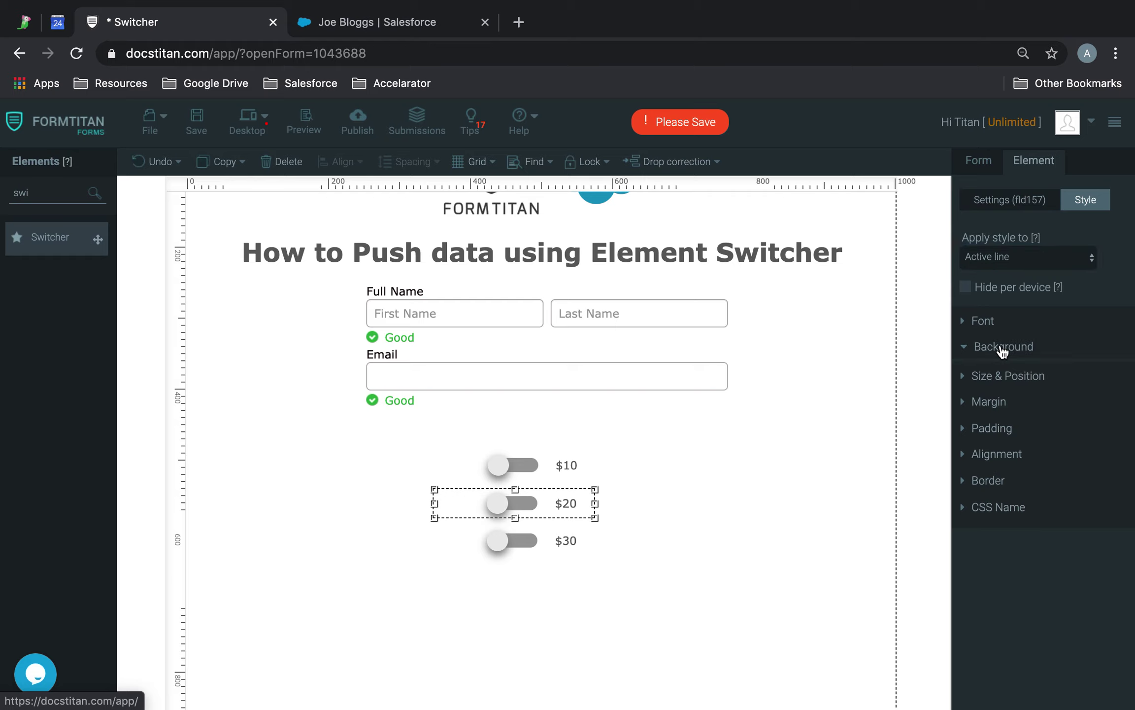
left_click(1020, 531)
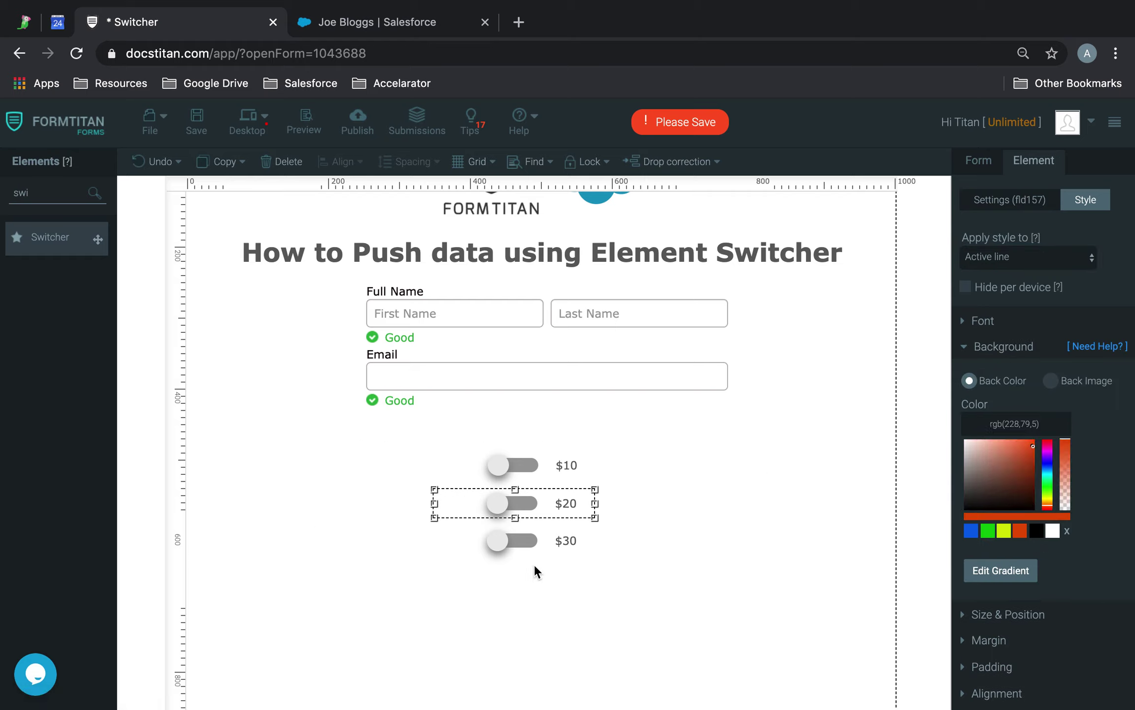
Set the $30 switcher's active line background to orange rgb(228,79,5) and save
left_click(521, 545)
left_click(1056, 257)
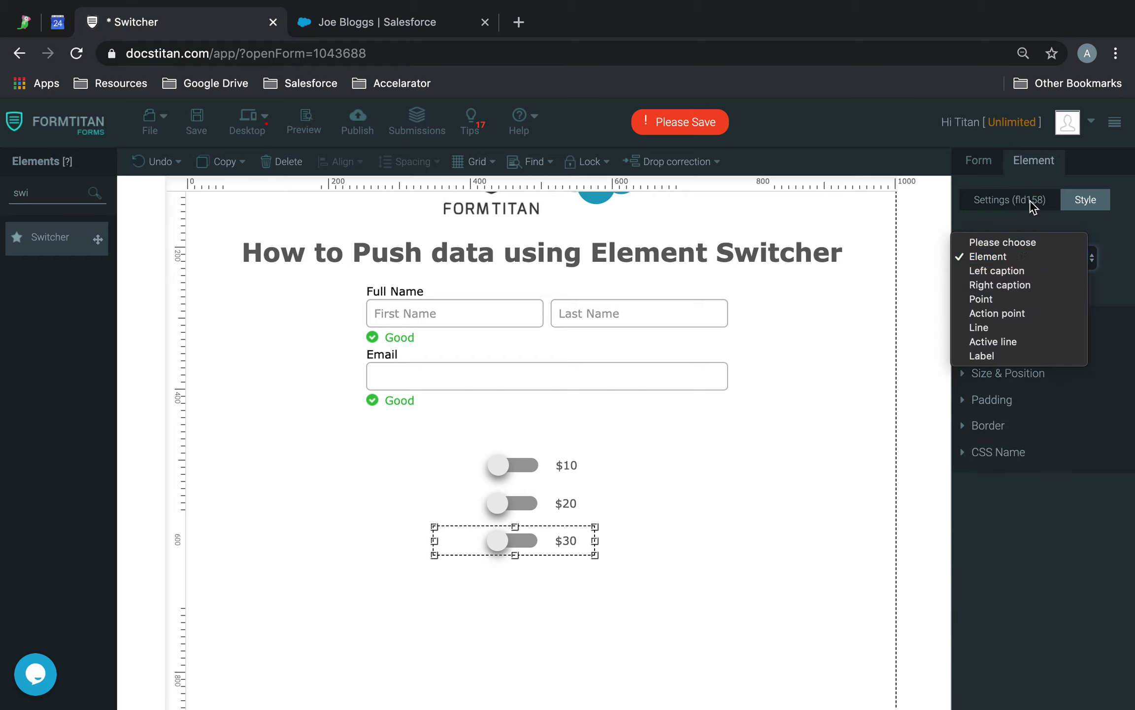
left_click(1003, 342)
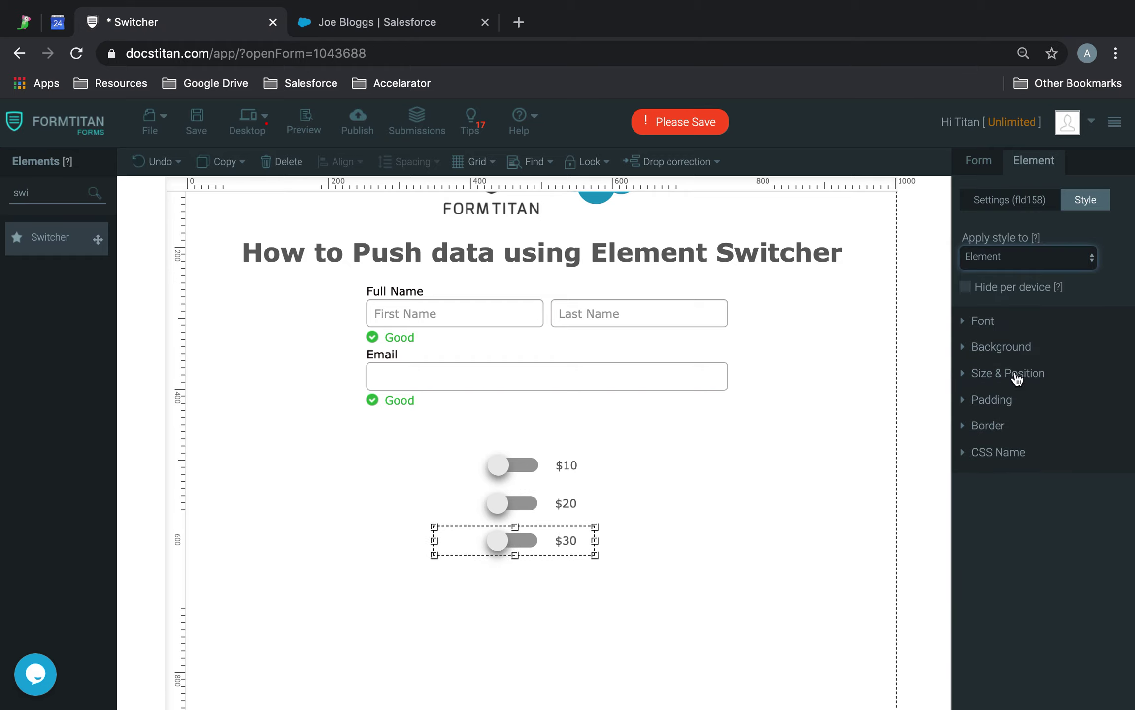
left_click(1001, 346)
left_click(1020, 531)
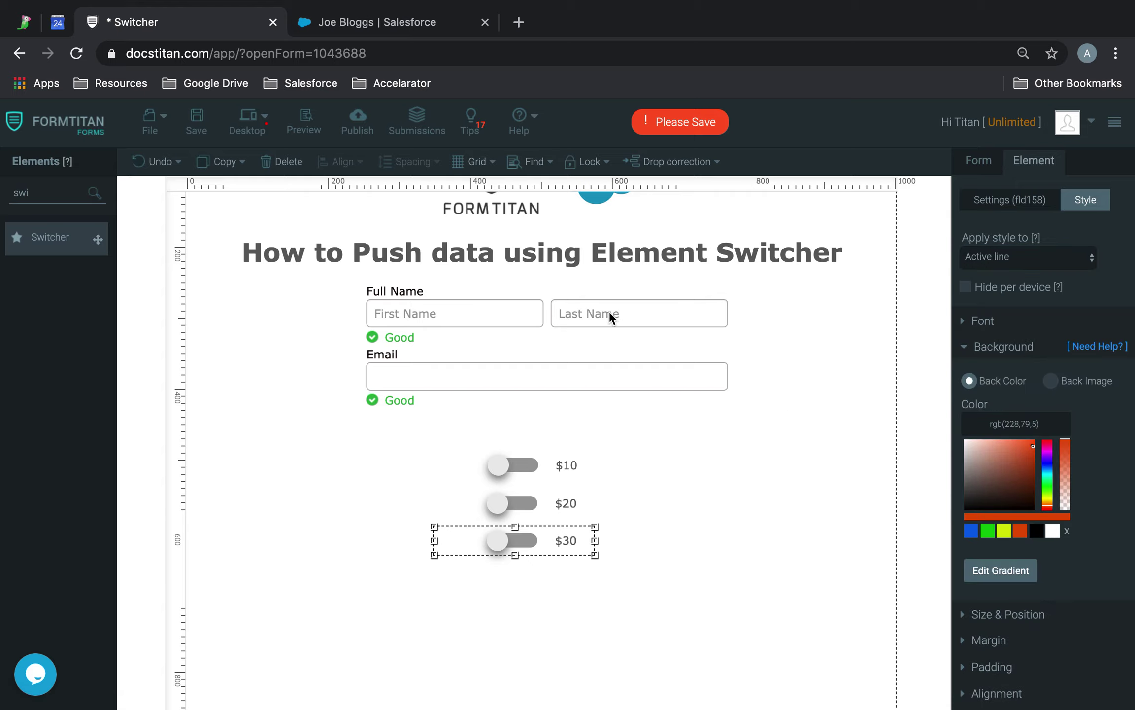
left_click(195, 129)
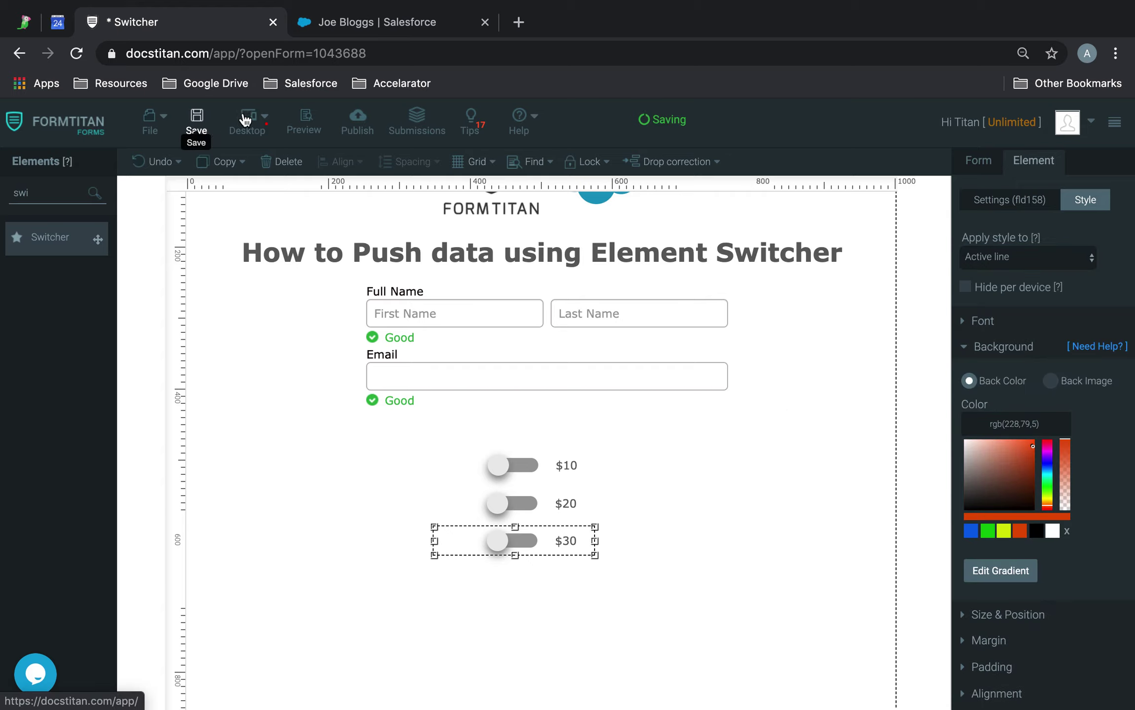
Preview the form and switch $10, $20 and $30 on and off, retoggling $30
left_click(303, 123)
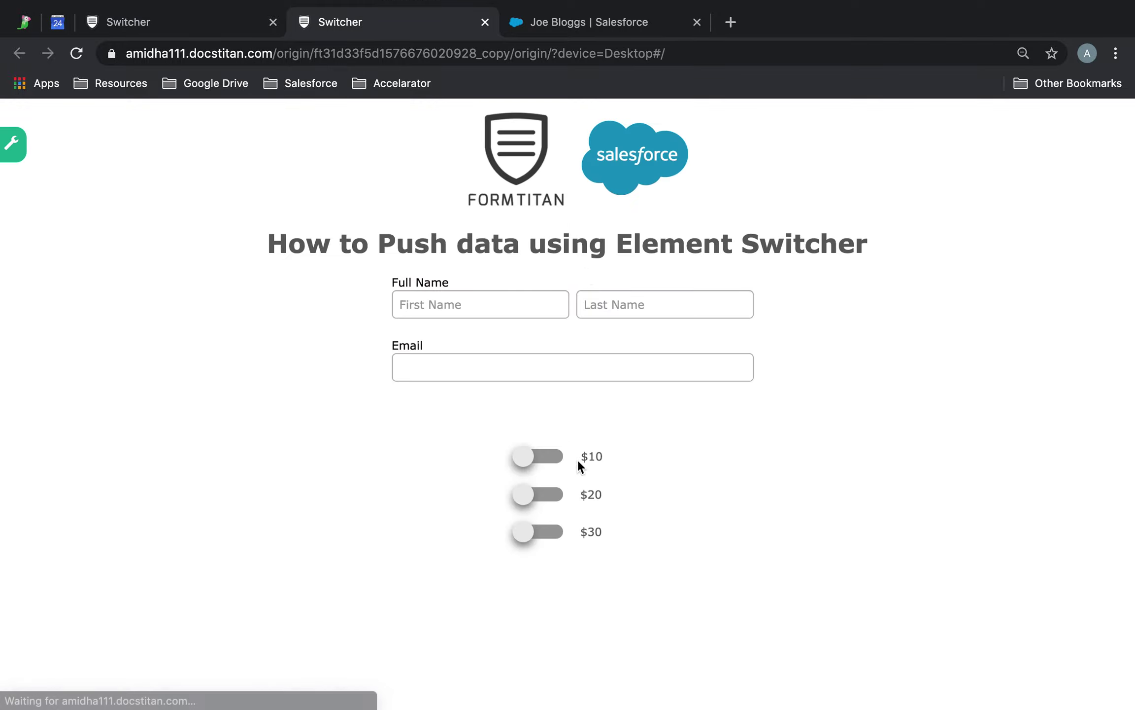
left_click(551, 459)
left_click(547, 496)
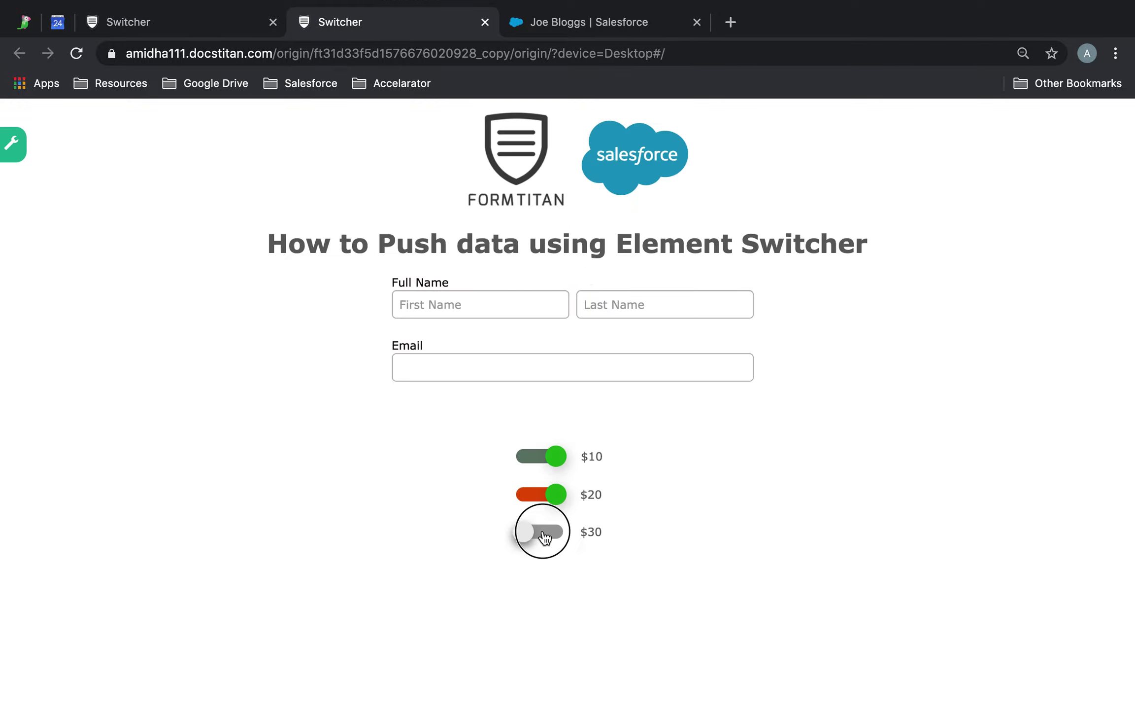
left_click(539, 532)
left_click(557, 459)
left_click(554, 495)
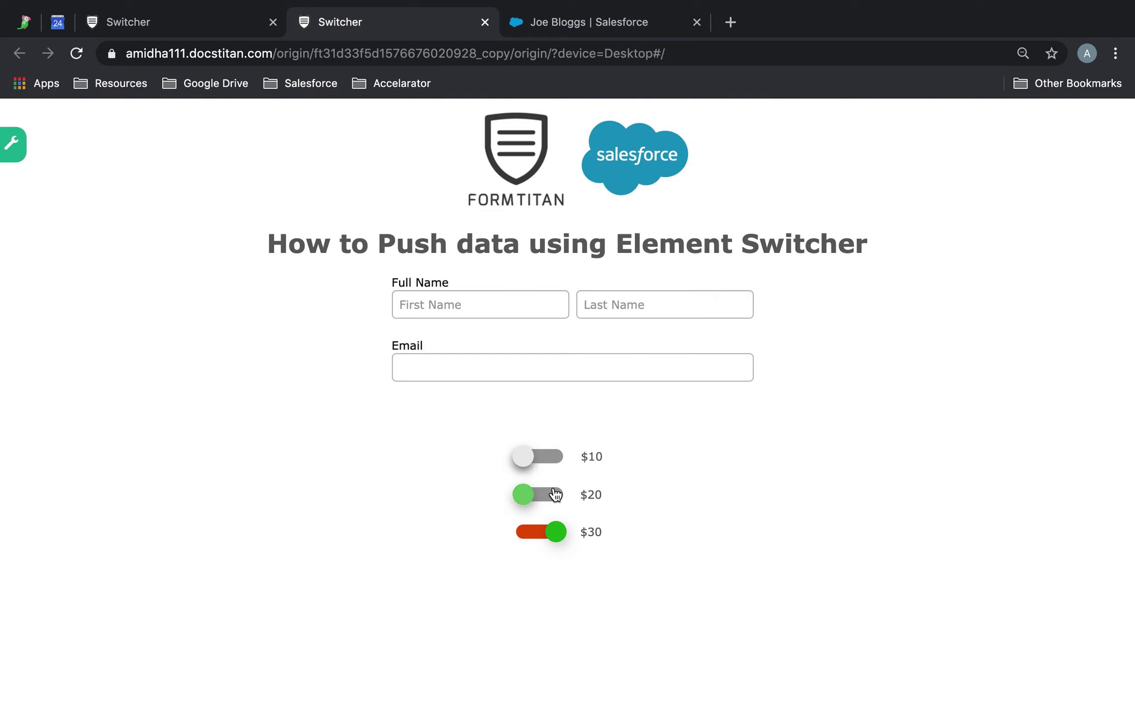
left_click(547, 532)
left_click(547, 531)
left_click(544, 532)
Back in the editor, make the $10 switcher's knob orange
left_click(219, 27)
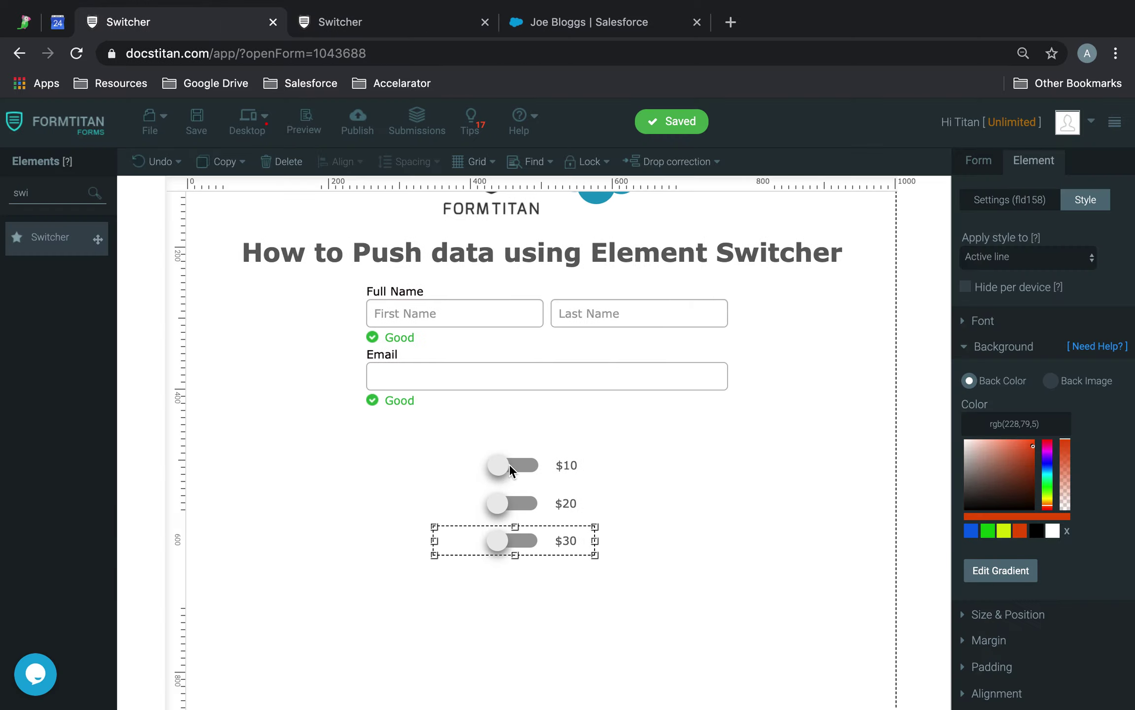
left_click(509, 463)
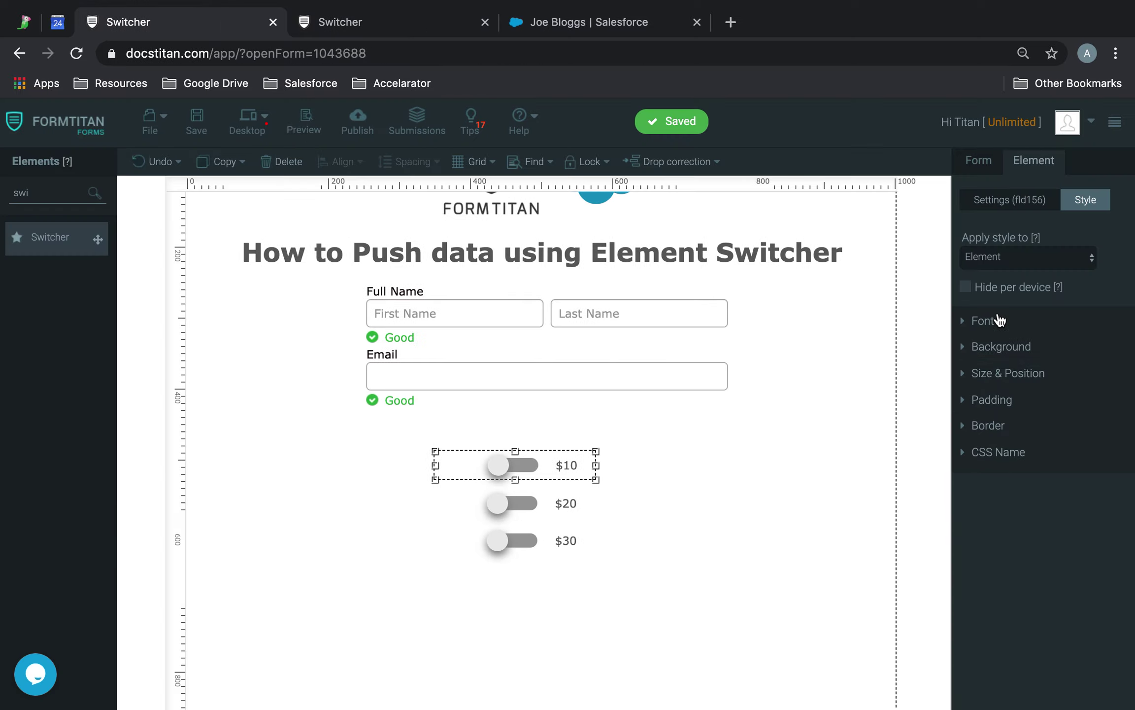
left_click(1029, 256)
left_click(1028, 274)
left_click(1025, 347)
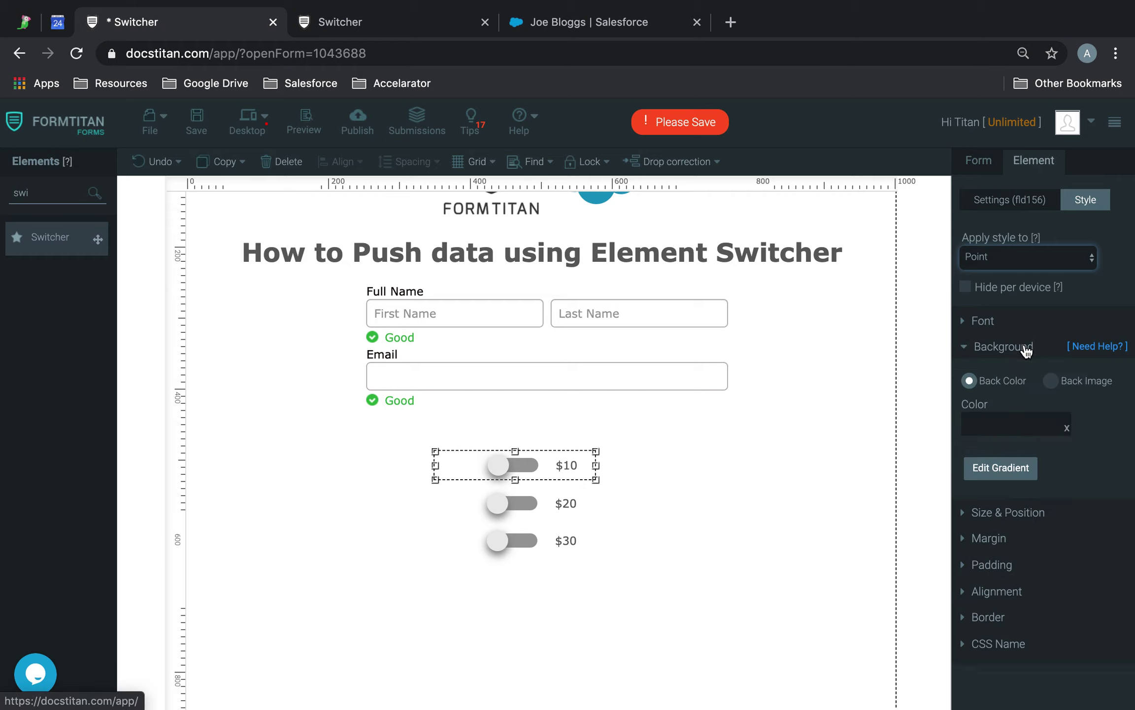
left_click(1021, 531)
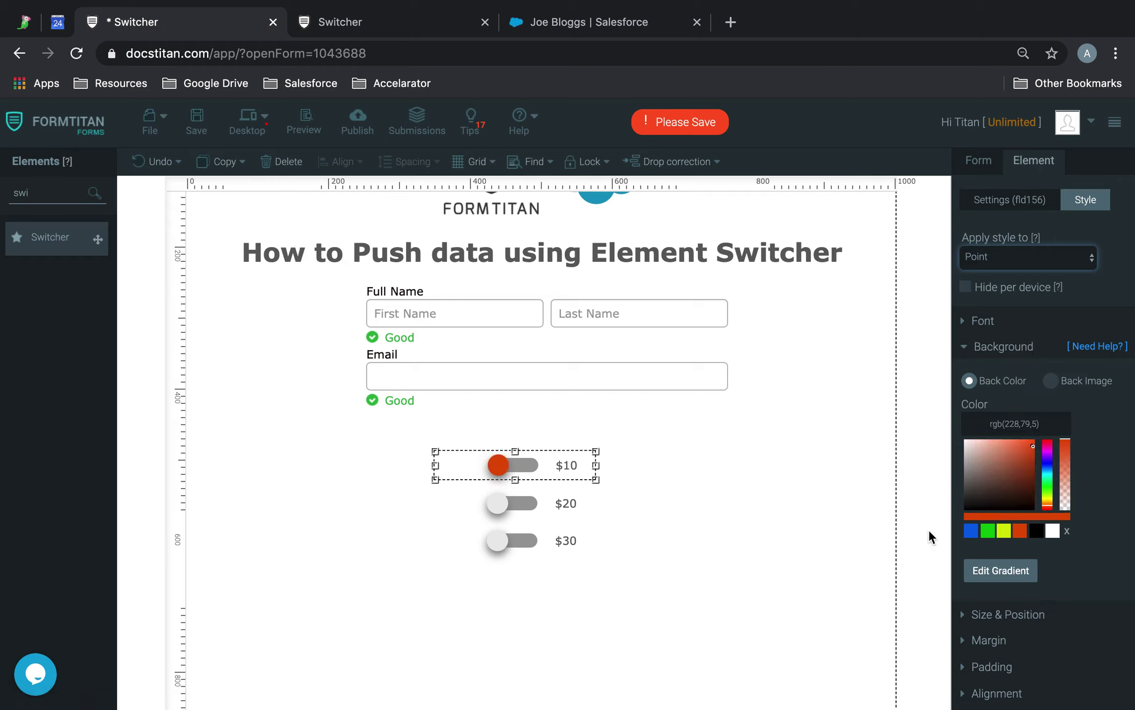
Make the $20 switcher's knob background orange
left_click(520, 508)
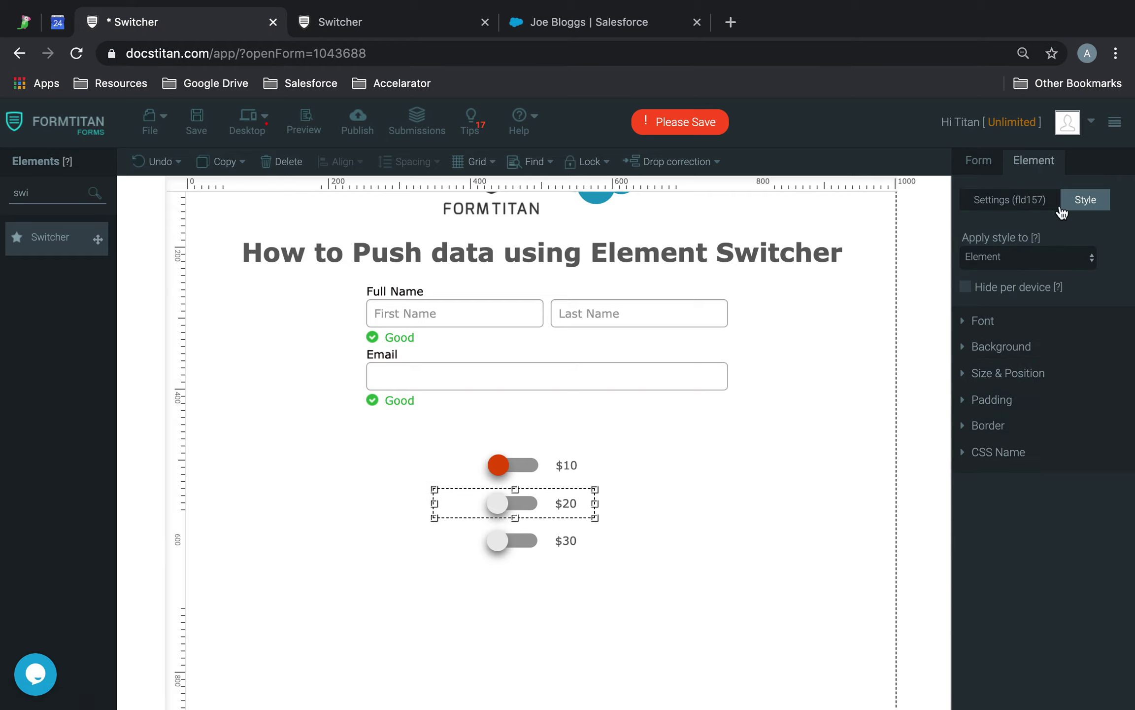
left_click(1029, 257)
left_click(1013, 299)
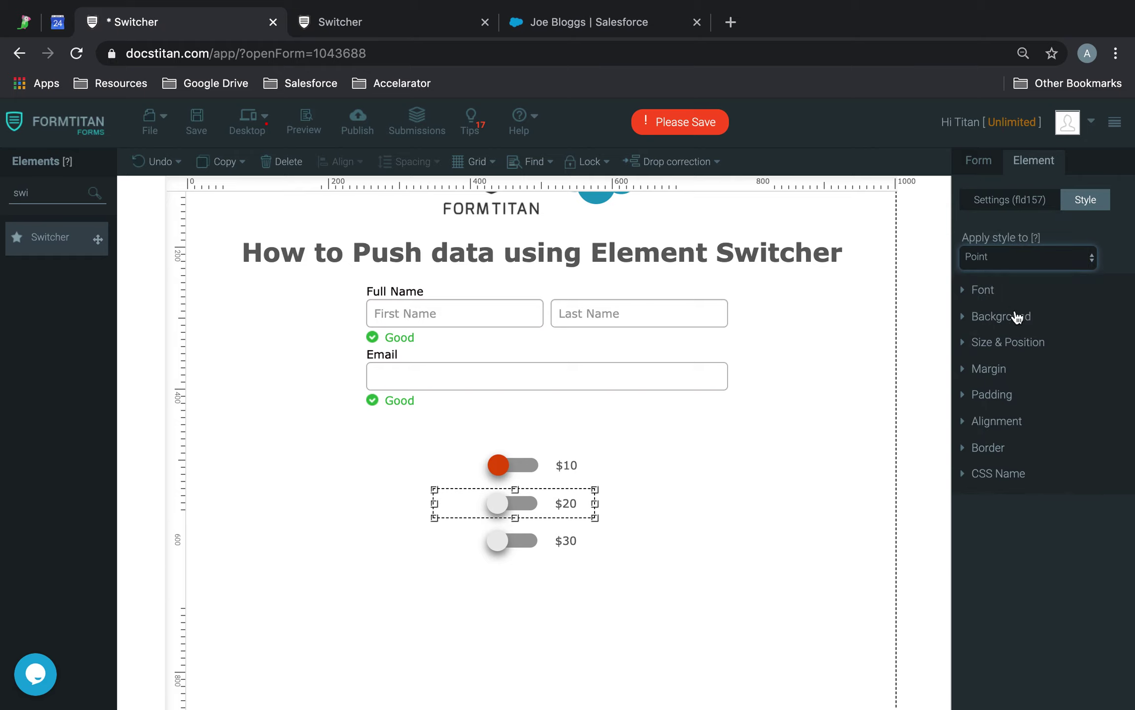
left_click(1006, 358)
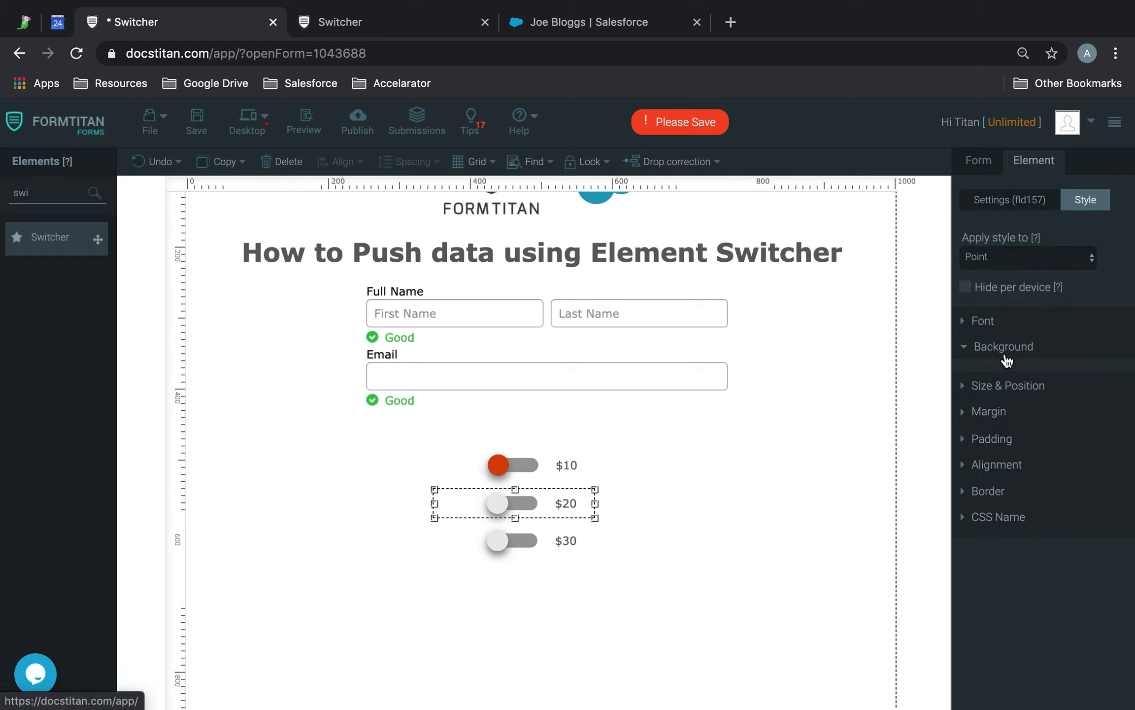
left_click(1020, 532)
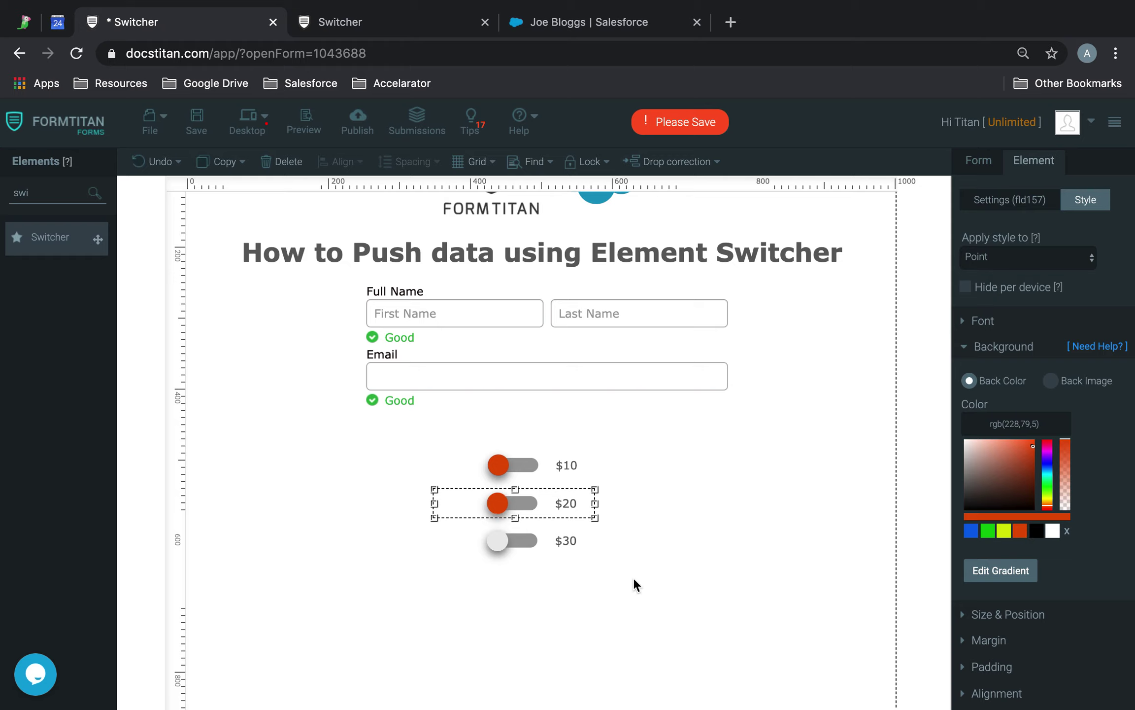
Make the $30 switcher's knob background orange and save the form
left_click(515, 543)
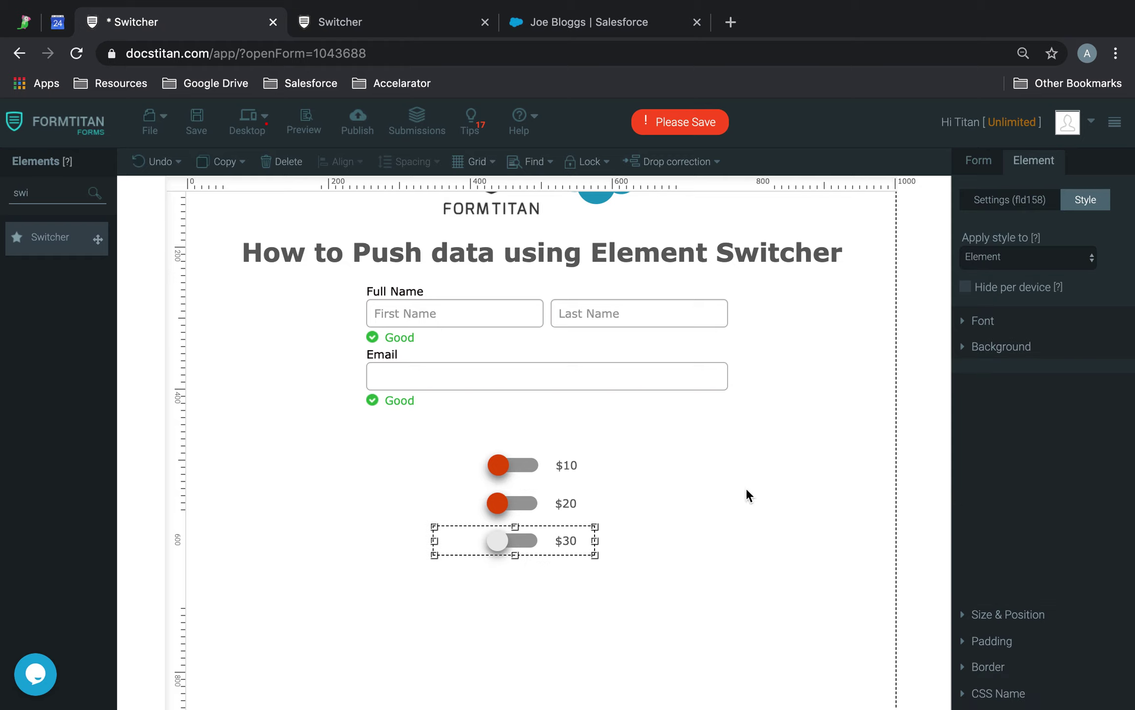
left_click(1029, 259)
left_click(1006, 304)
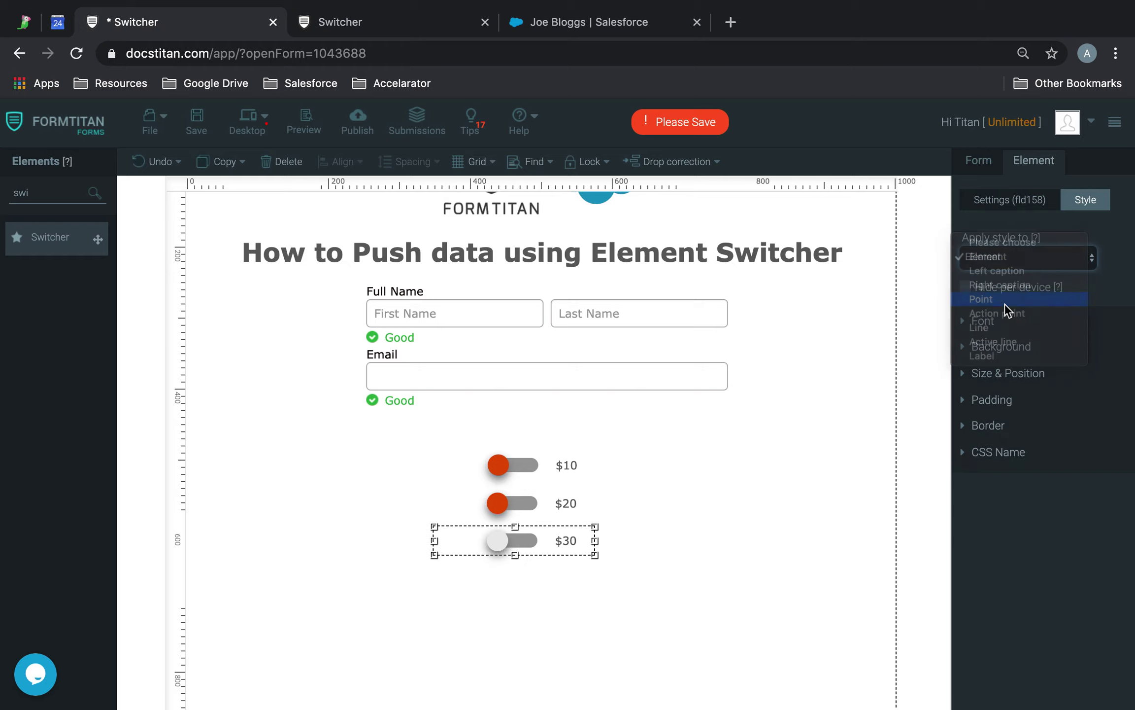
left_click(1008, 376)
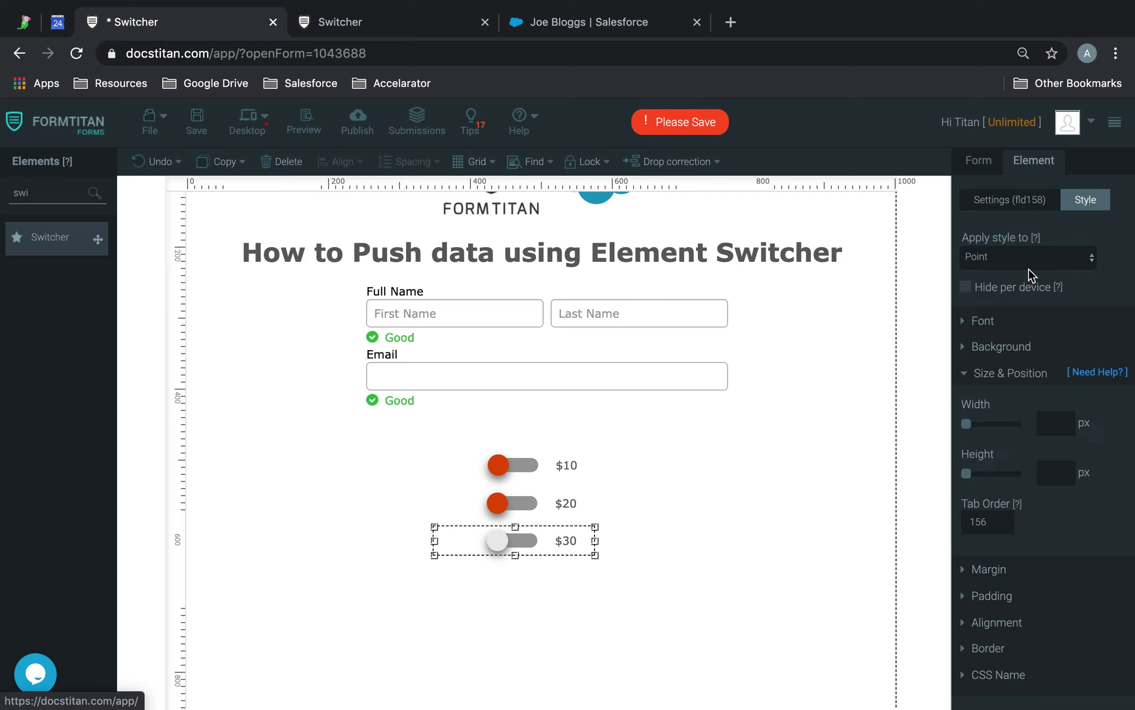
left_click(1000, 347)
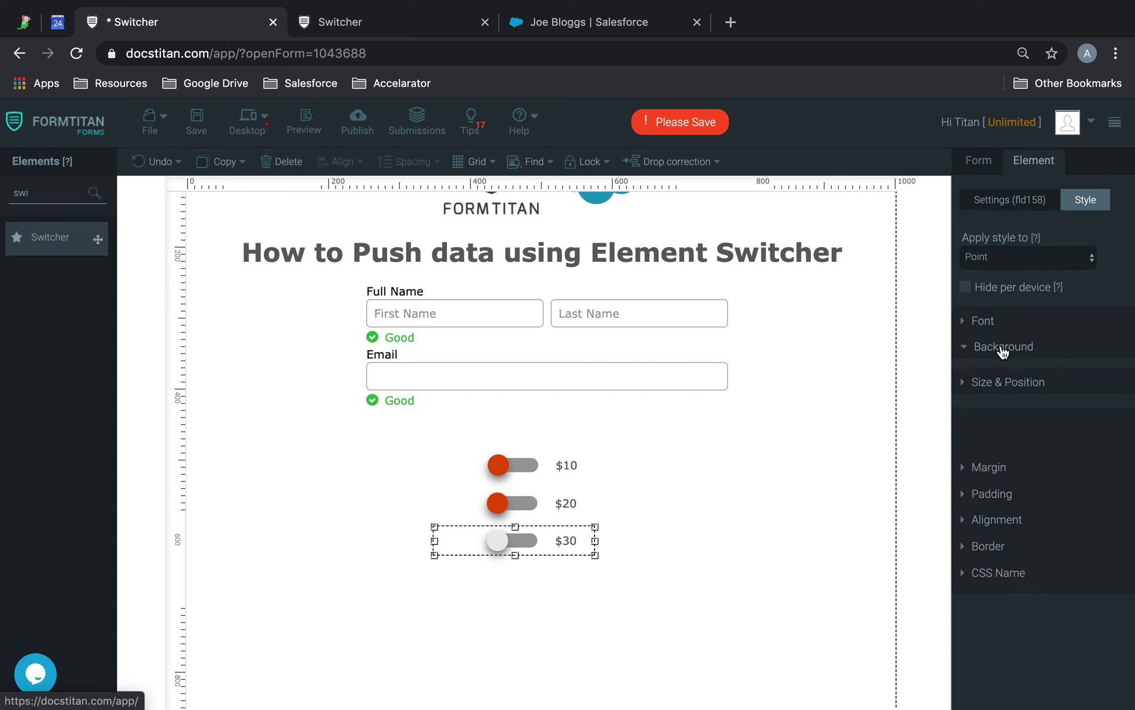
left_click(1019, 531)
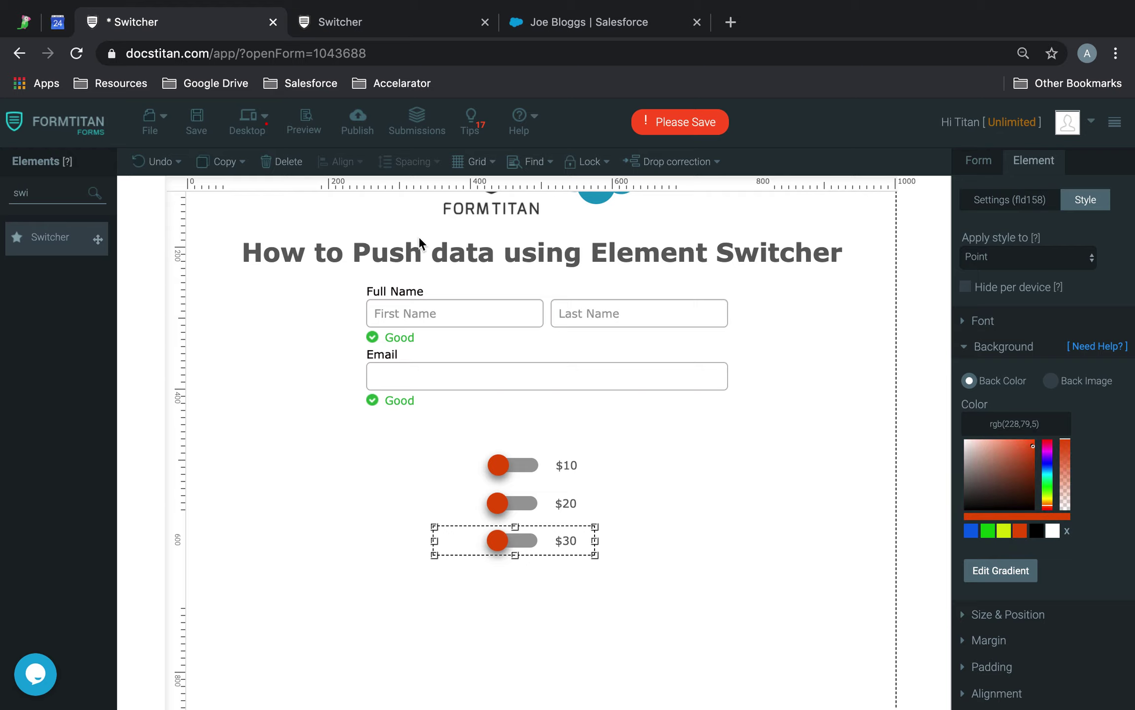
left_click(200, 126)
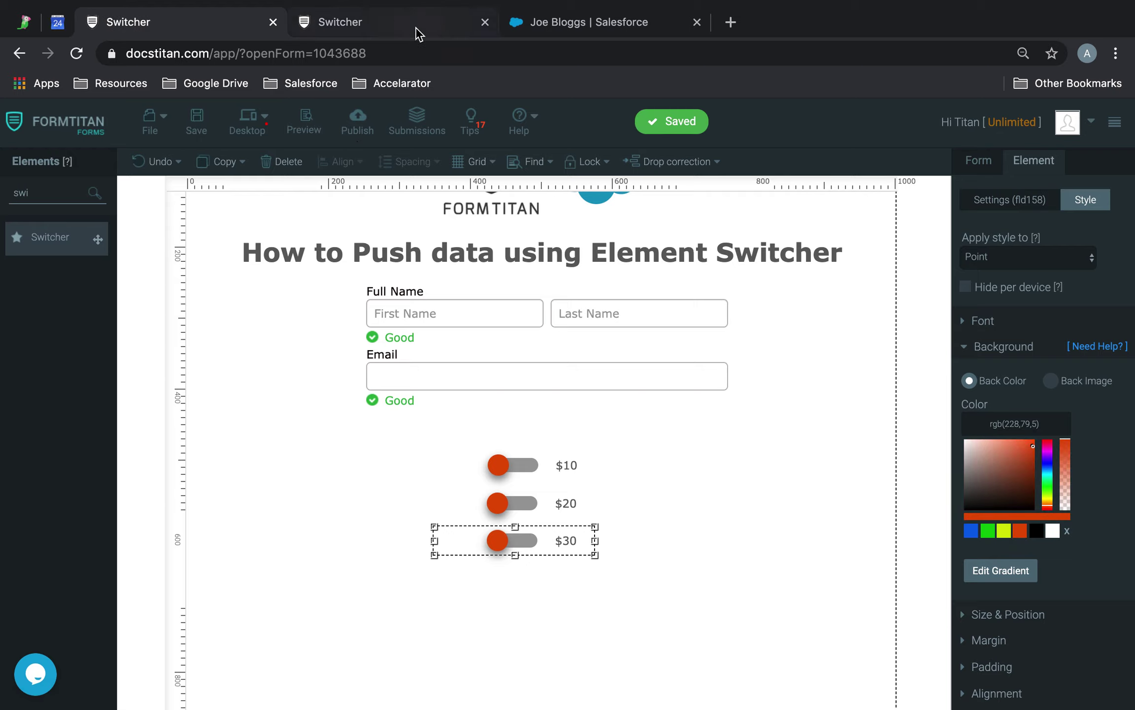
left_click(375, 22)
left_click(76, 53)
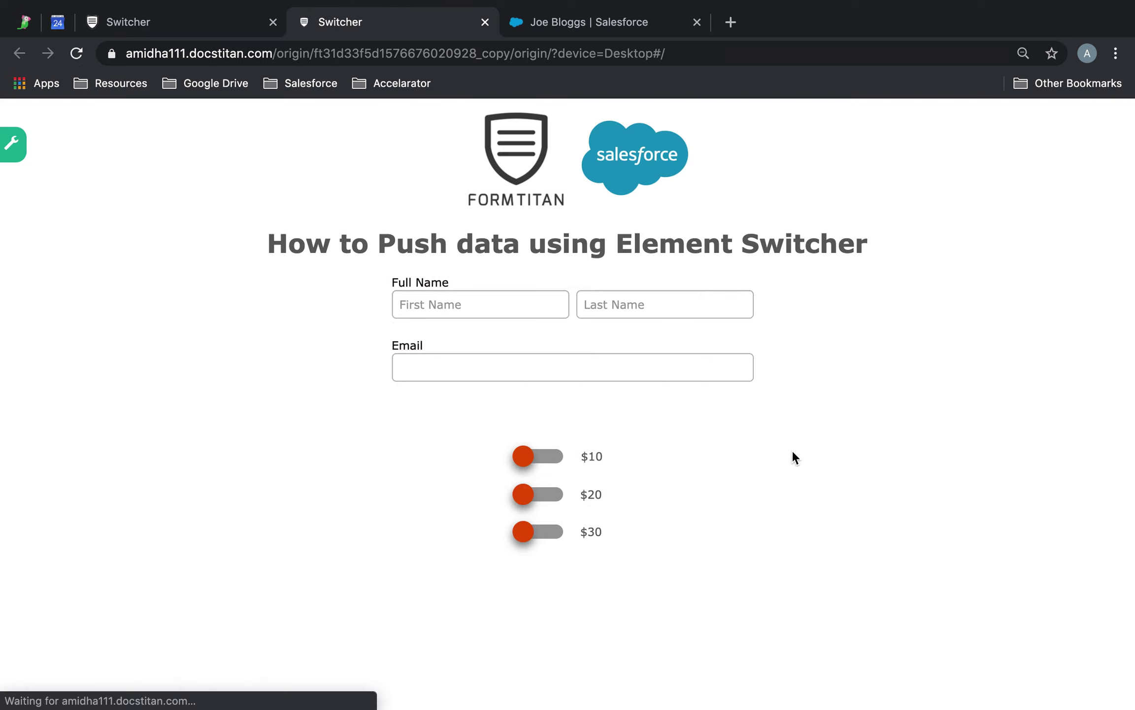
left_click(552, 464)
left_click(546, 497)
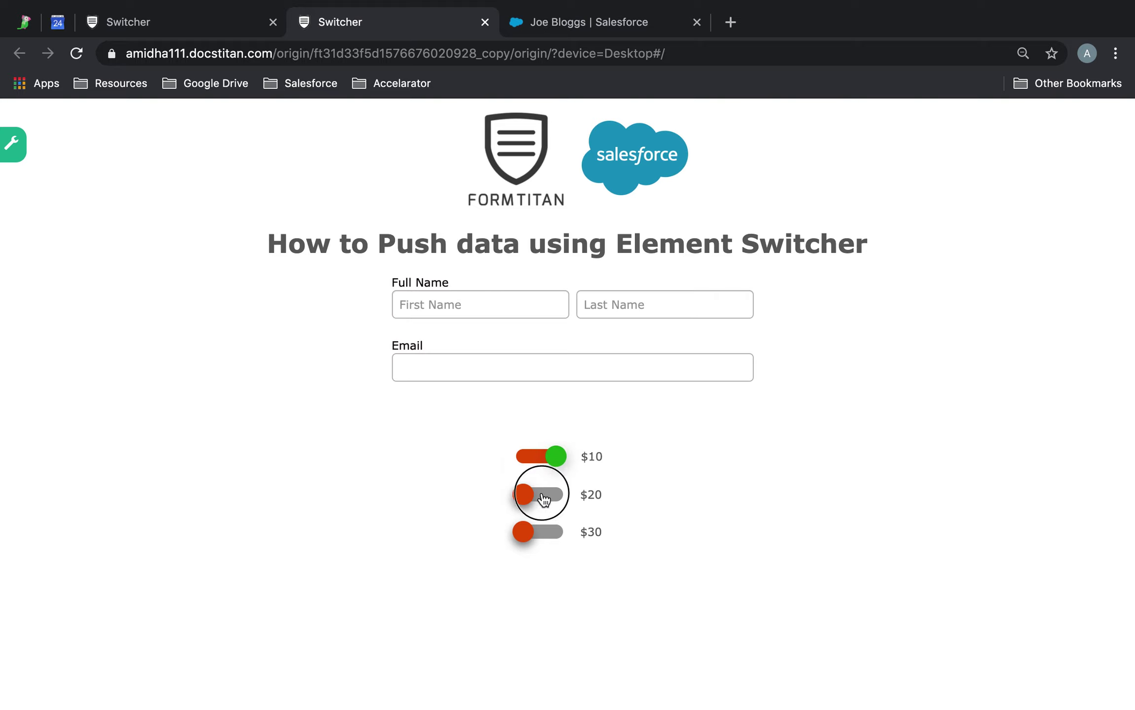
left_click(550, 535)
left_click(555, 459)
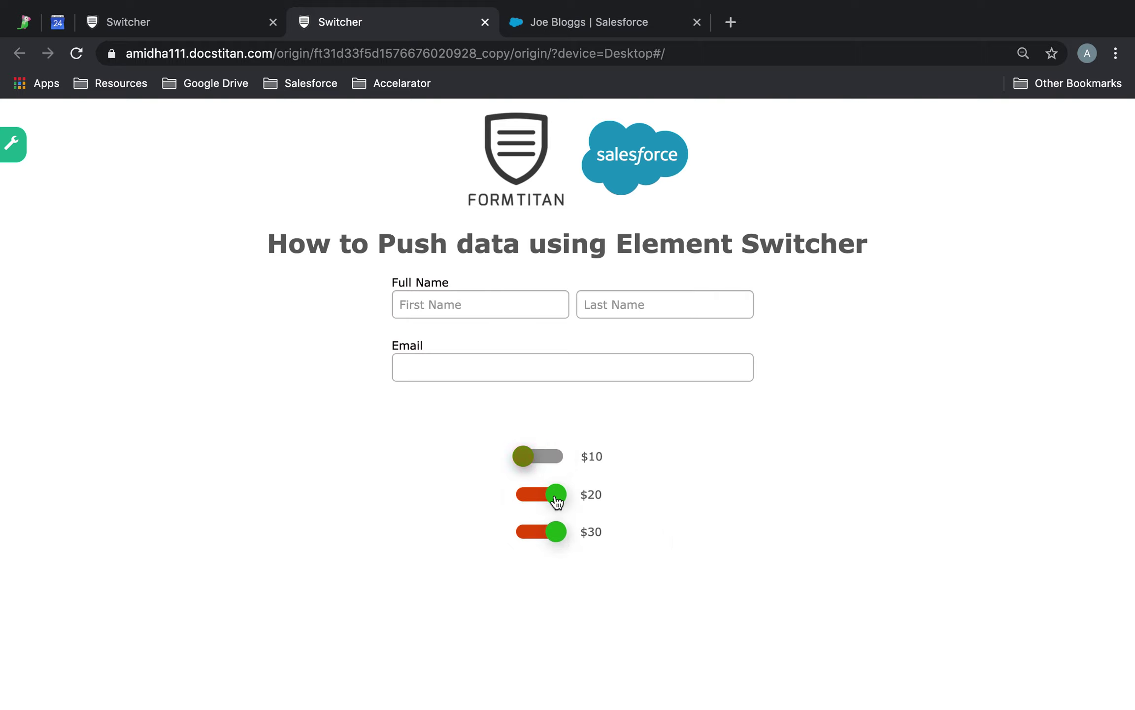
left_click(556, 497)
left_click(552, 545)
left_click(557, 531)
left_click(557, 493)
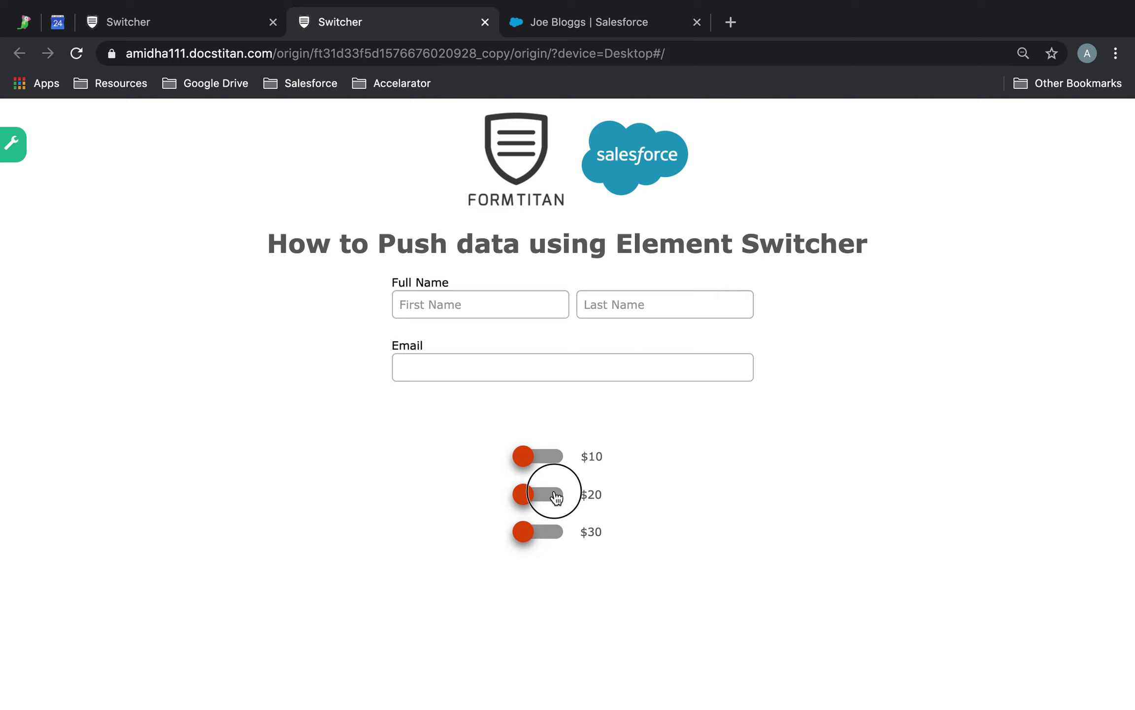
left_click(556, 449)
left_click(555, 494)
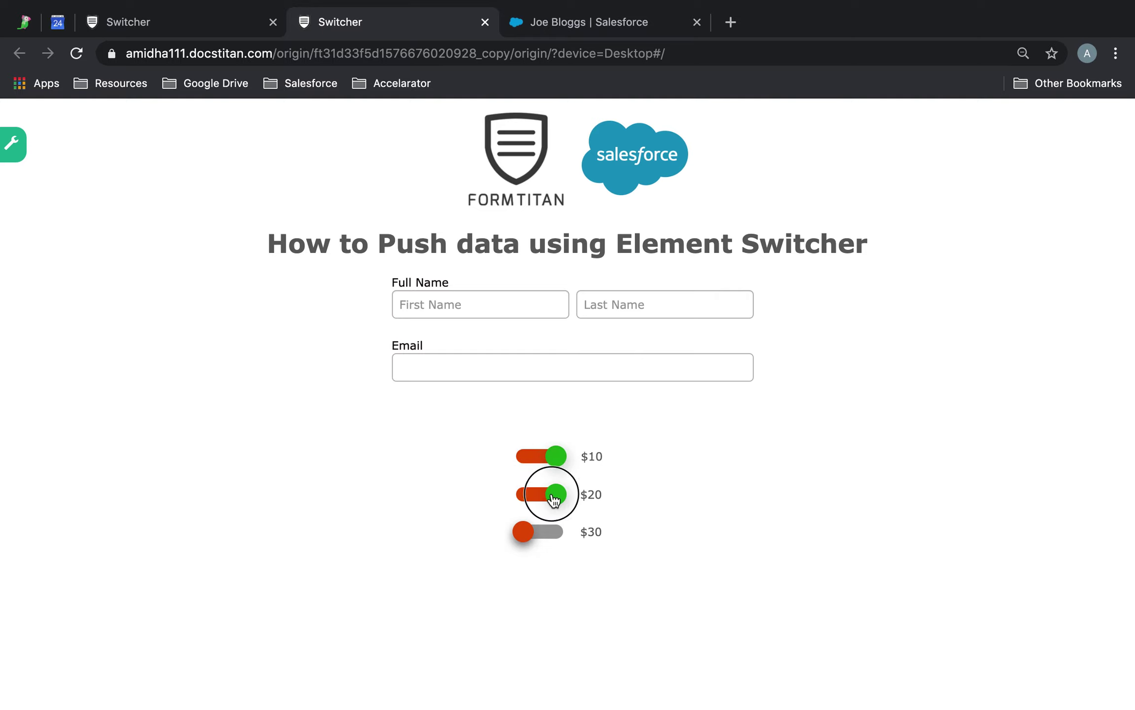
left_click(546, 536)
left_click(192, 21)
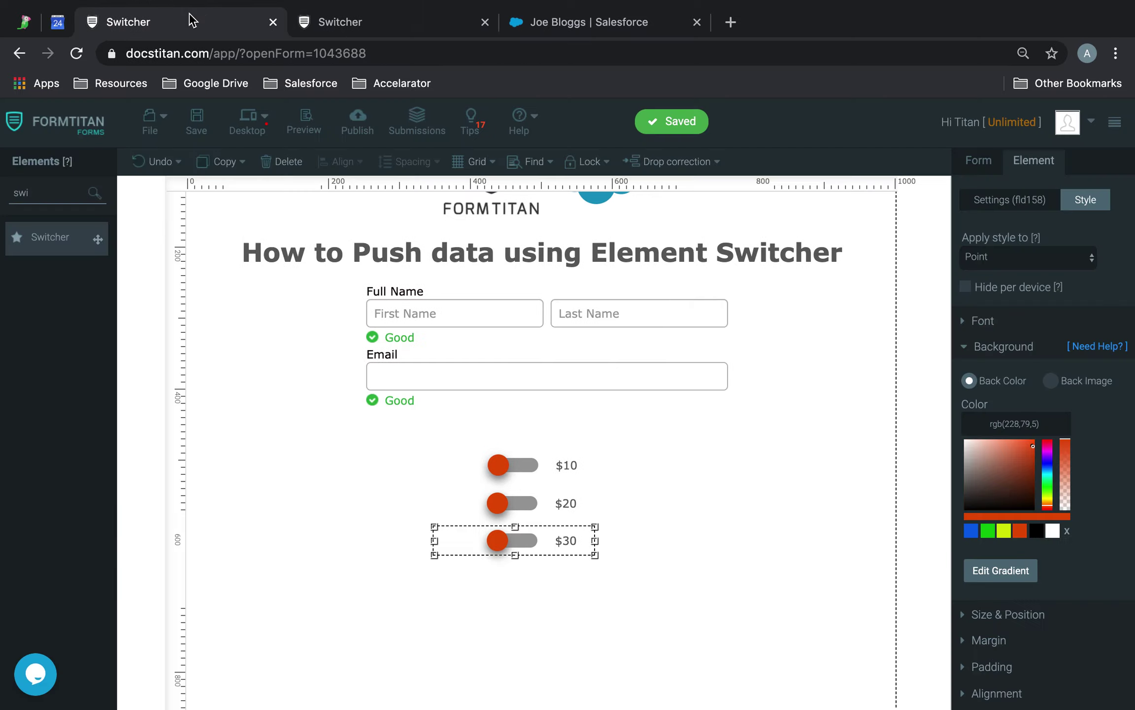
Search for Hidden and place a hidden field to the right of the switchers
left_click(285, 481)
left_click_drag(56, 193, 2, 185)
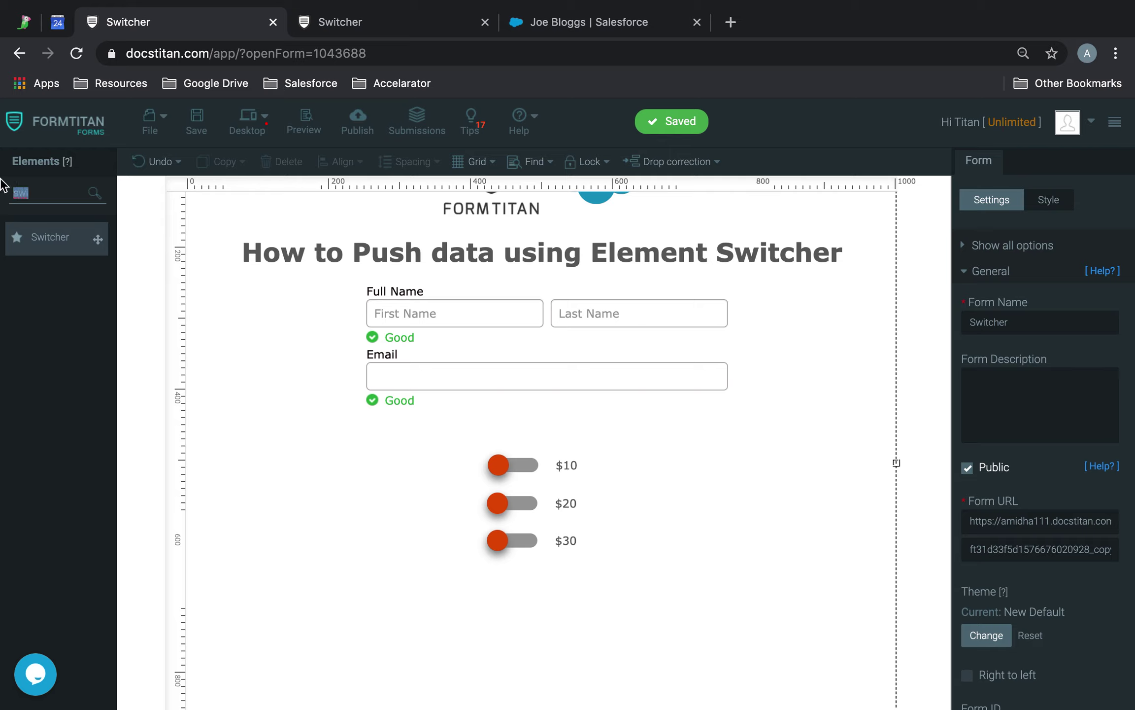
type("Hidde")
left_click_drag(46, 227, 729, 489)
Rename the hidden field from Key to 'Donated Amount'
left_click(752, 482)
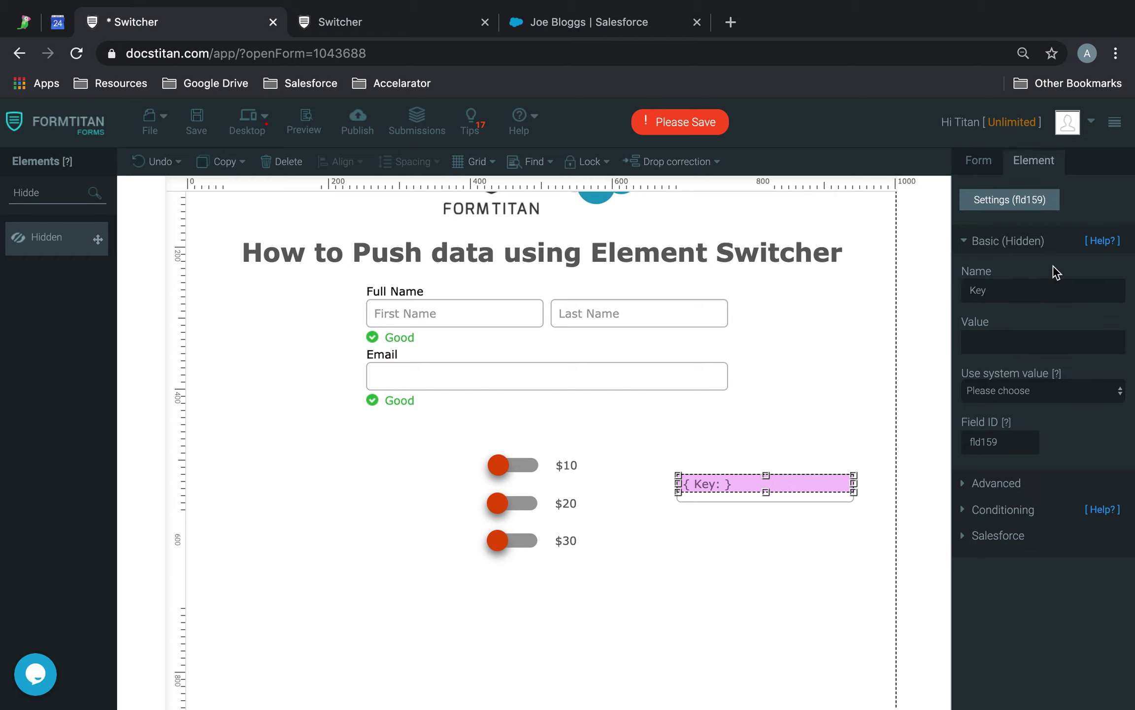
left_click(960, 286)
left_click_drag(1017, 283, 905, 295)
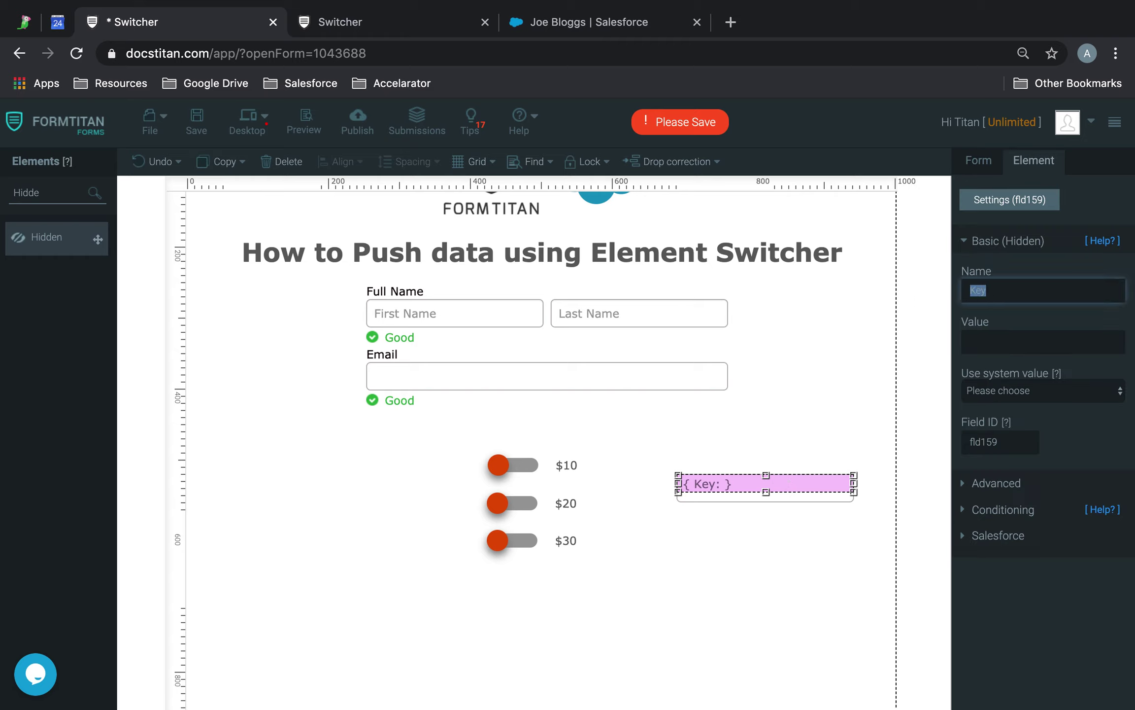
type("Donated Amount")
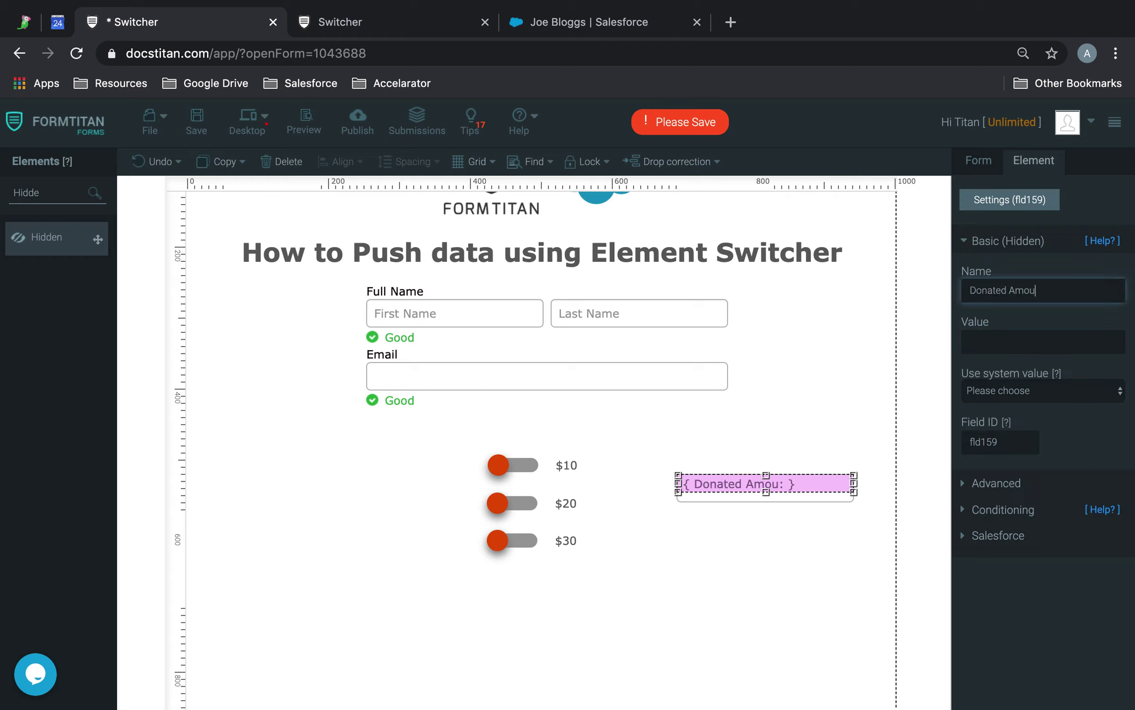
left_click(723, 553)
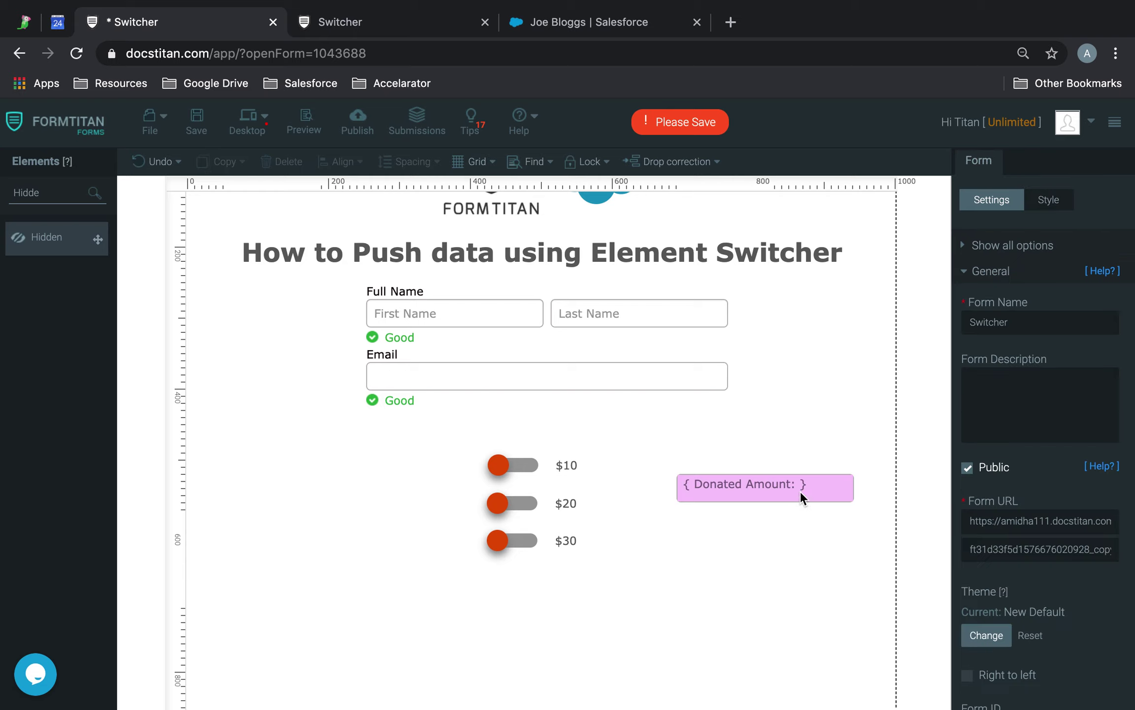
Move Donated Amount down and left so it sits beside the $20 switcher
left_click_drag(790, 473, 756, 498)
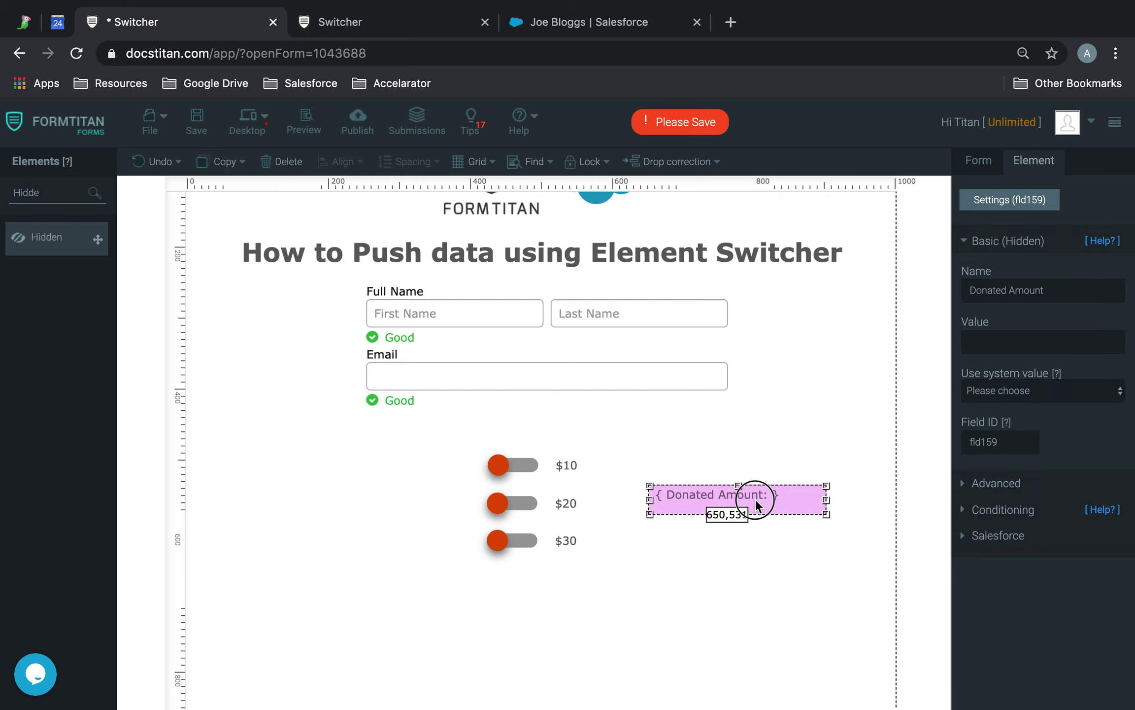
left_click(738, 557)
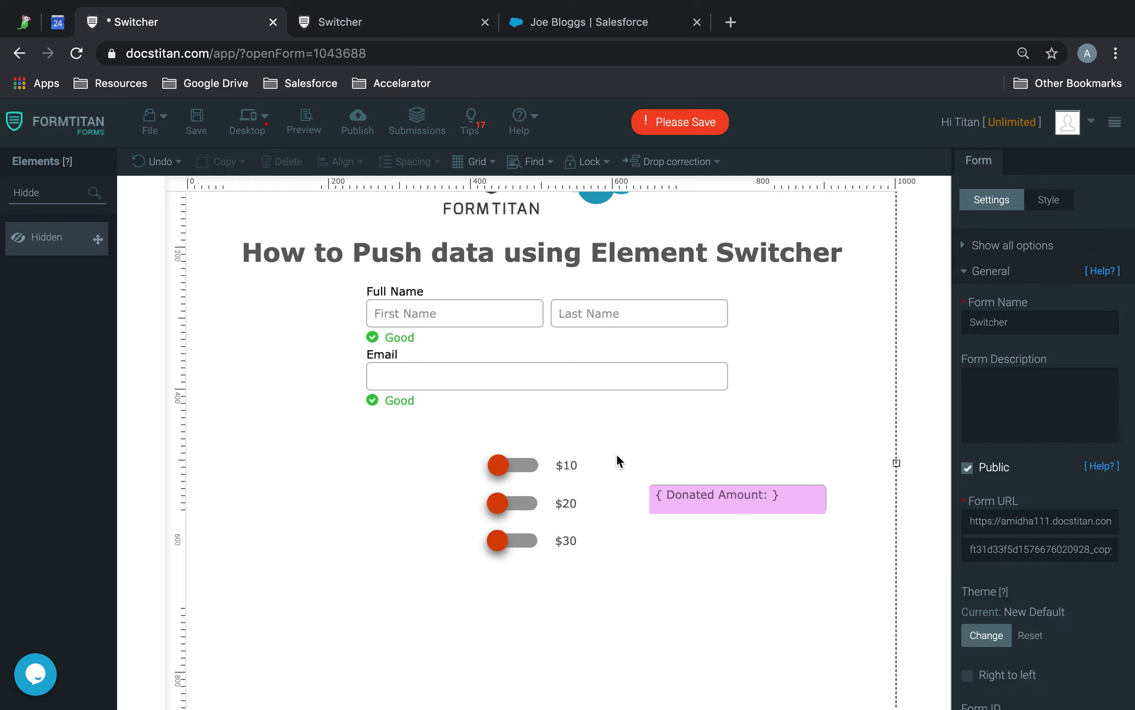
left_click(510, 463)
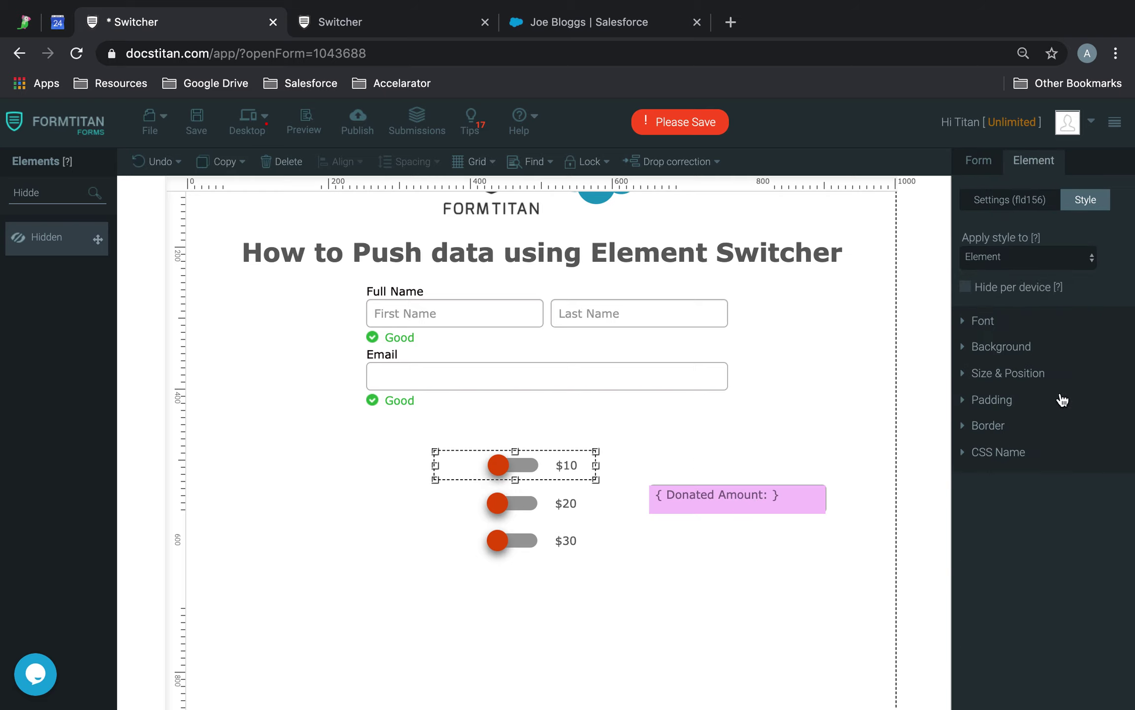
Open the condition editor from the $10 switcher's Conditioning settings
left_click(983, 350)
left_click(1059, 413)
left_click(993, 204)
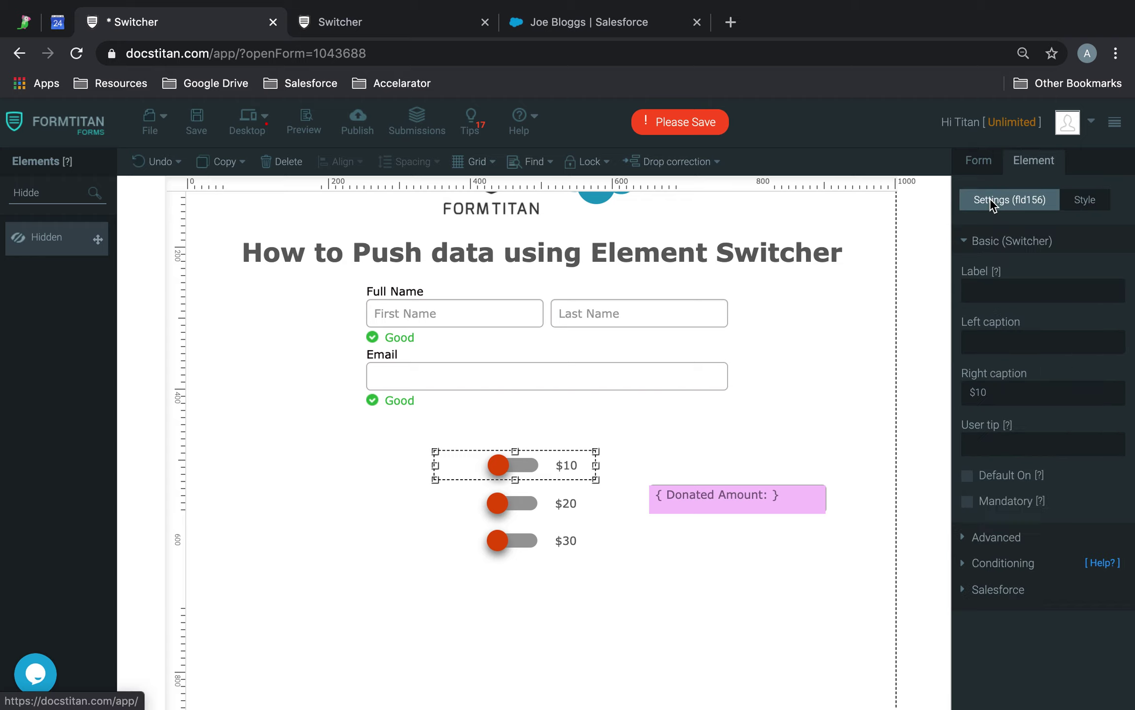
left_click(1060, 563)
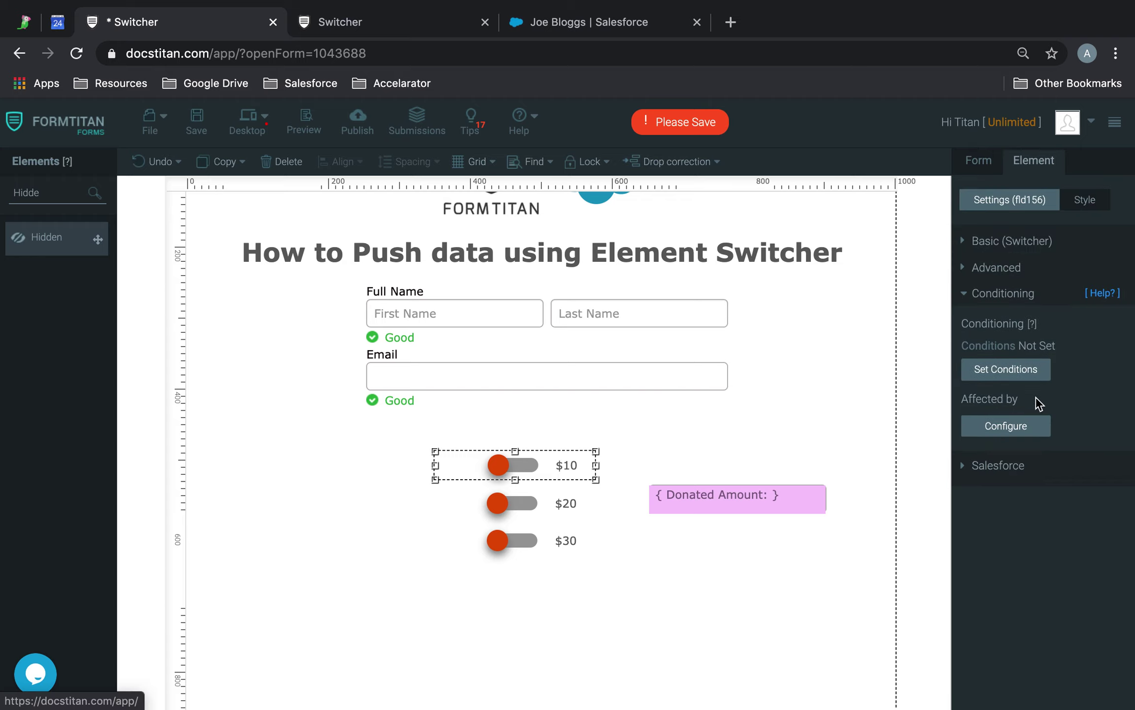
Draft an Equals true rule, browse its results, then cancel both dialogs
left_click(1031, 369)
left_click(477, 251)
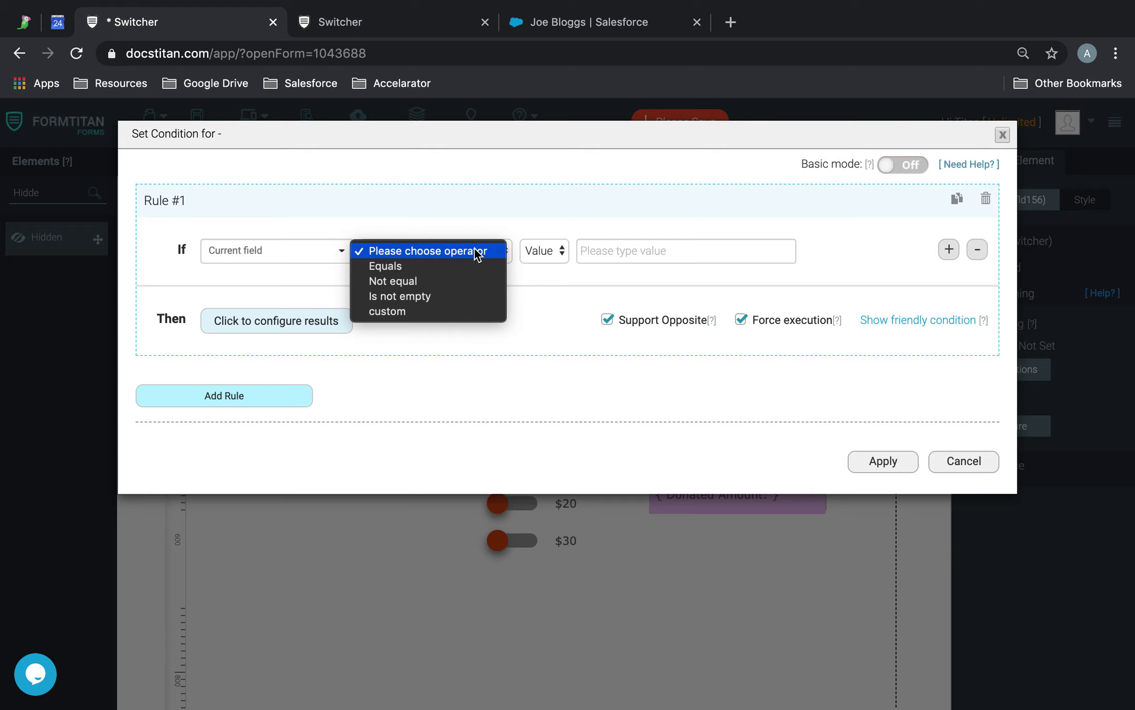
left_click(654, 256)
type("true")
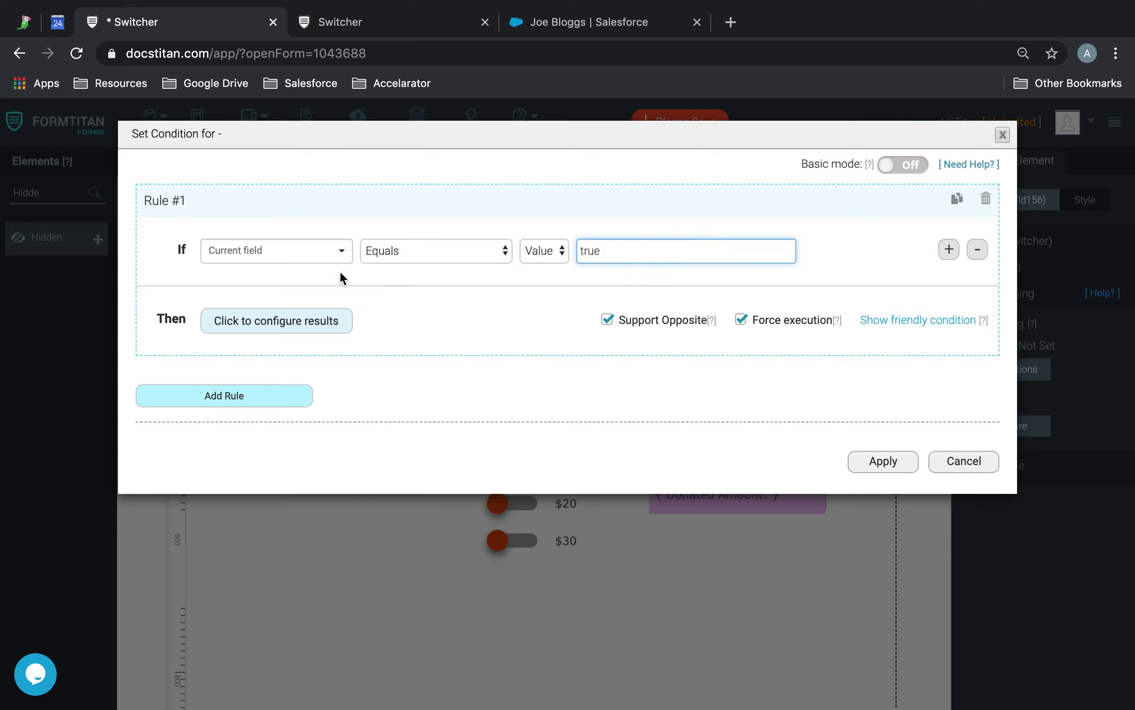
left_click(291, 322)
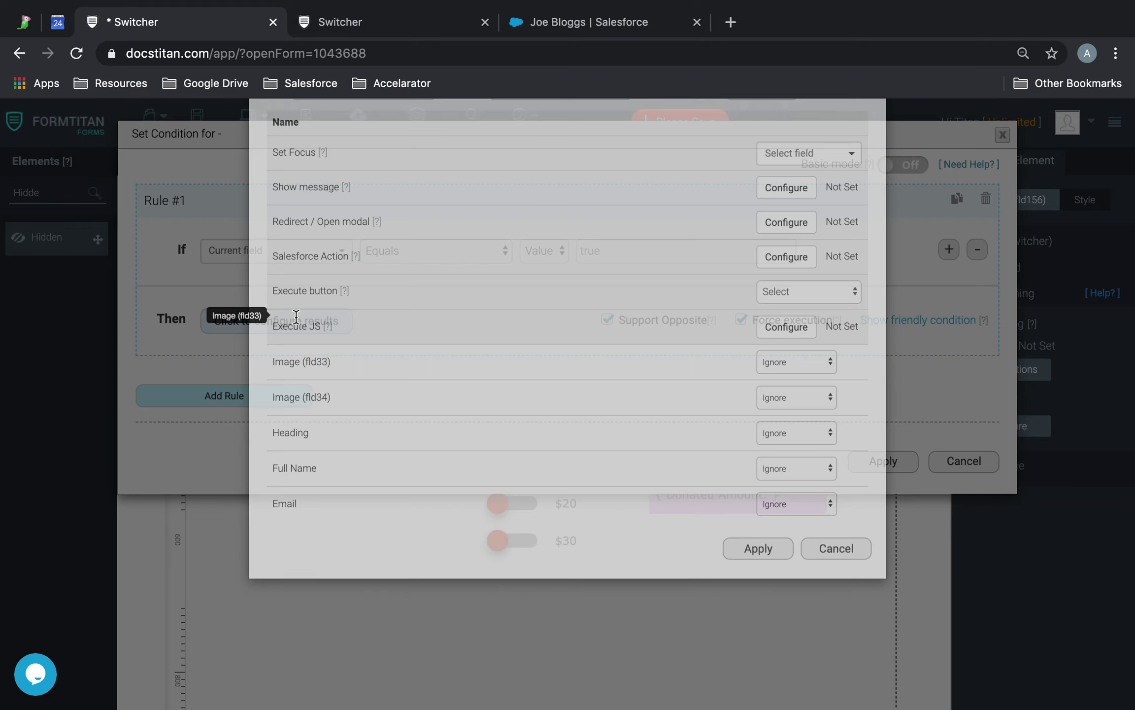
scroll(683, 450, "down", 3)
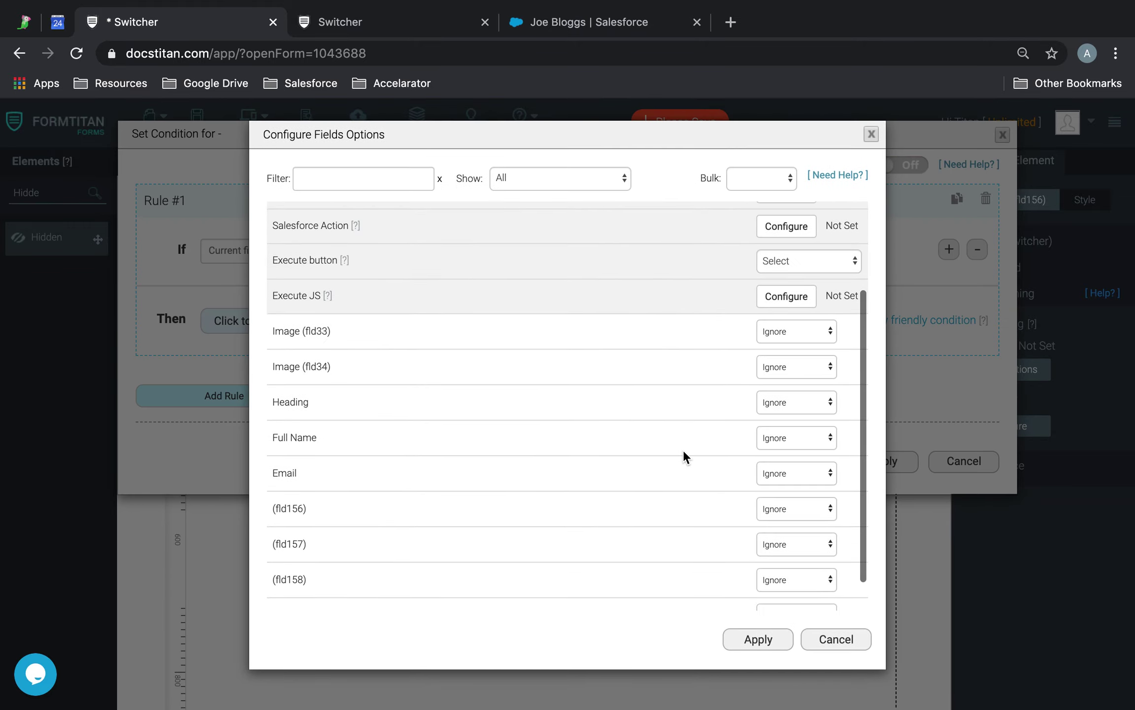
left_click(834, 636)
left_click(967, 465)
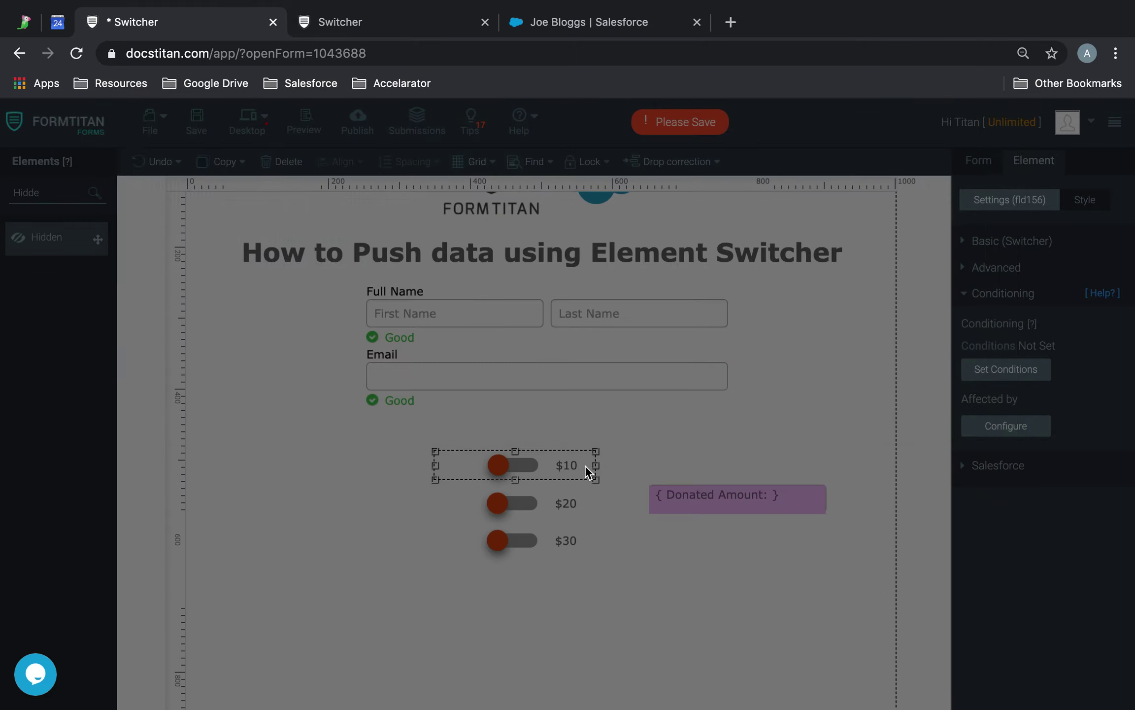
left_click(567, 503)
Tag the $20 and $30 switchers as Switcher 2 and Switcher 3, then save
left_click(998, 512)
left_click(1007, 528)
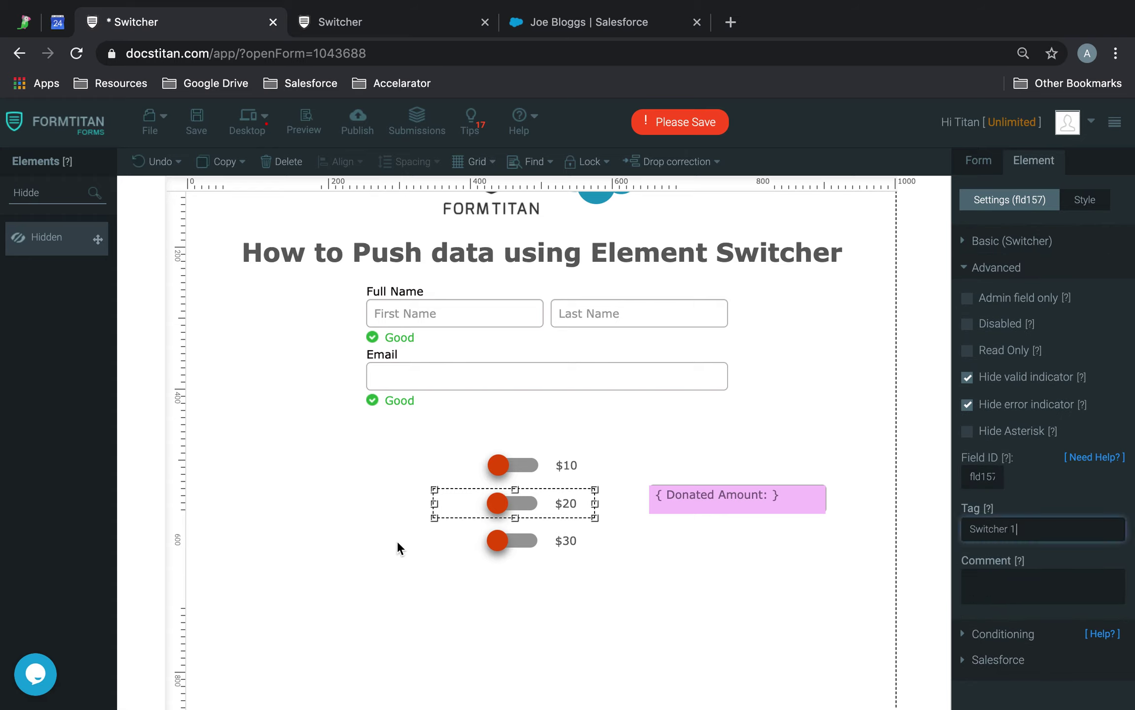
left_click(518, 540)
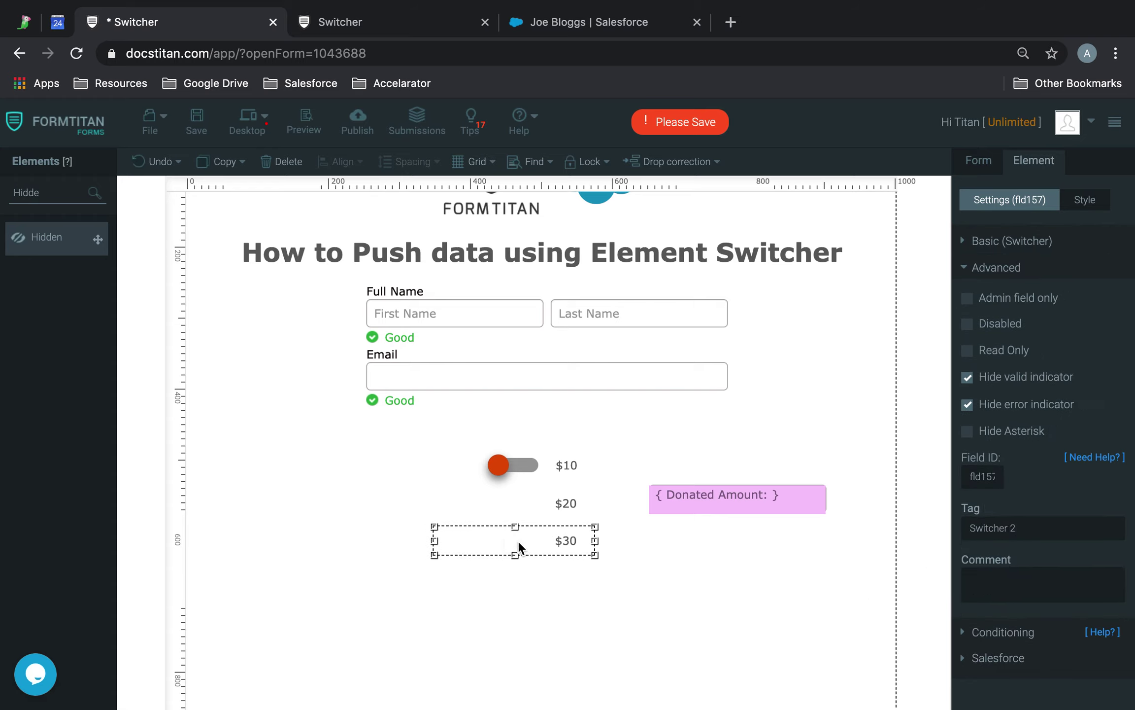
left_click(1010, 542)
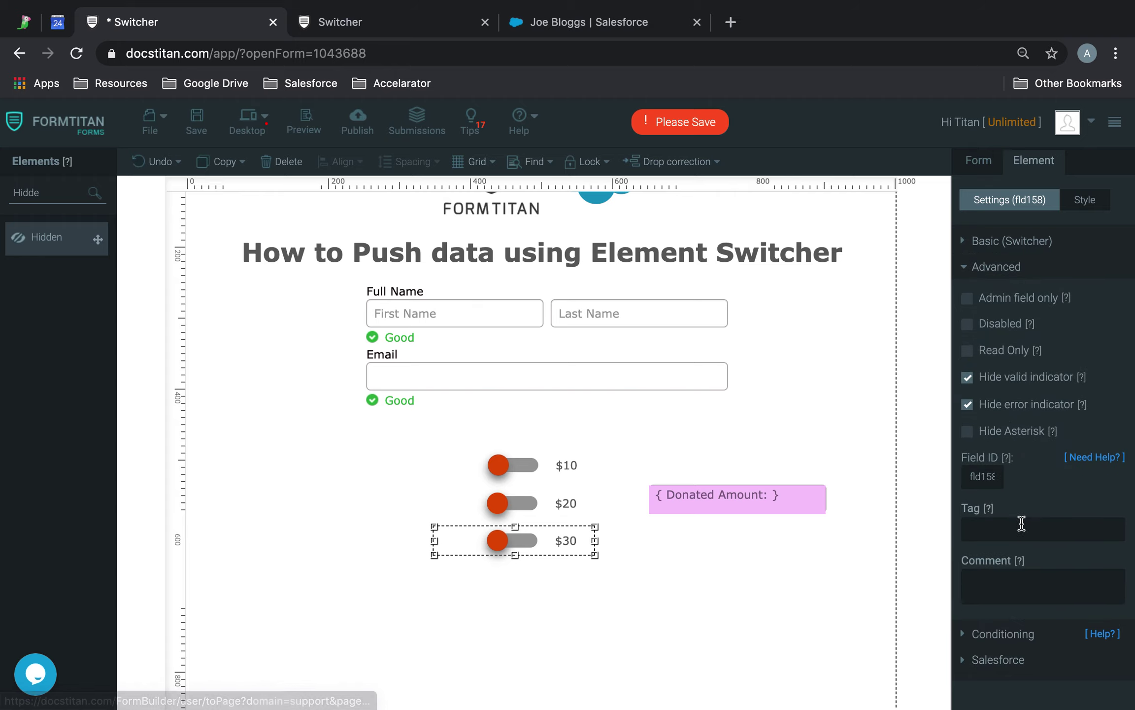
left_click(1018, 529)
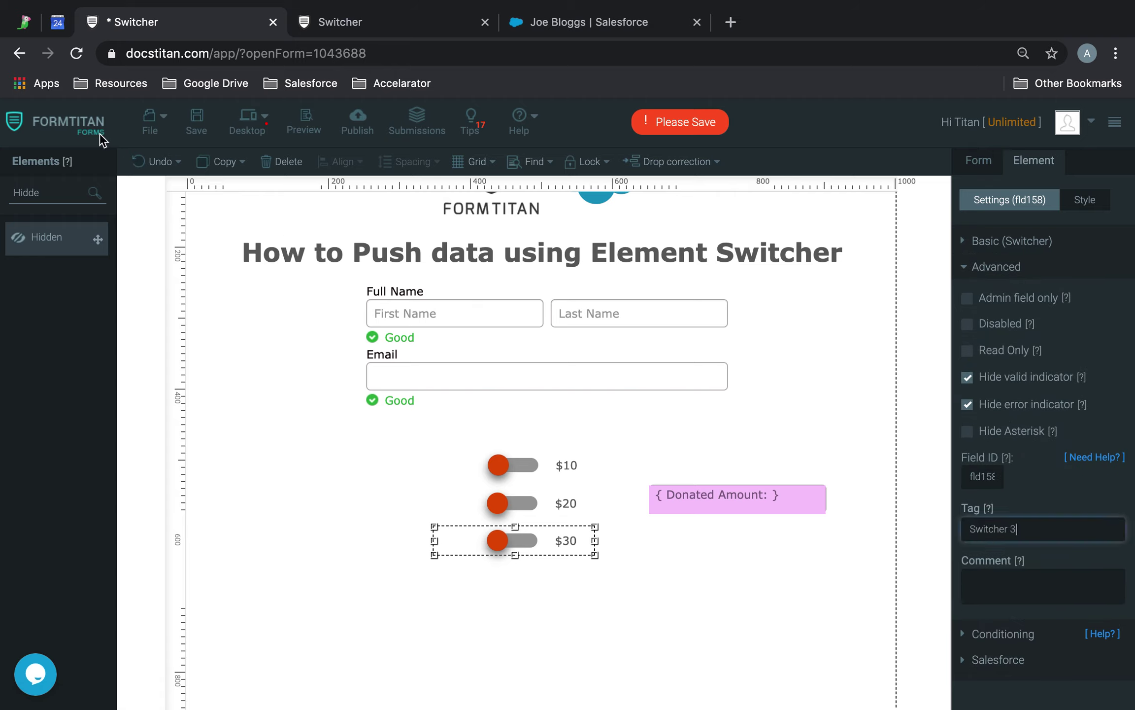
left_click(196, 123)
Confirm the $10 switcher's tag is Switcher 1 and reveal its conditioning options
left_click(533, 466)
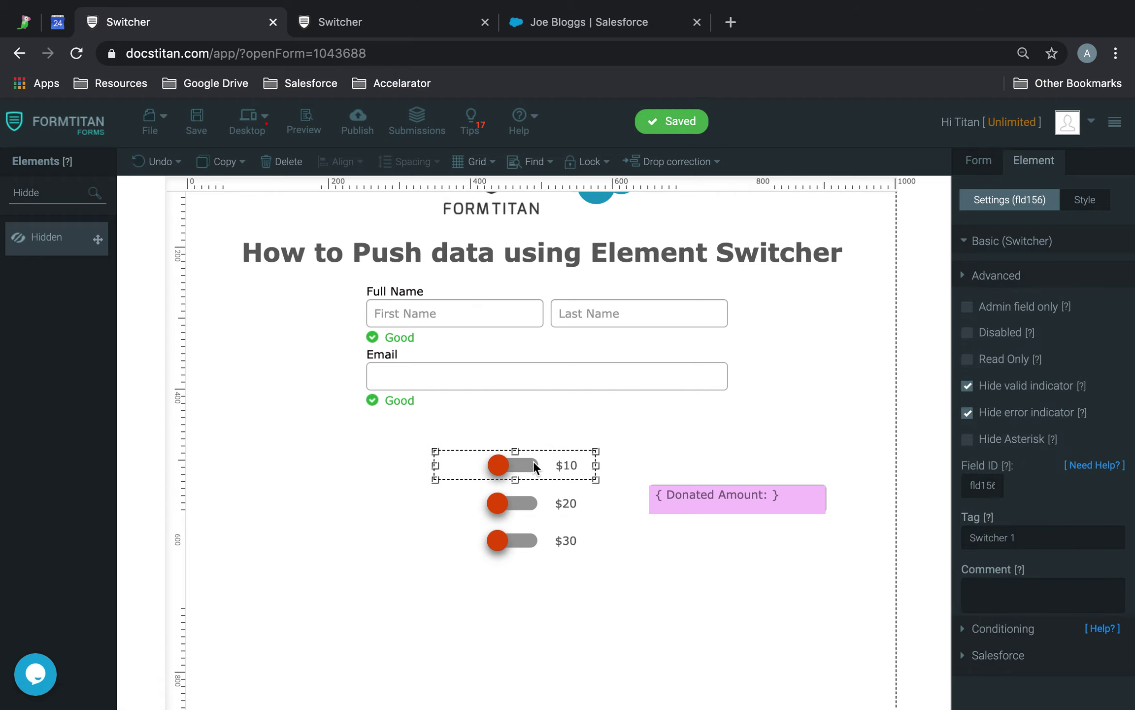
left_click(623, 424)
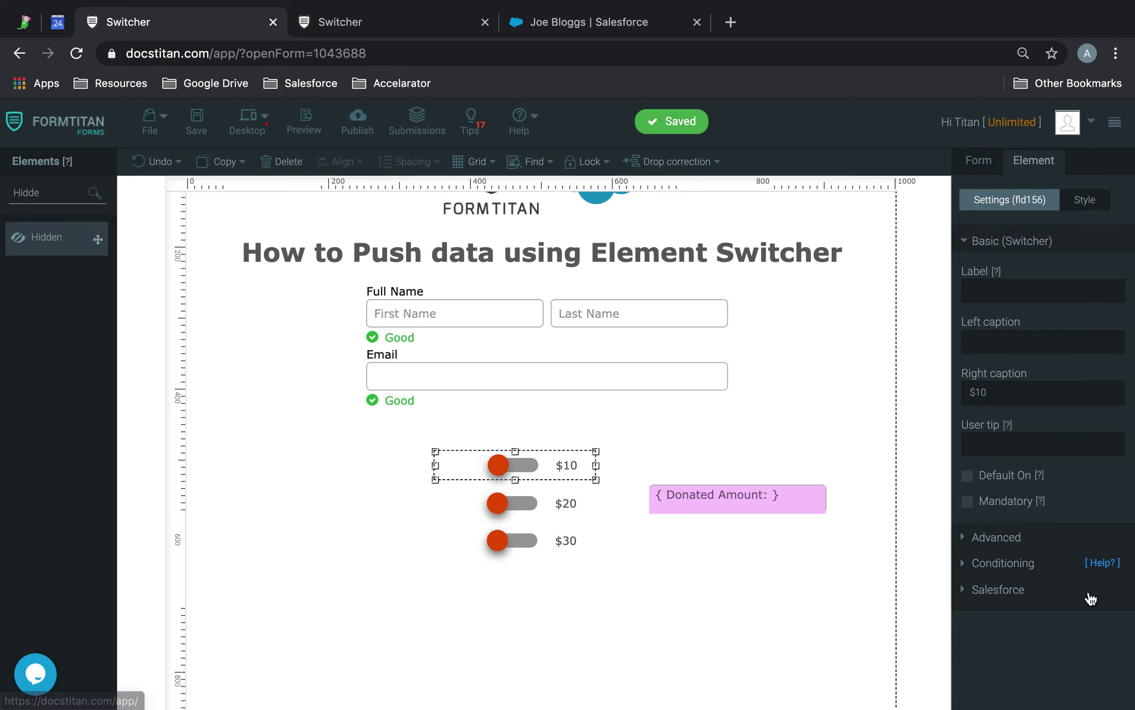
left_click(1010, 540)
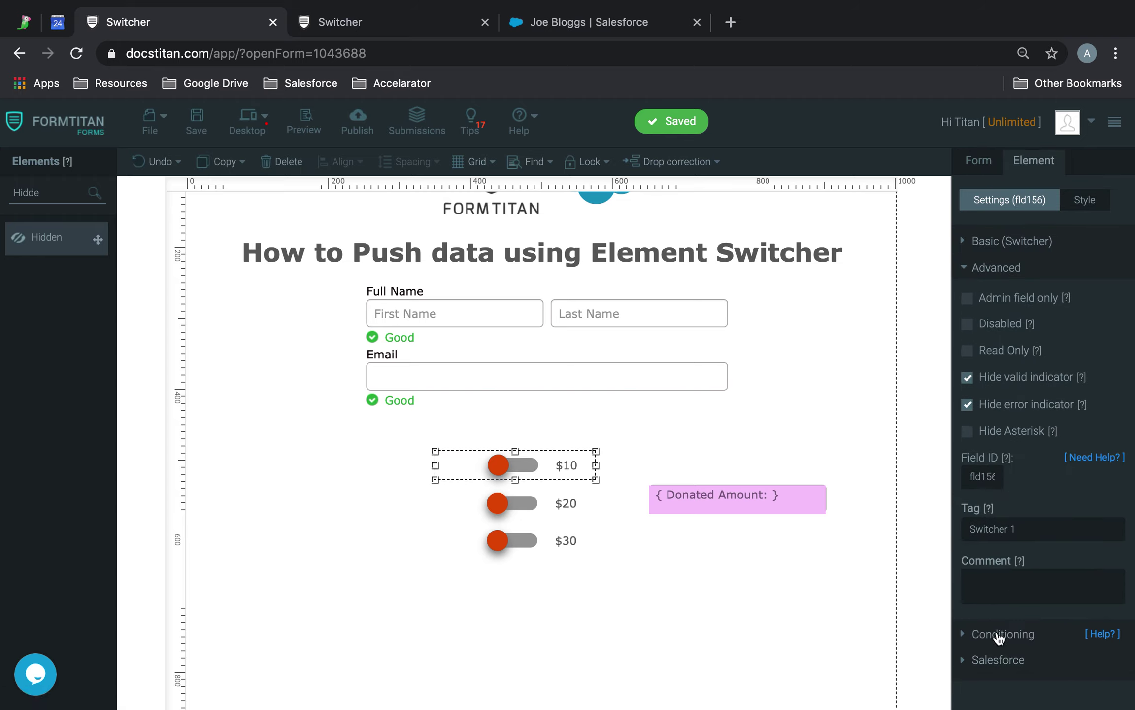
left_click(998, 637)
Start a Switcher 1 condition where the current field Equals true
left_click(973, 368)
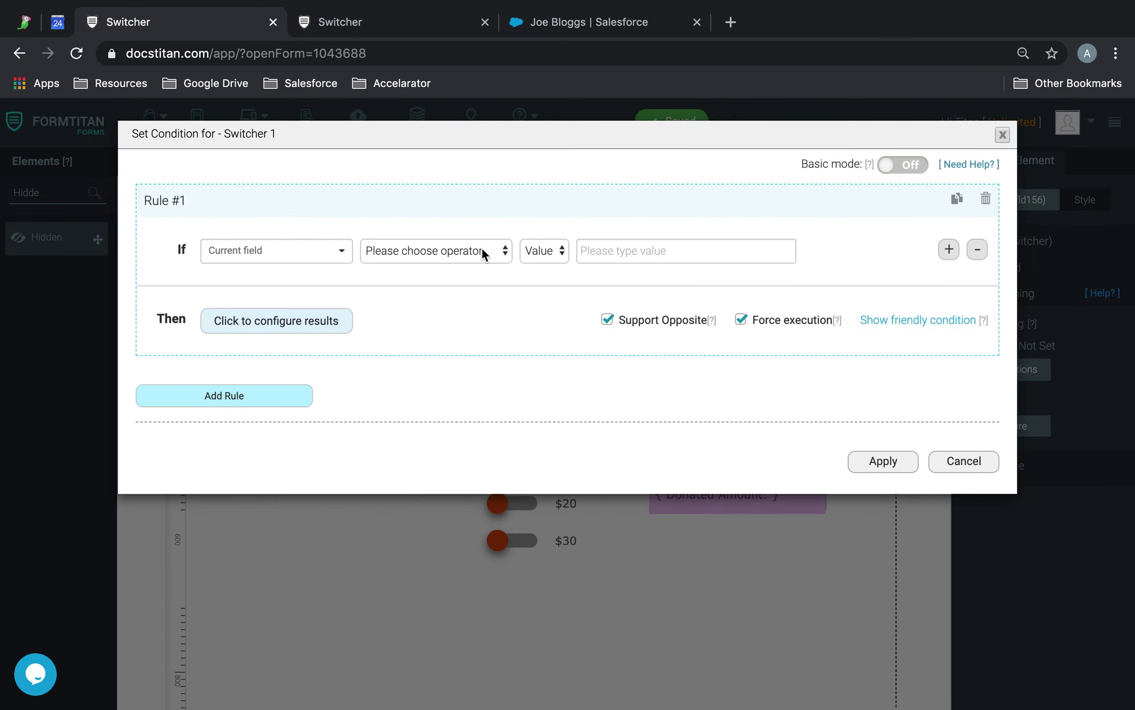
left_click(482, 253)
left_click(451, 263)
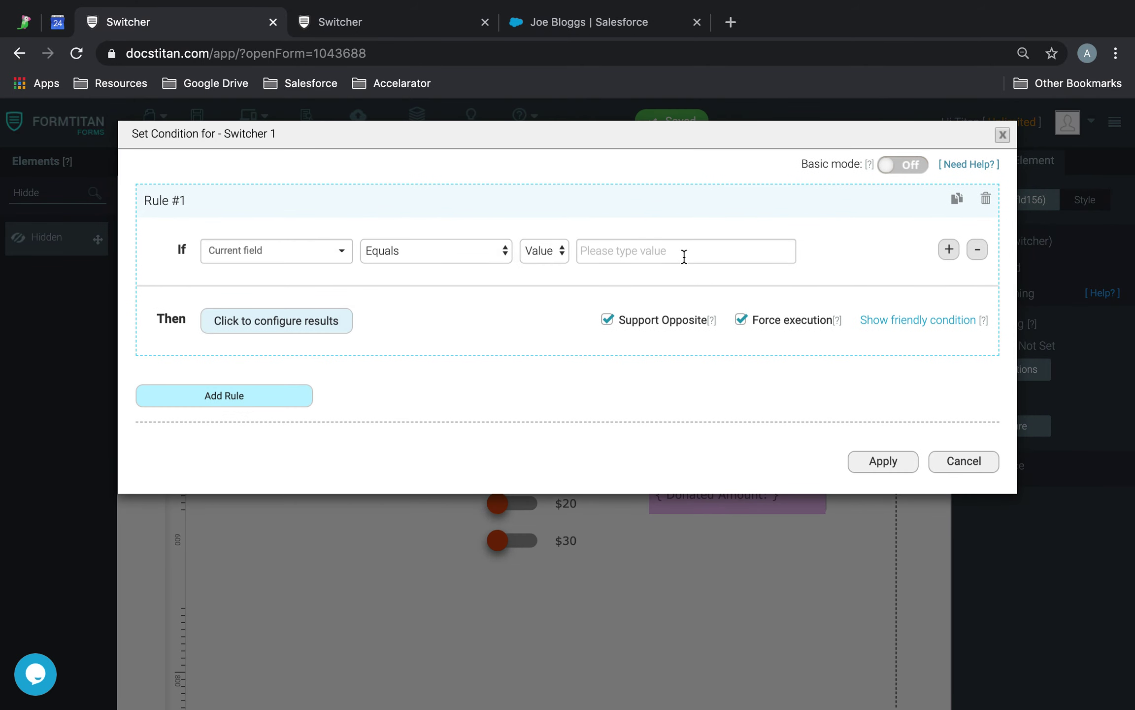
left_click(684, 256)
type("true")
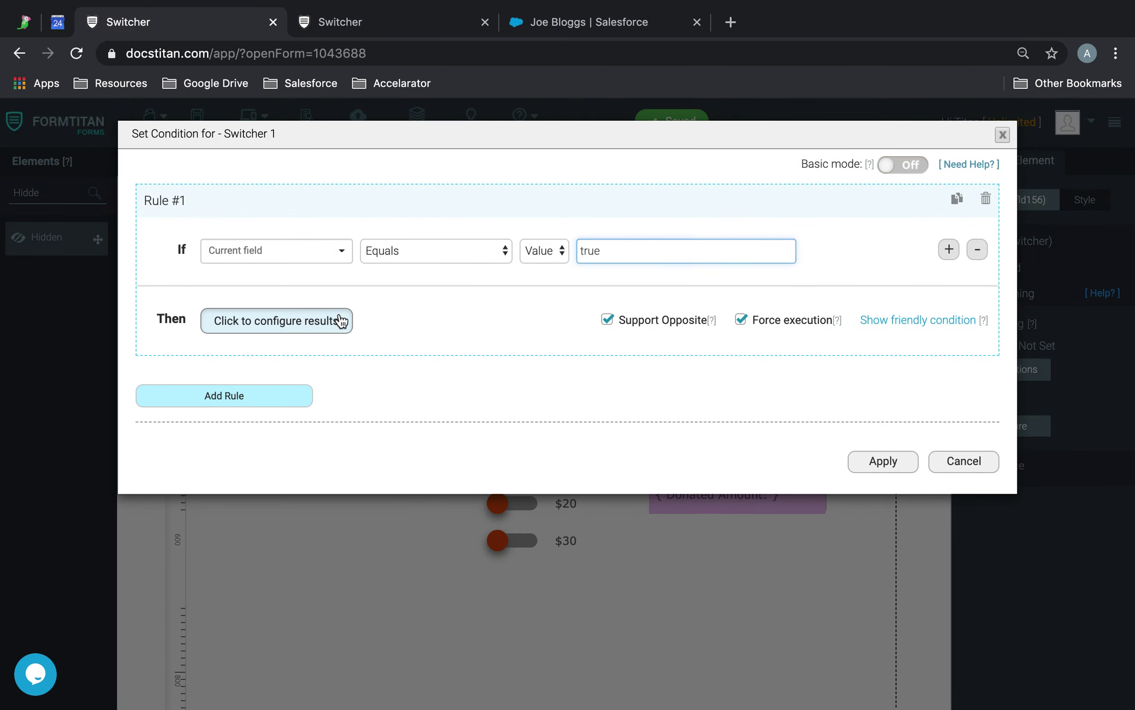
Make the condition set Switcher 2 and Switcher 3 to value 0
left_click(342, 321)
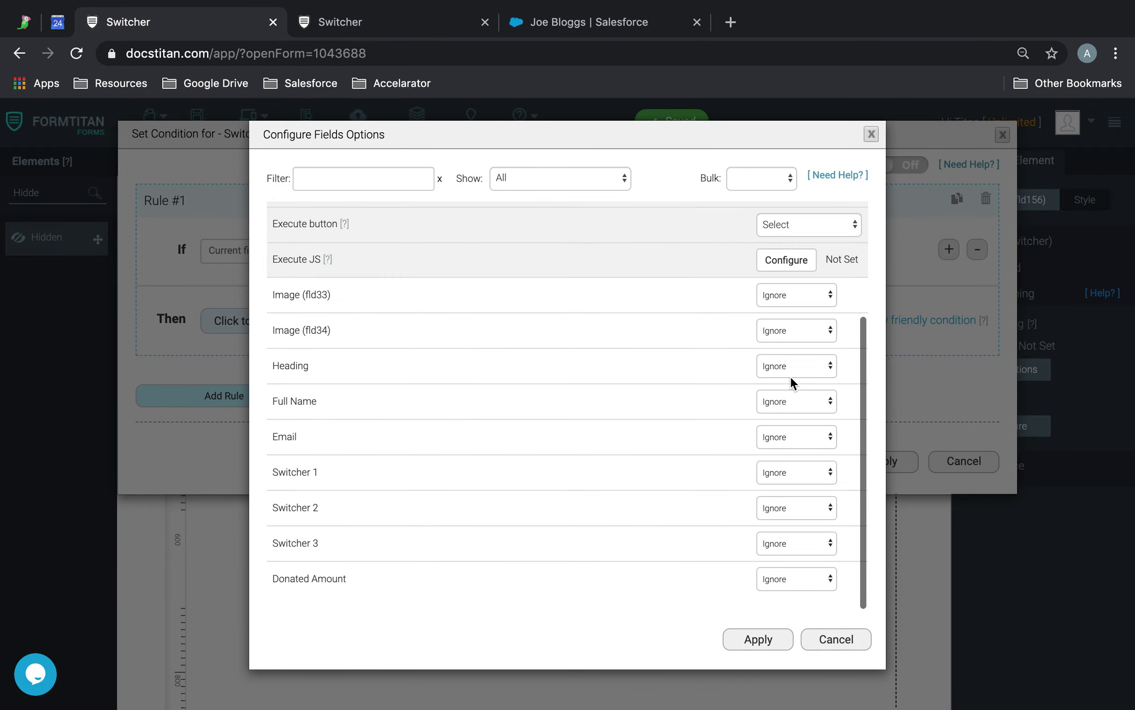
left_click(787, 473)
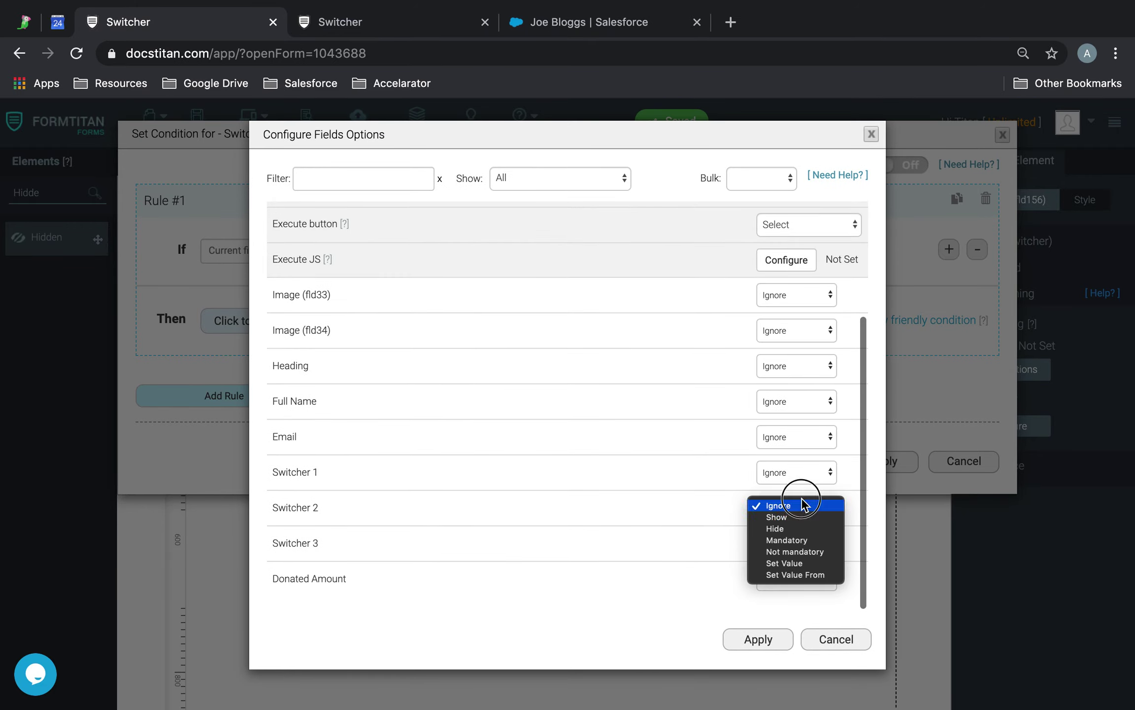
left_click(802, 562)
left_click(823, 513)
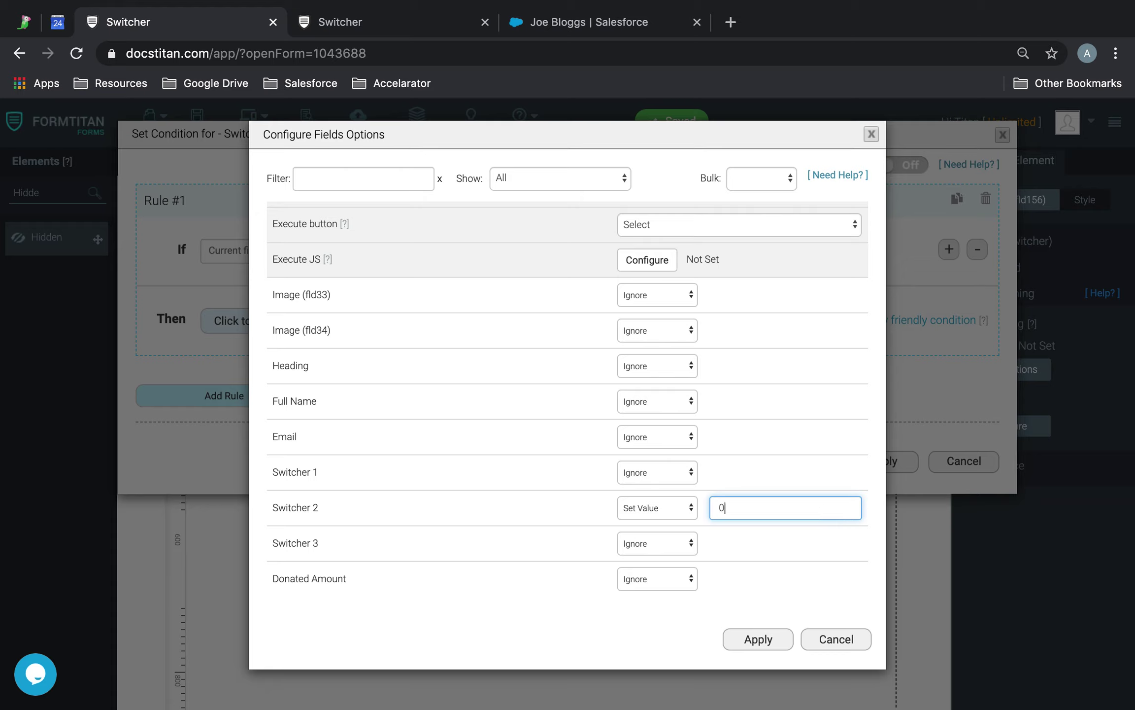
left_click(670, 540)
left_click(662, 596)
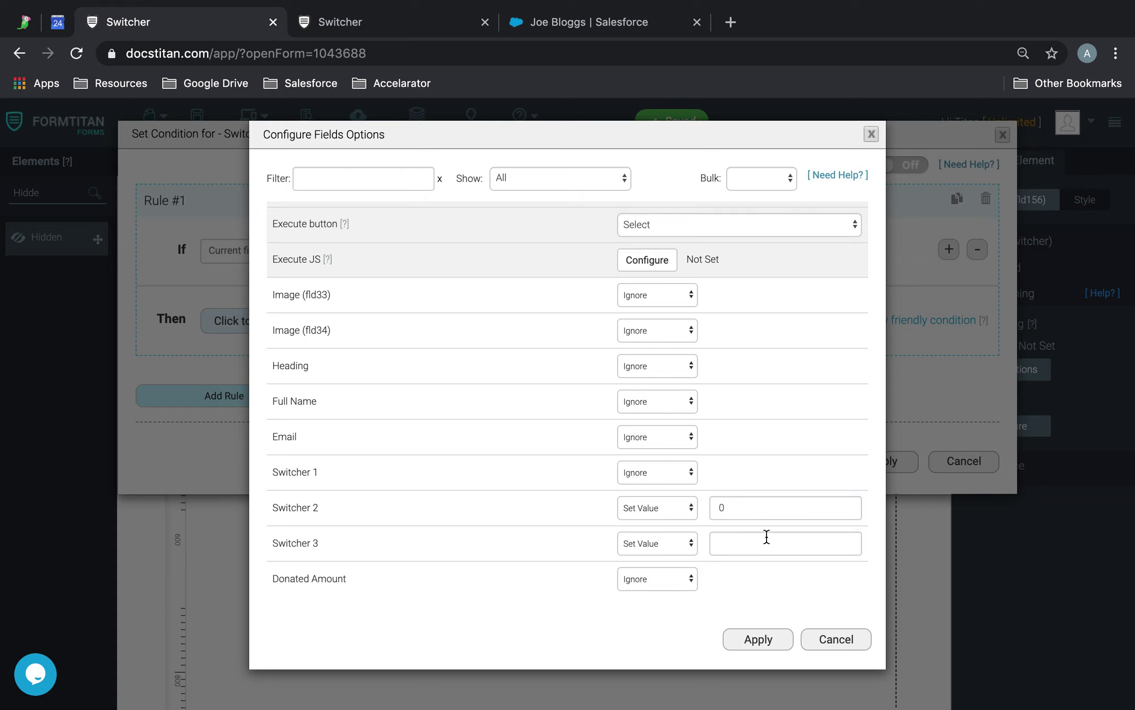
left_click(768, 537)
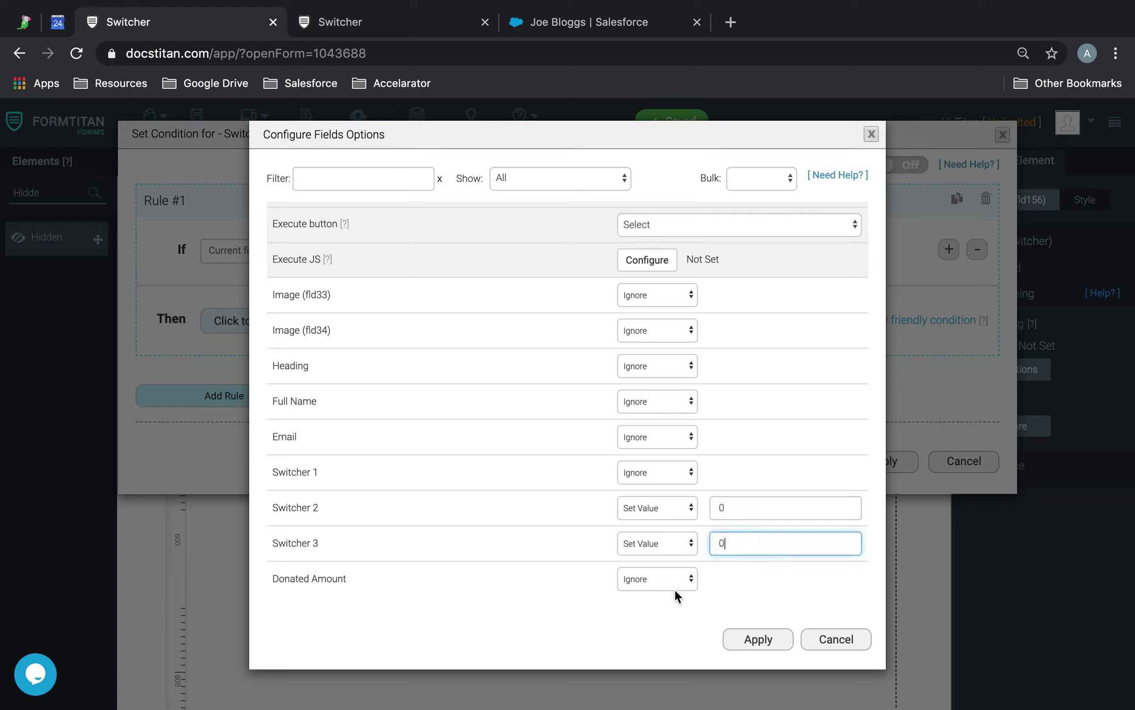
Have the condition set Donated Amount to $10, then apply it to Switcher 1
left_click(653, 574)
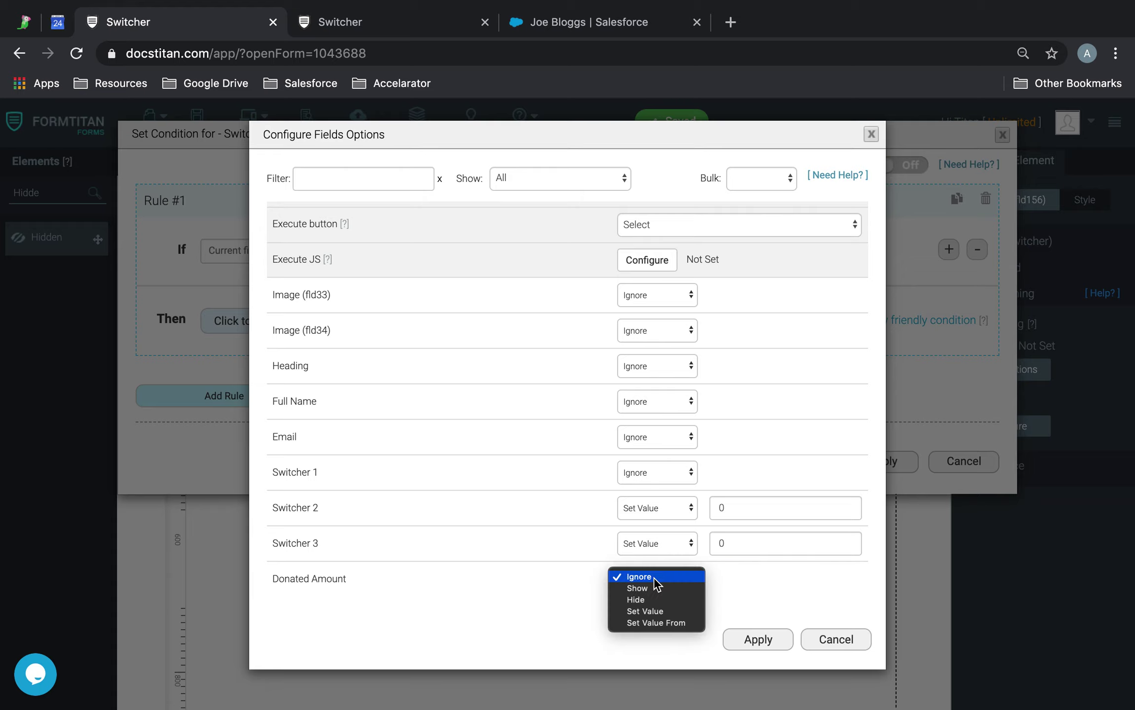
left_click(645, 609)
left_click(735, 581)
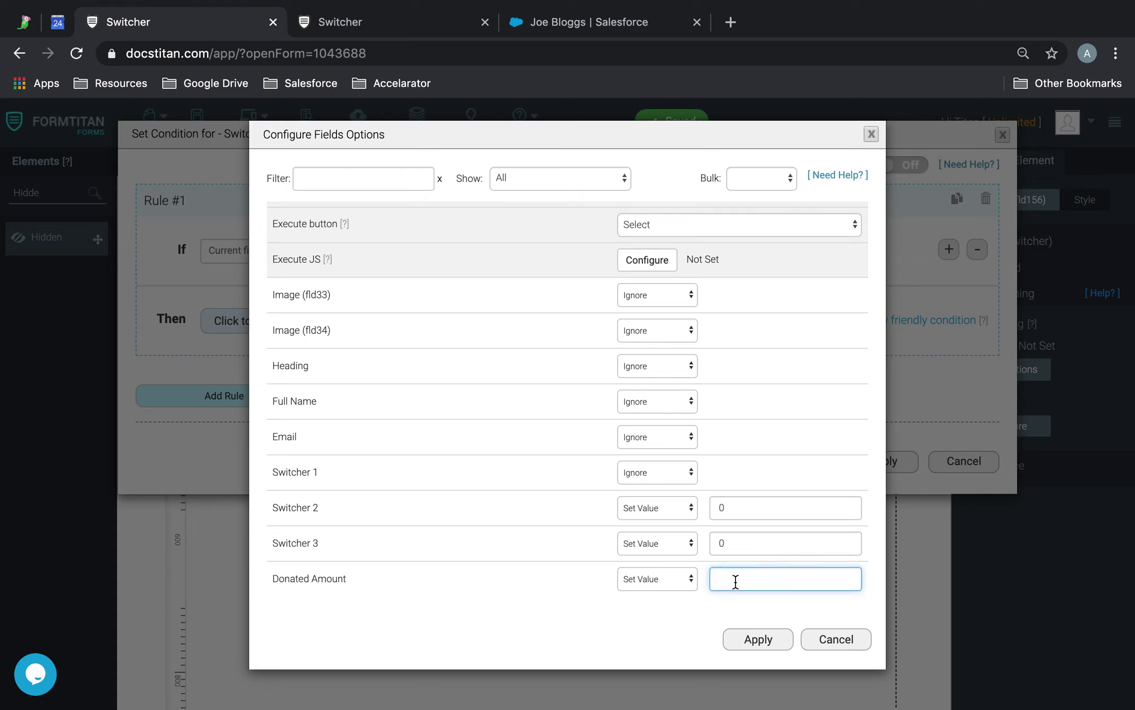
left_click(759, 639)
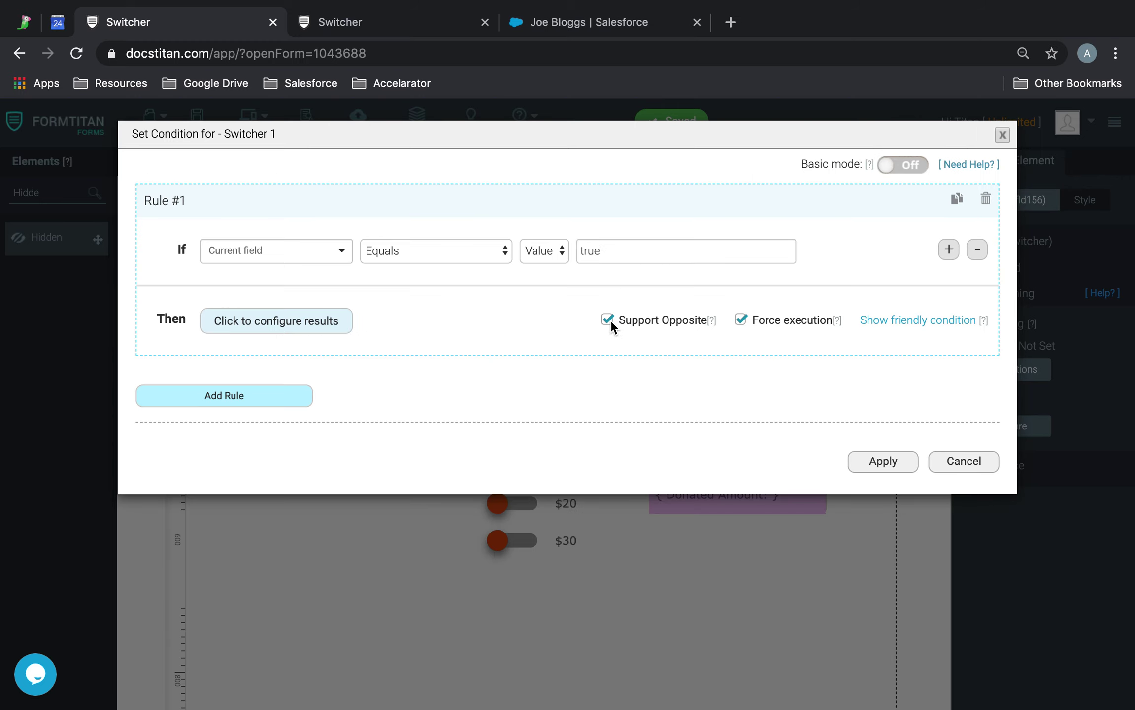
left_click(882, 461)
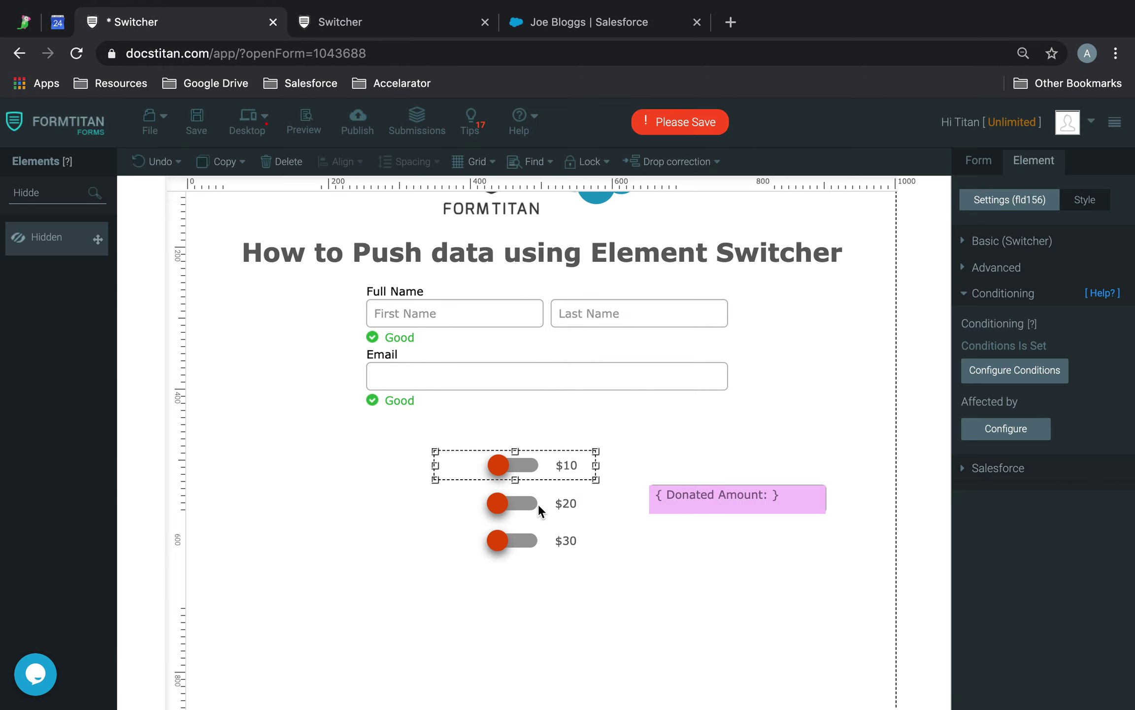
On the $20 switch, start a condition where the value Equals true
left_click(534, 503)
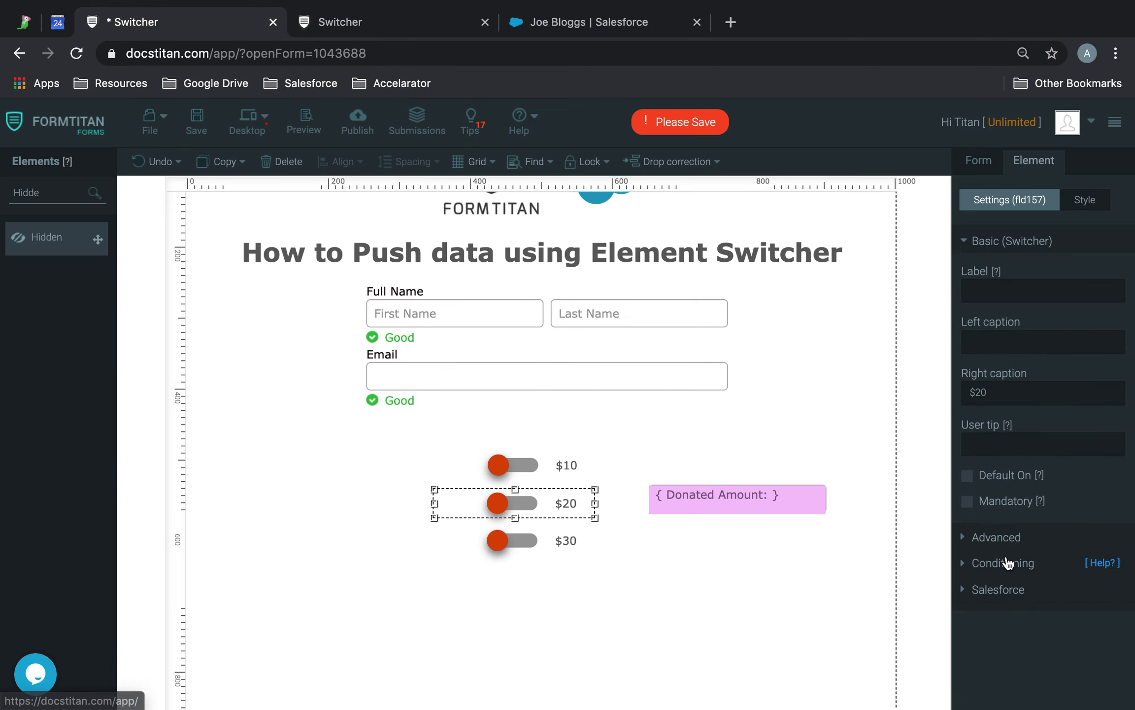
left_click(1005, 563)
left_click(1006, 370)
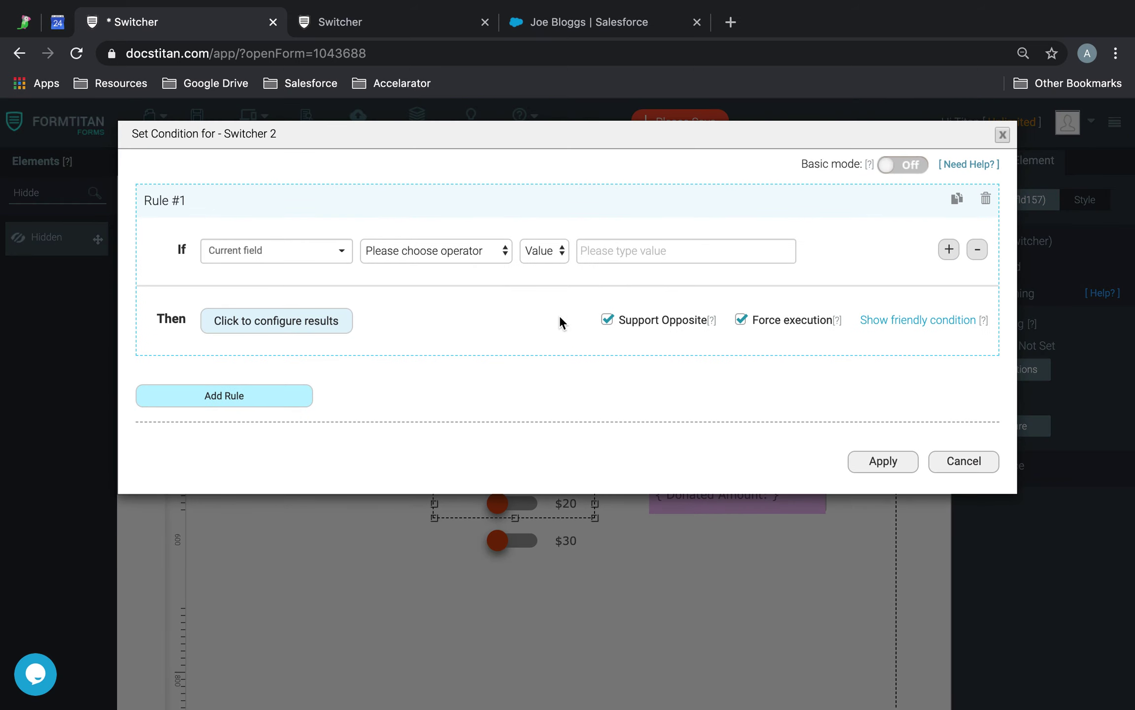
left_click(463, 250)
left_click(449, 266)
left_click(624, 254)
type("true")
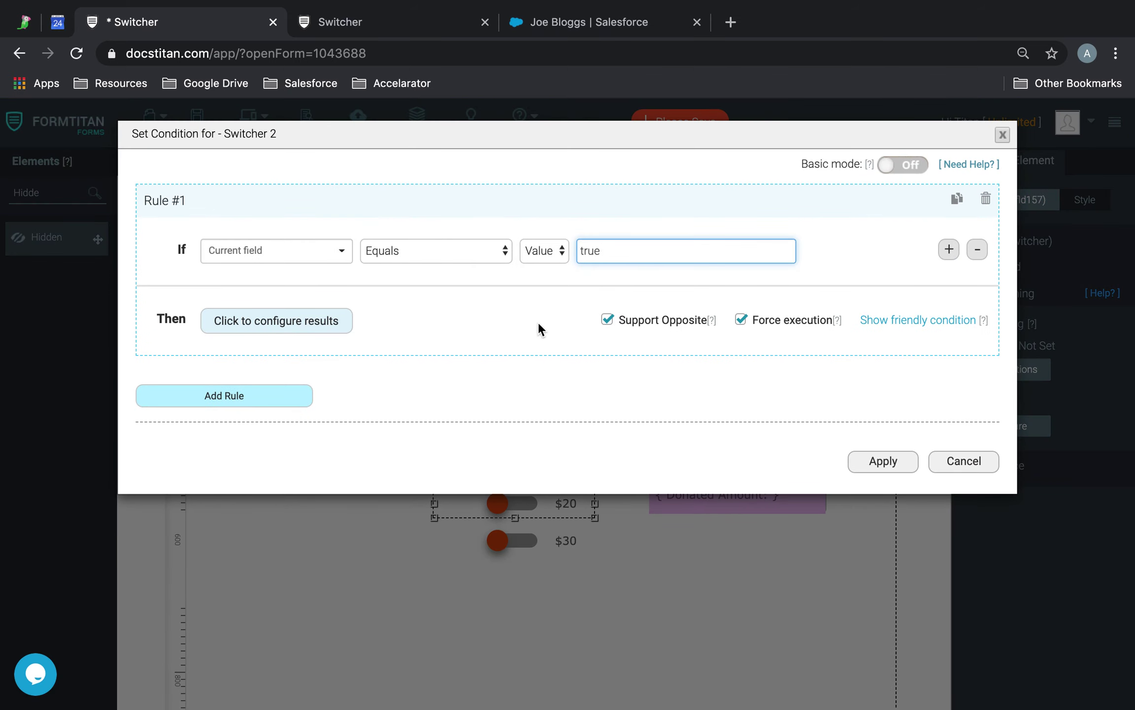
Make the condition set Switcher 1 and Switcher 3 to 0, leaving Switcher 2 unchanged
left_click(340, 320)
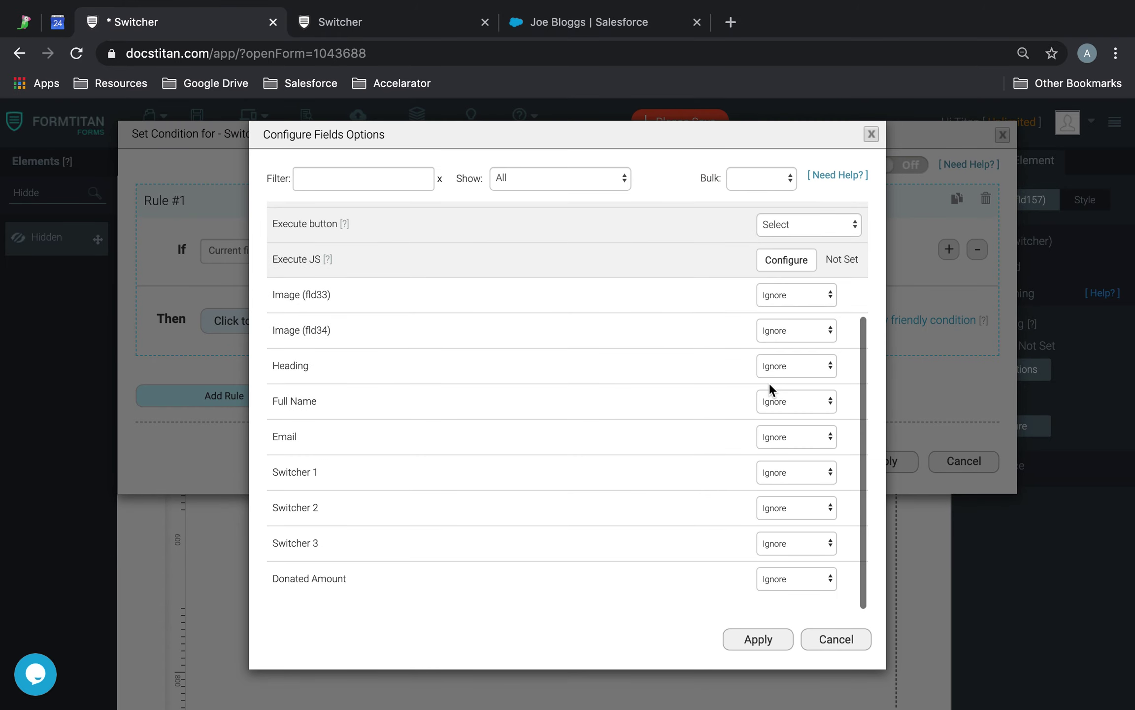
left_click(814, 472)
left_click(794, 527)
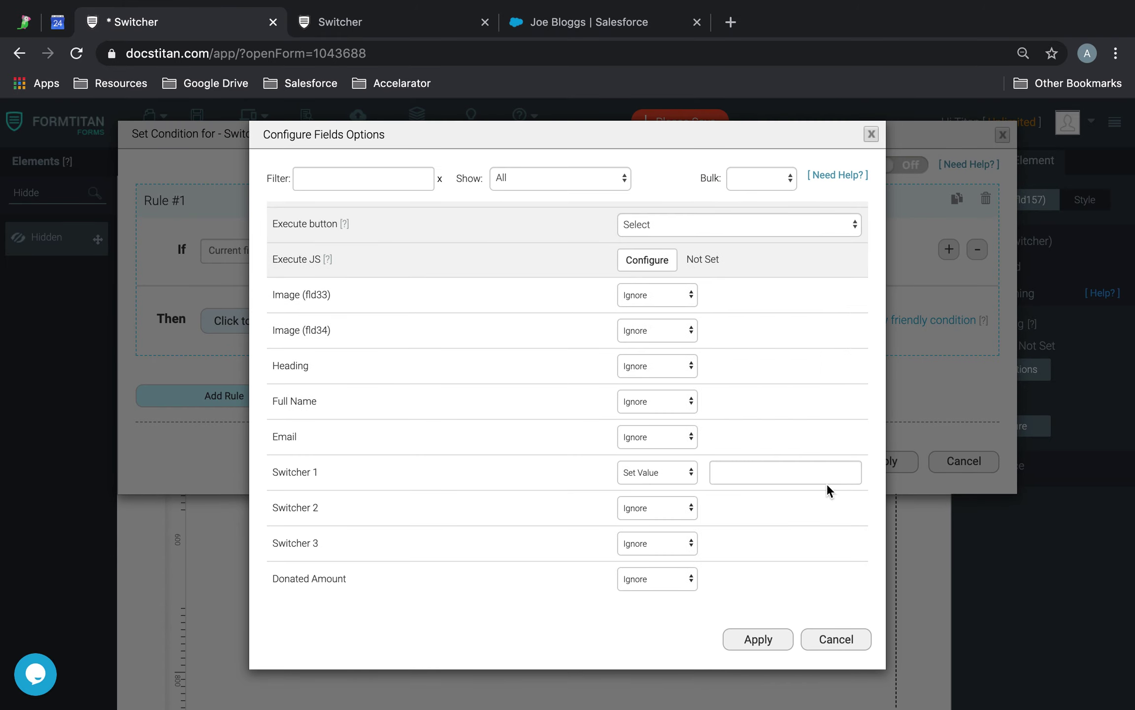
left_click(828, 479)
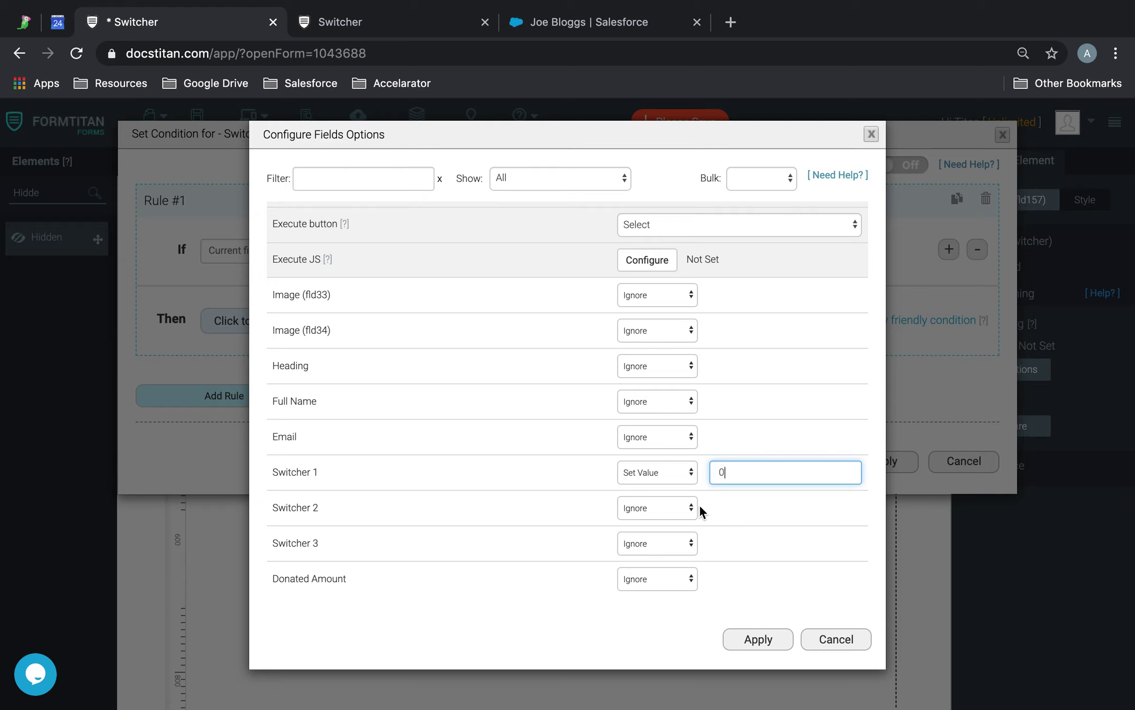
left_click(653, 510)
left_click(653, 506)
left_click(667, 543)
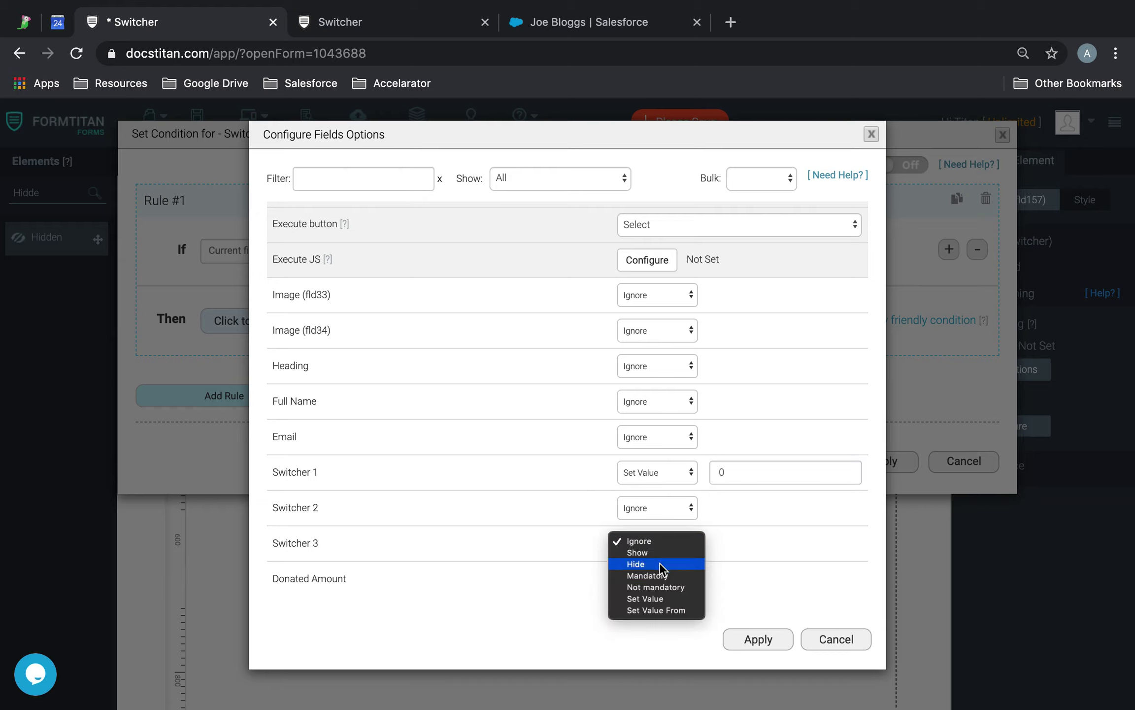
left_click(647, 598)
left_click(783, 542)
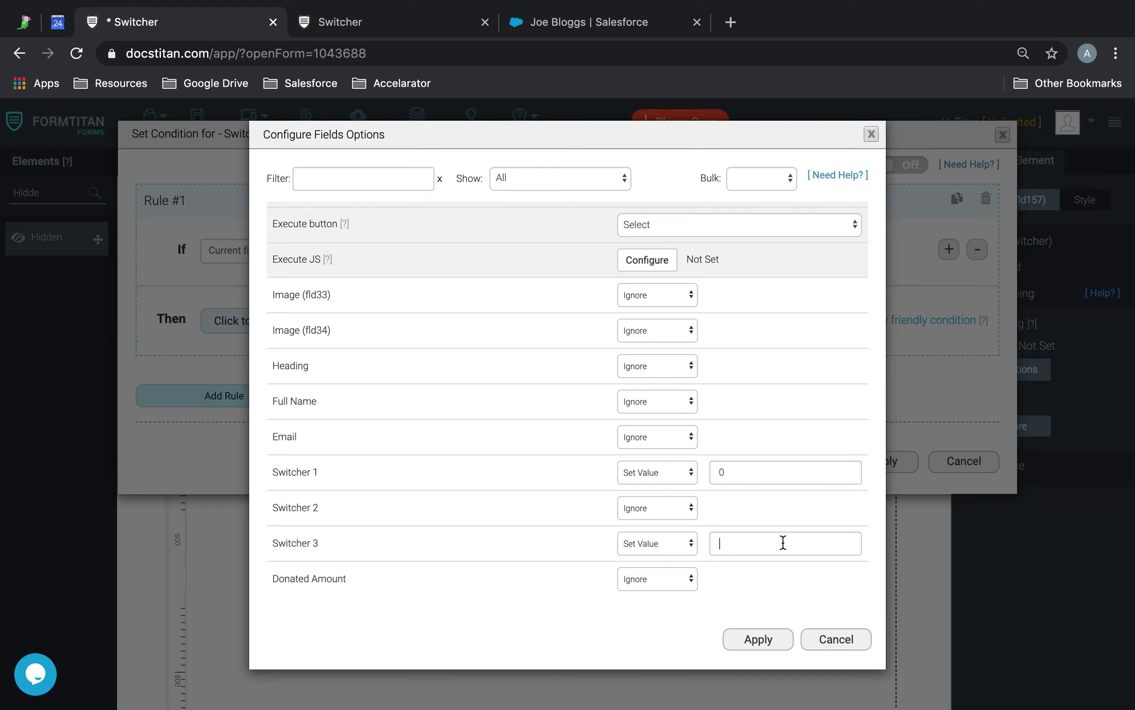
Have the condition set Donated Amount to $20 and apply it to the $20 switch
left_click(670, 579)
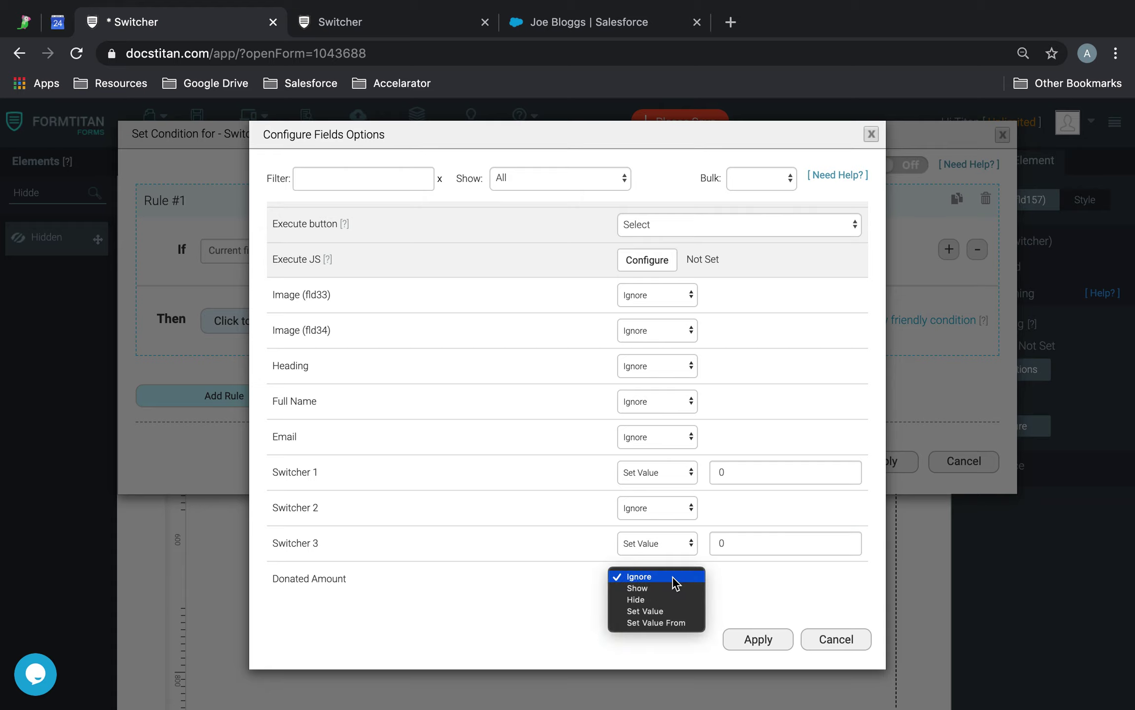
left_click(654, 610)
left_click(778, 577)
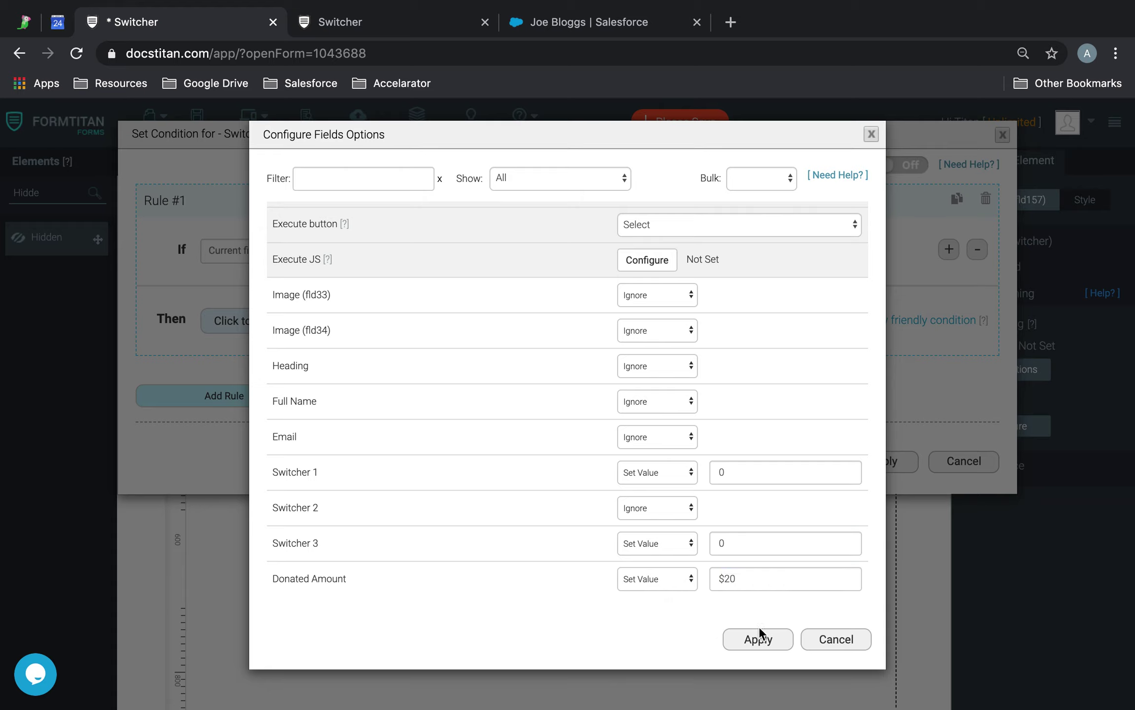
left_click(759, 639)
left_click(886, 465)
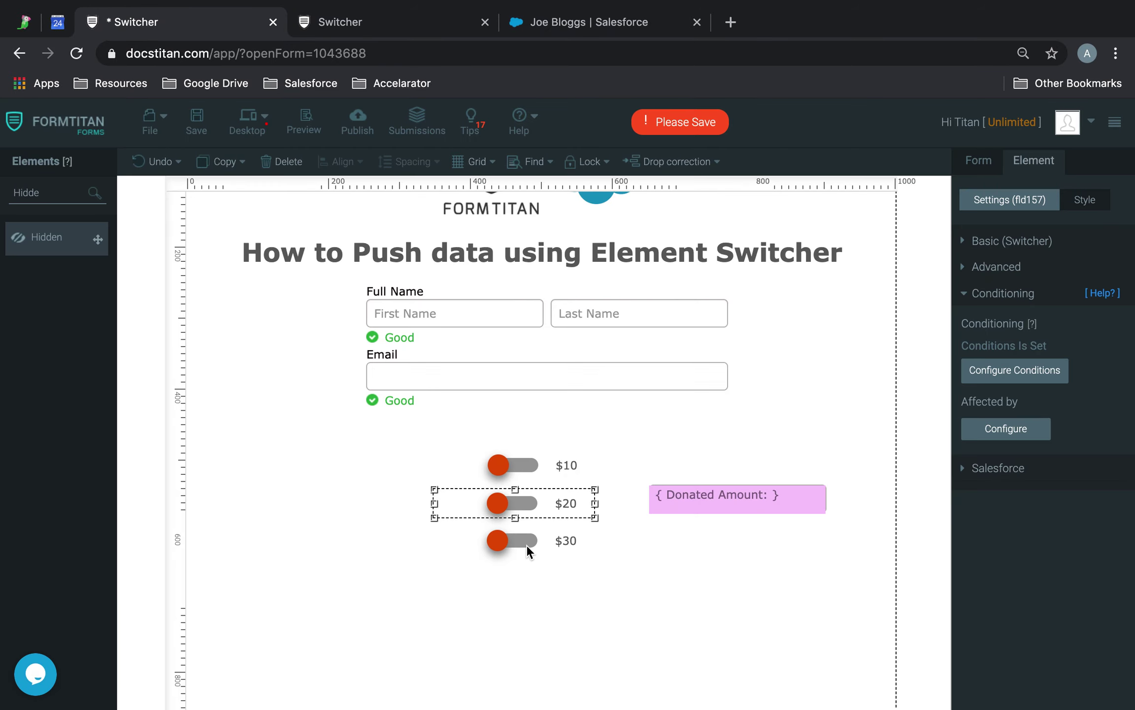
left_click(525, 542)
On the $30 switch, start a condition where the value Equals true
left_click(1002, 569)
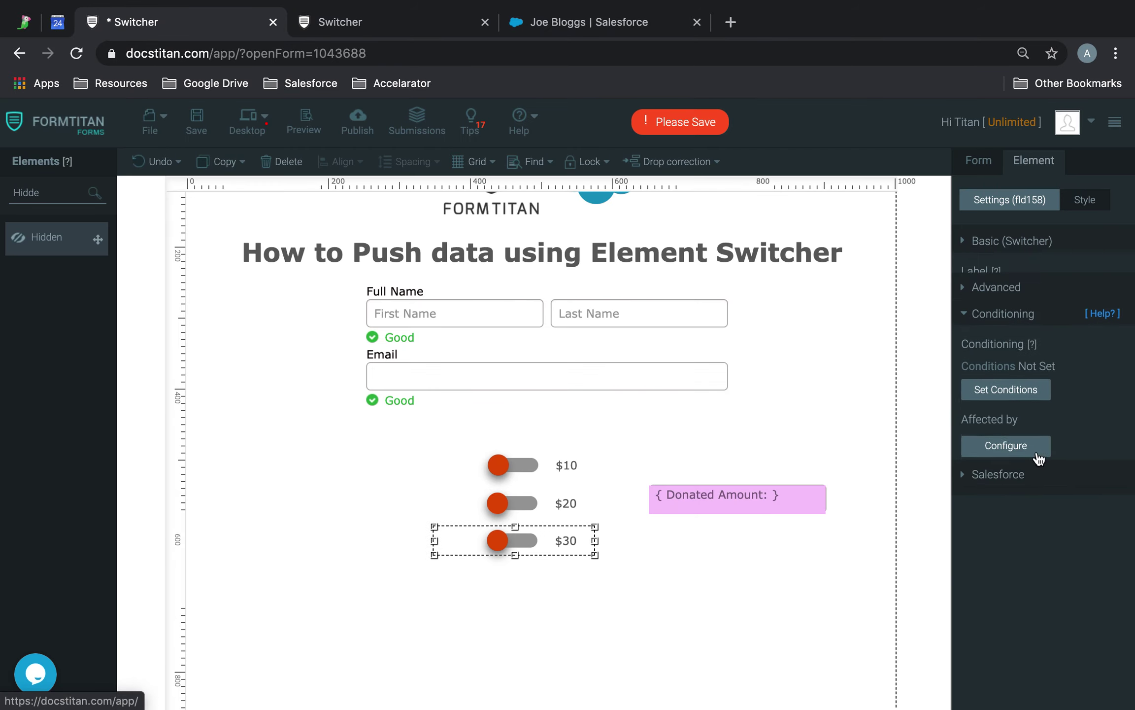
left_click(1047, 374)
left_click(500, 252)
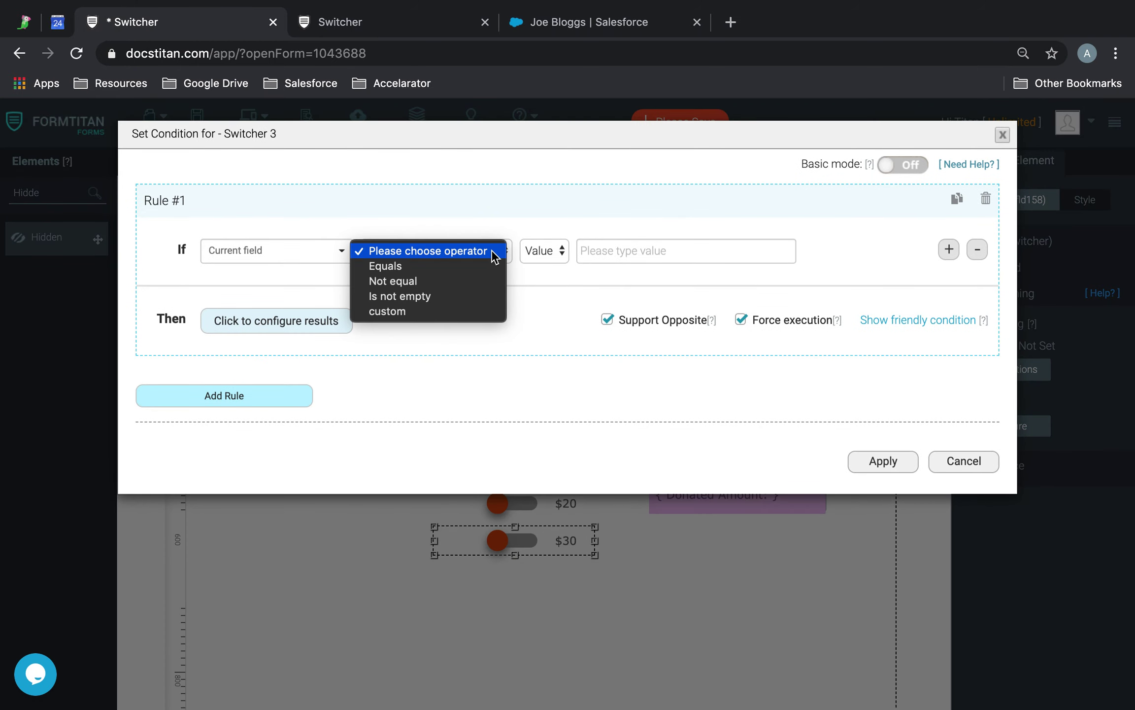
key("Return")
left_click(583, 252)
type("true")
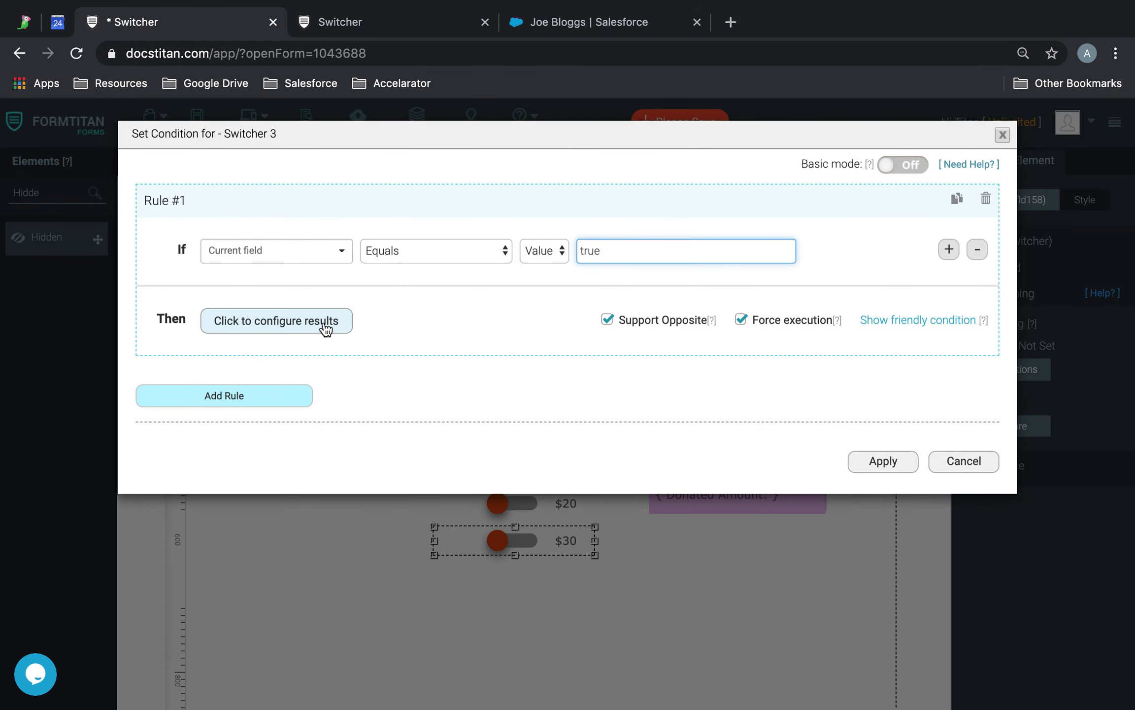
Make the condition set Switcher 1 and Switcher 2 to 0
left_click(325, 325)
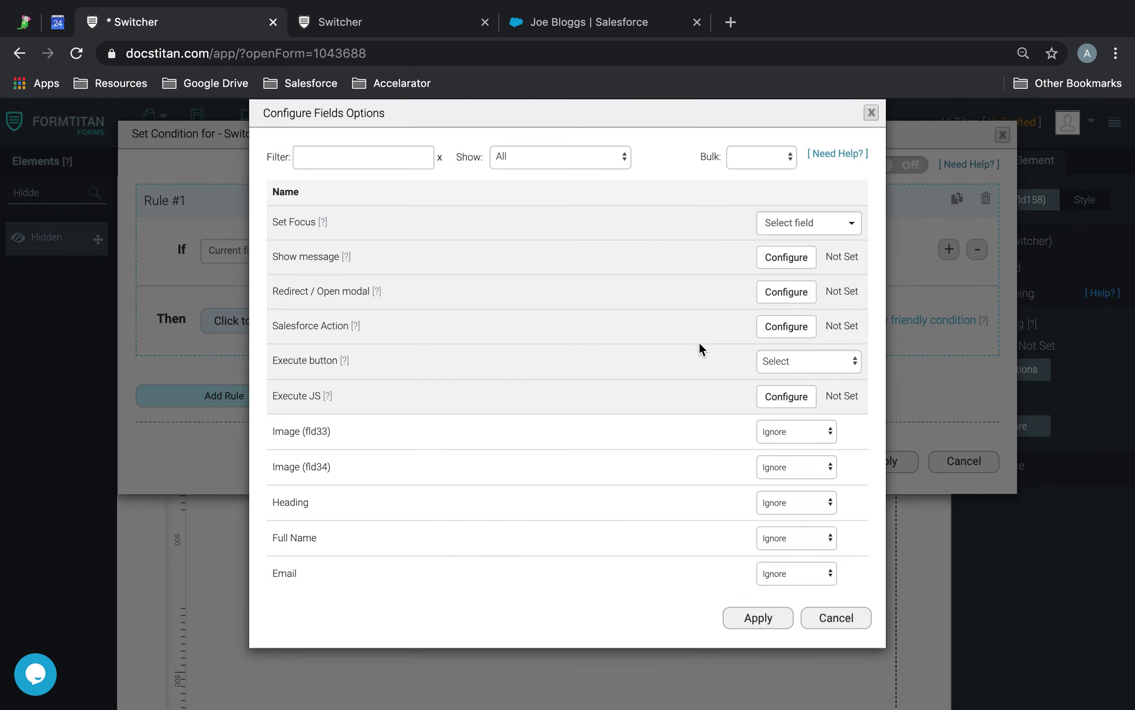
scroll(745, 422, "down", 3)
scroll(745, 422, "down", 1)
left_click(801, 468)
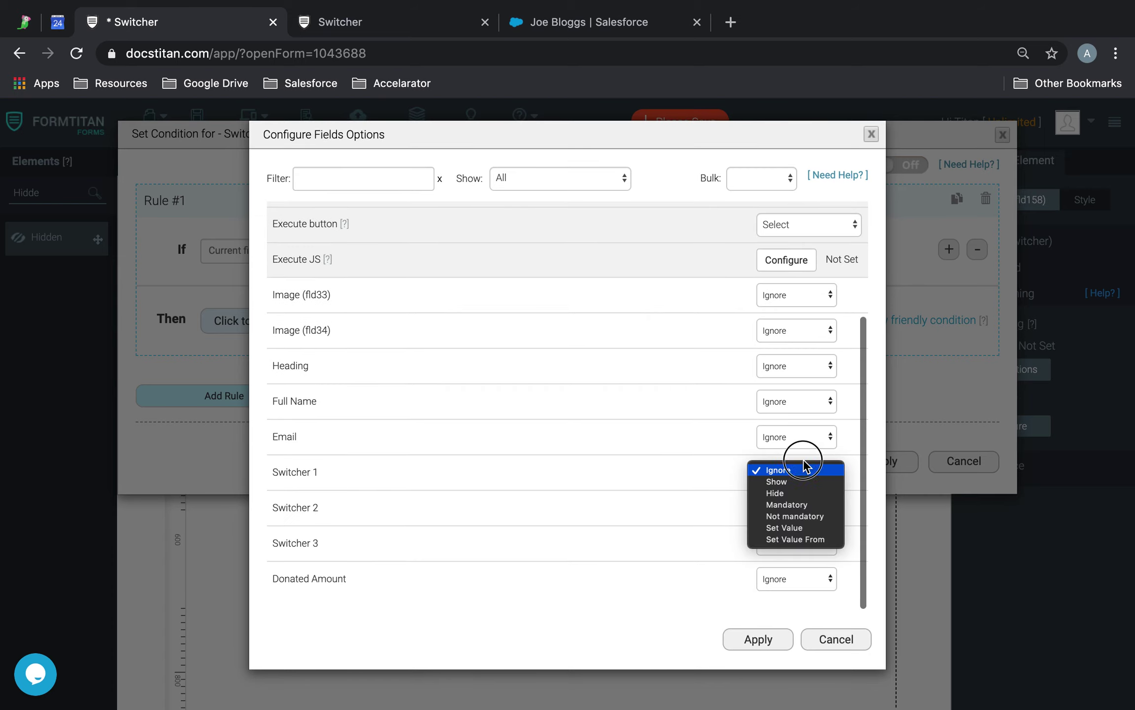
left_click(797, 526)
left_click(833, 471)
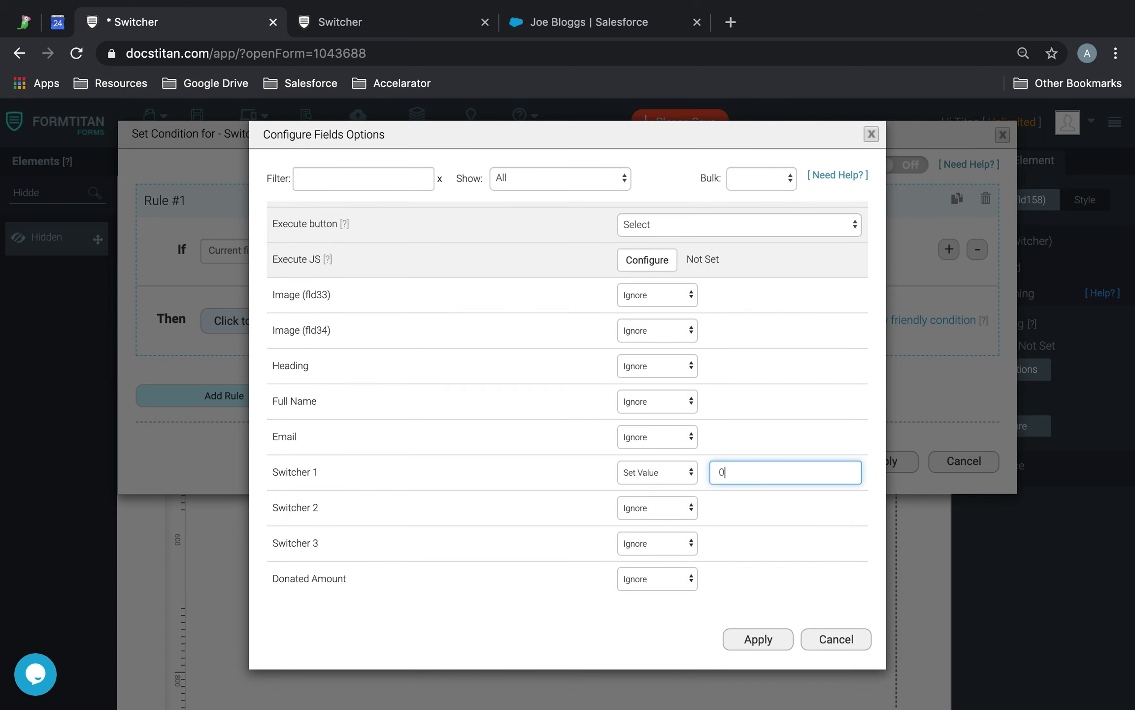
left_click(640, 507)
left_click(641, 555)
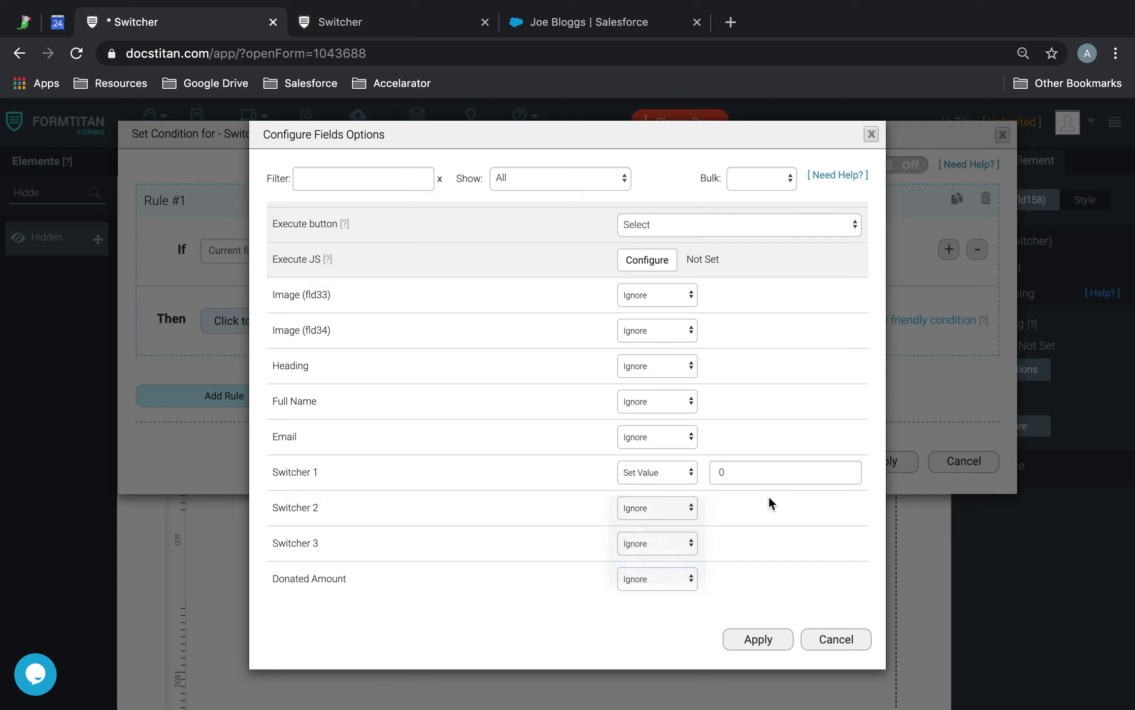
left_click(775, 512)
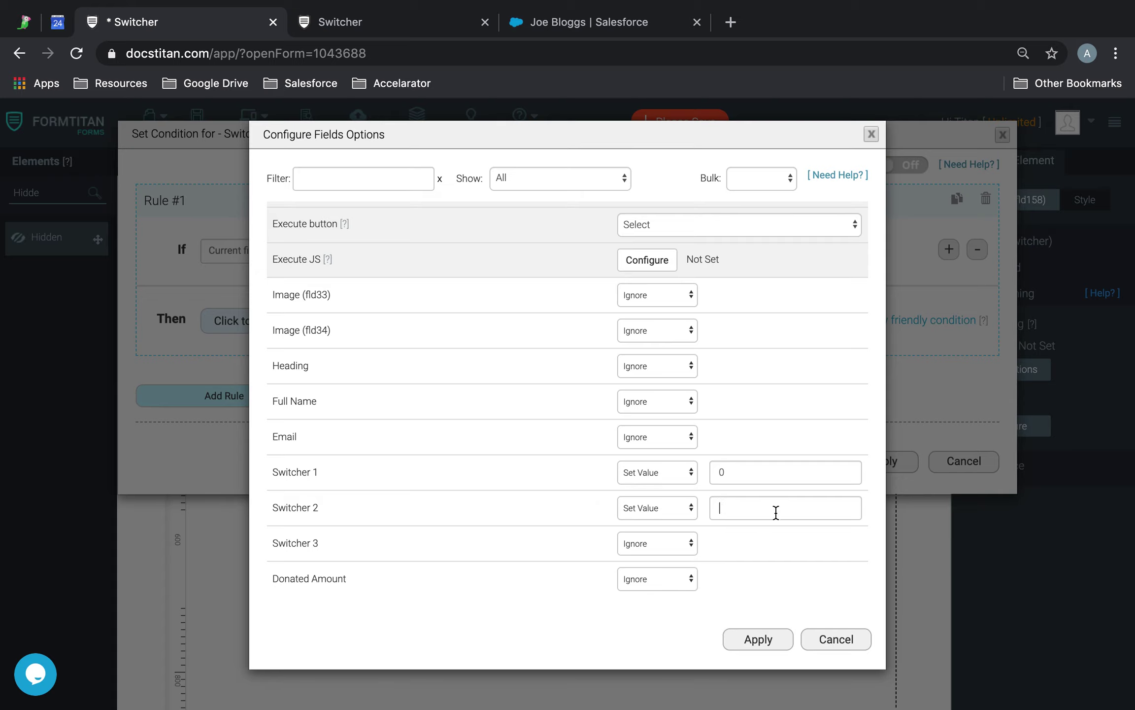
Have the condition set Donated Amount to $30 and apply it to the $30 switch
left_click(673, 583)
left_click(655, 611)
left_click(766, 575)
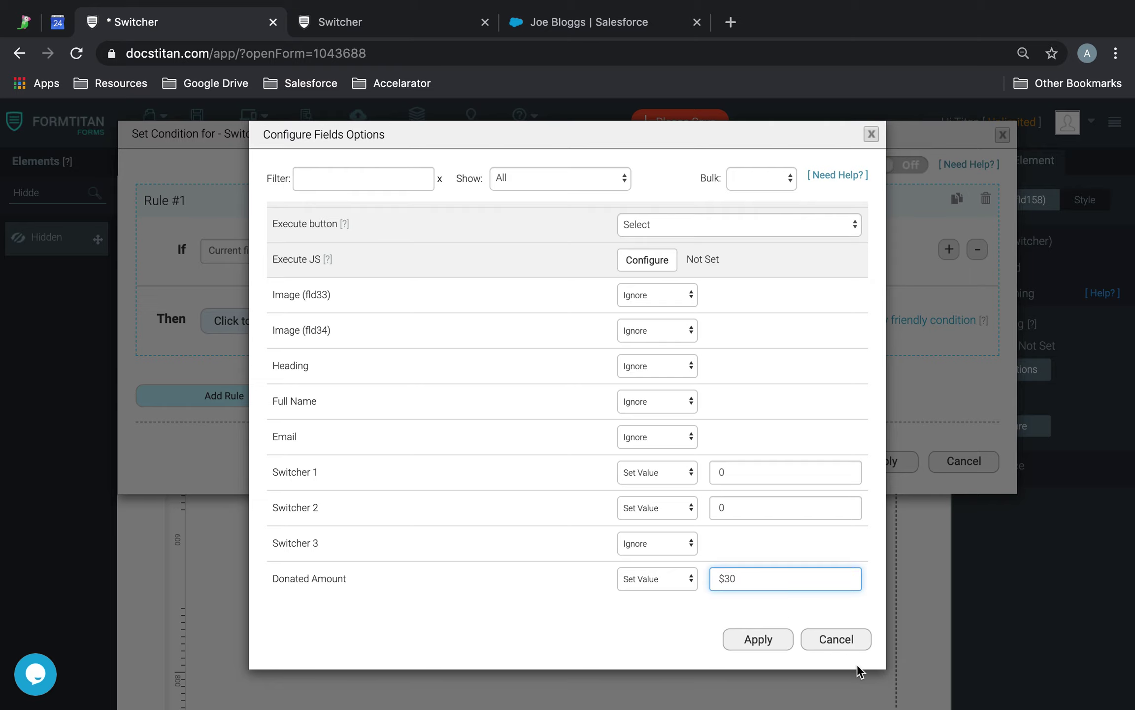
left_click(761, 640)
left_click(881, 461)
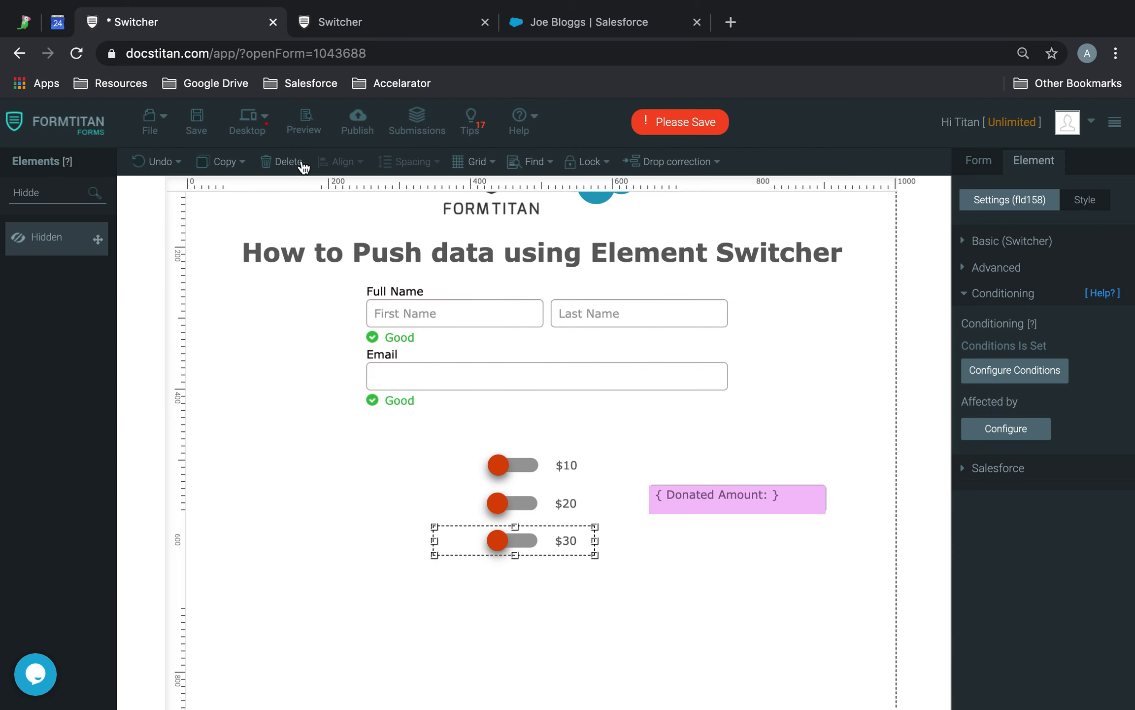
Save the form, expand Debug Mode in the Form settings, and open the live preview
left_click(196, 122)
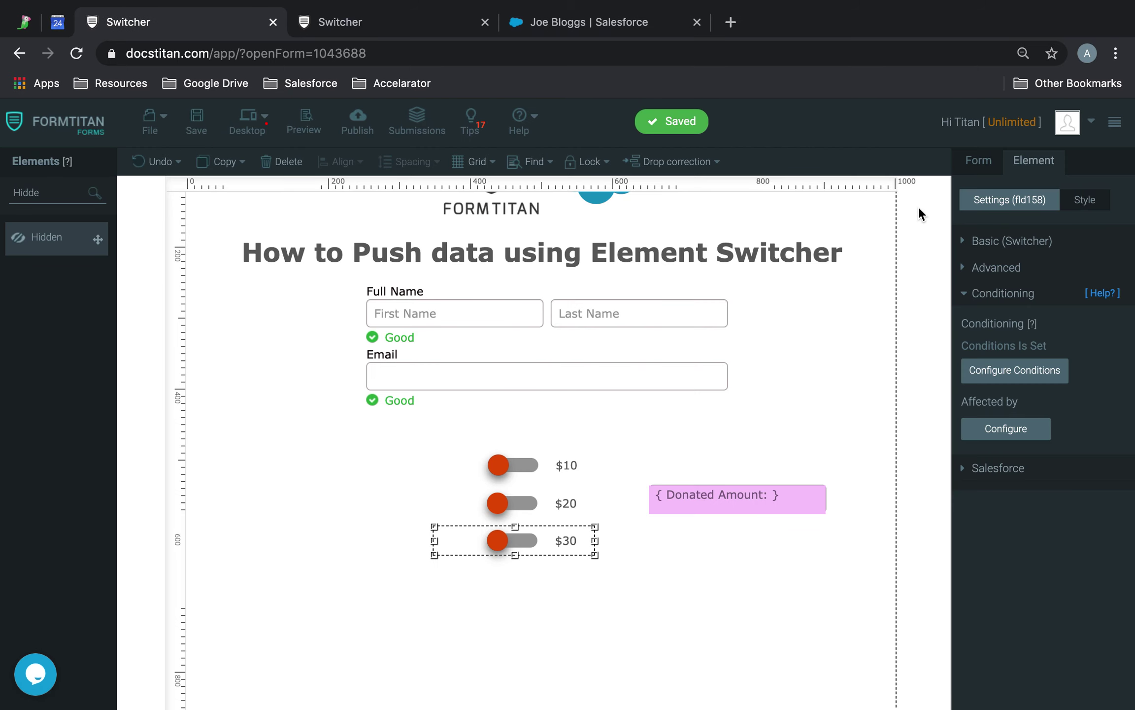
left_click(978, 161)
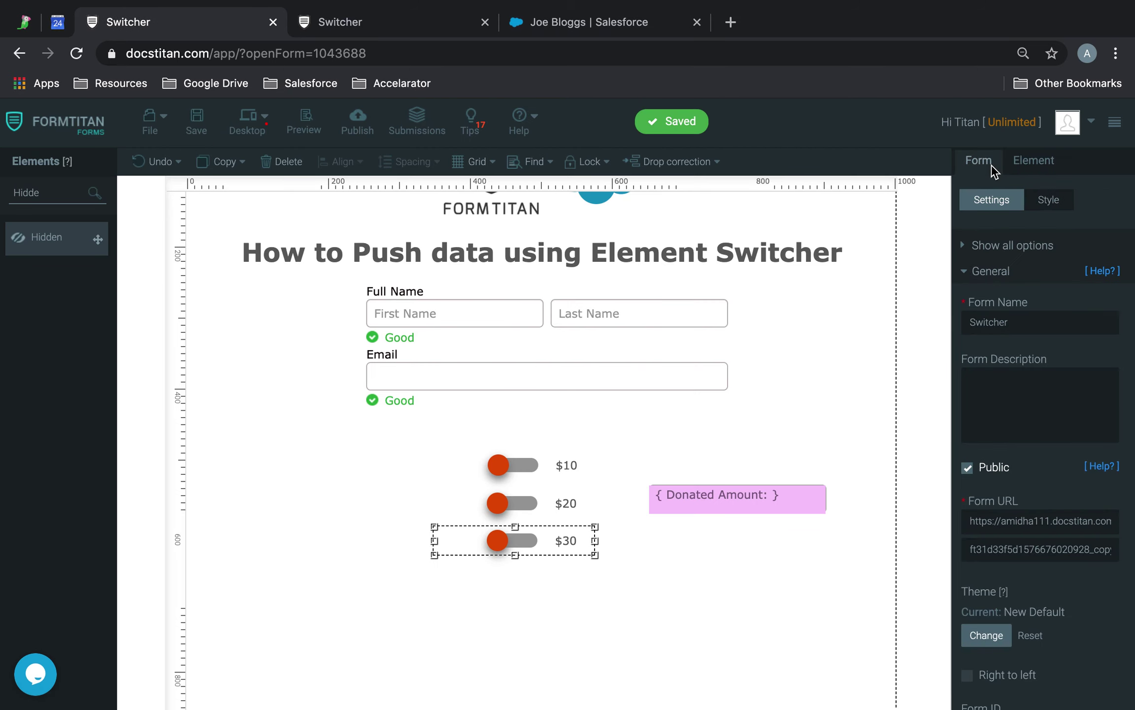
left_click(1005, 282)
left_click(1018, 437)
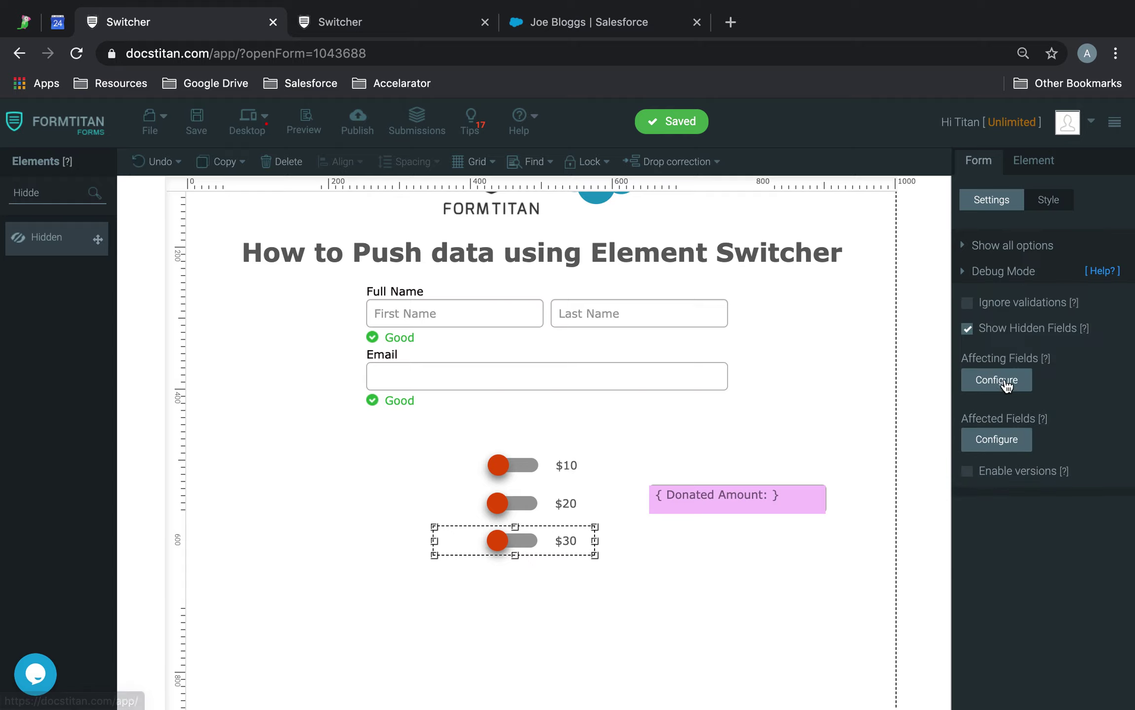
left_click(196, 124)
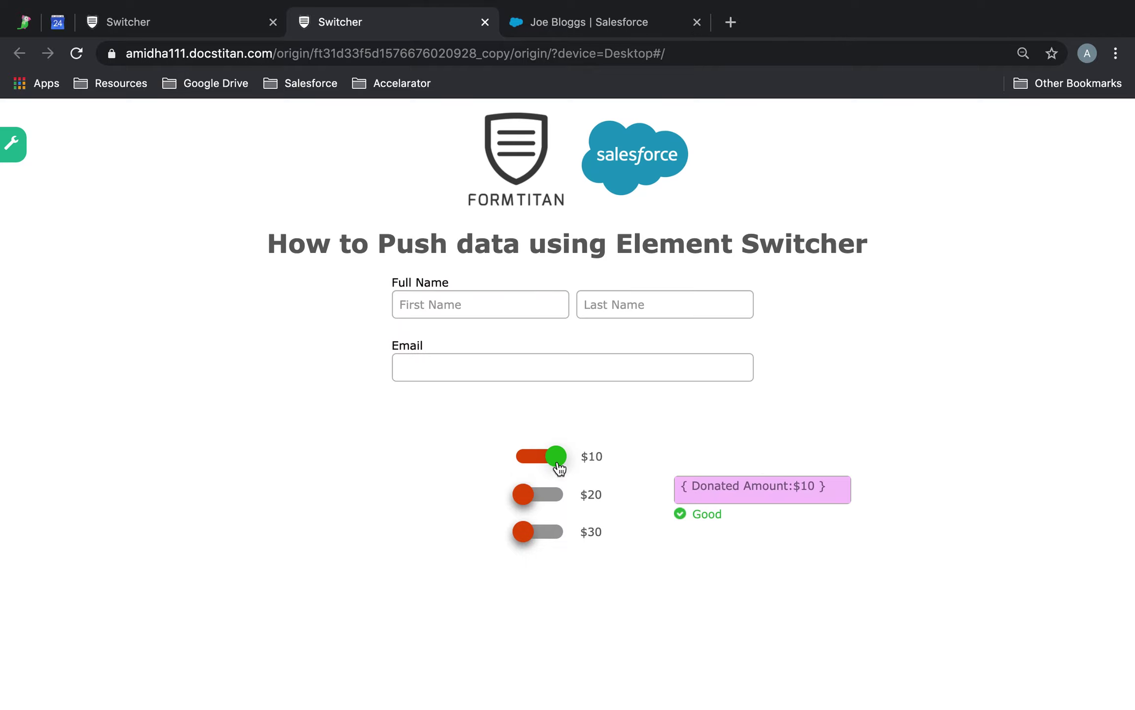
In the preview, toggle among the $10, $20 and $30 switchers, checking Donated Amount updates
left_click(538, 495)
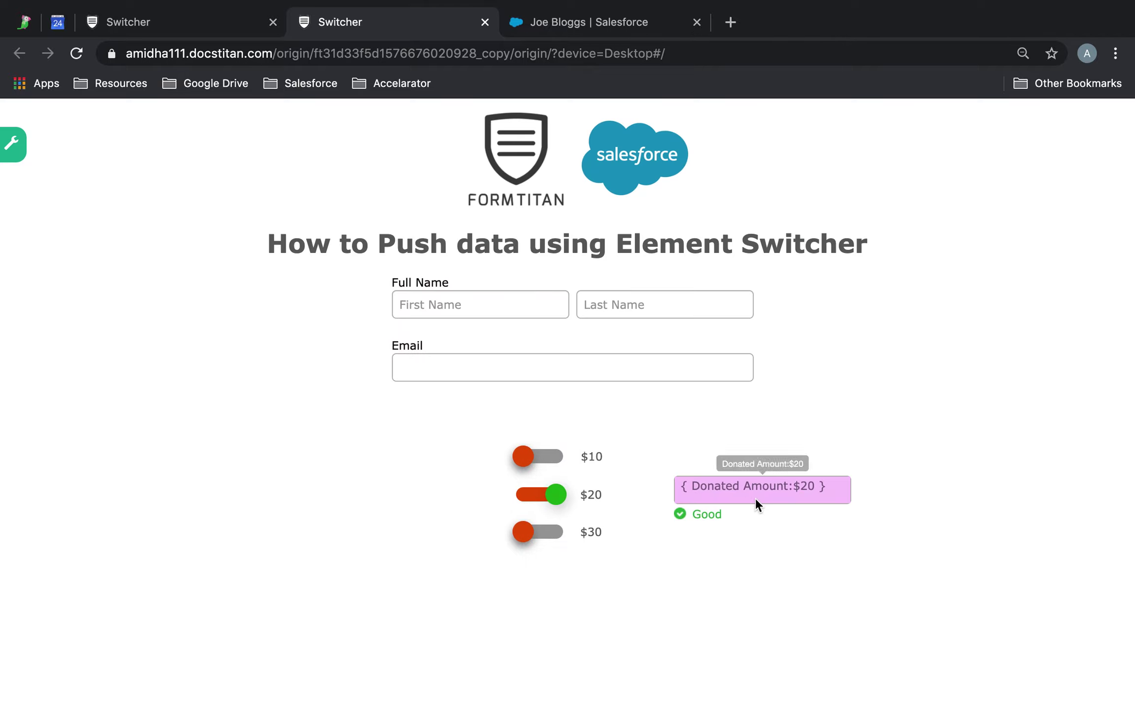
left_click(551, 542)
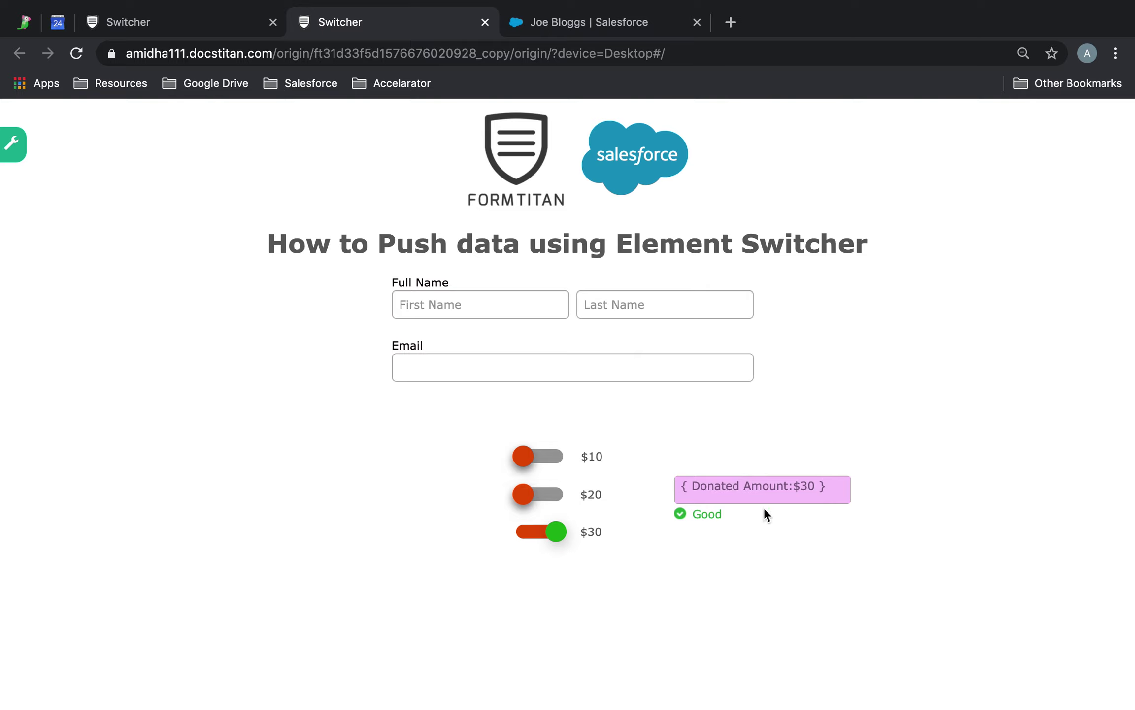
left_click(546, 500)
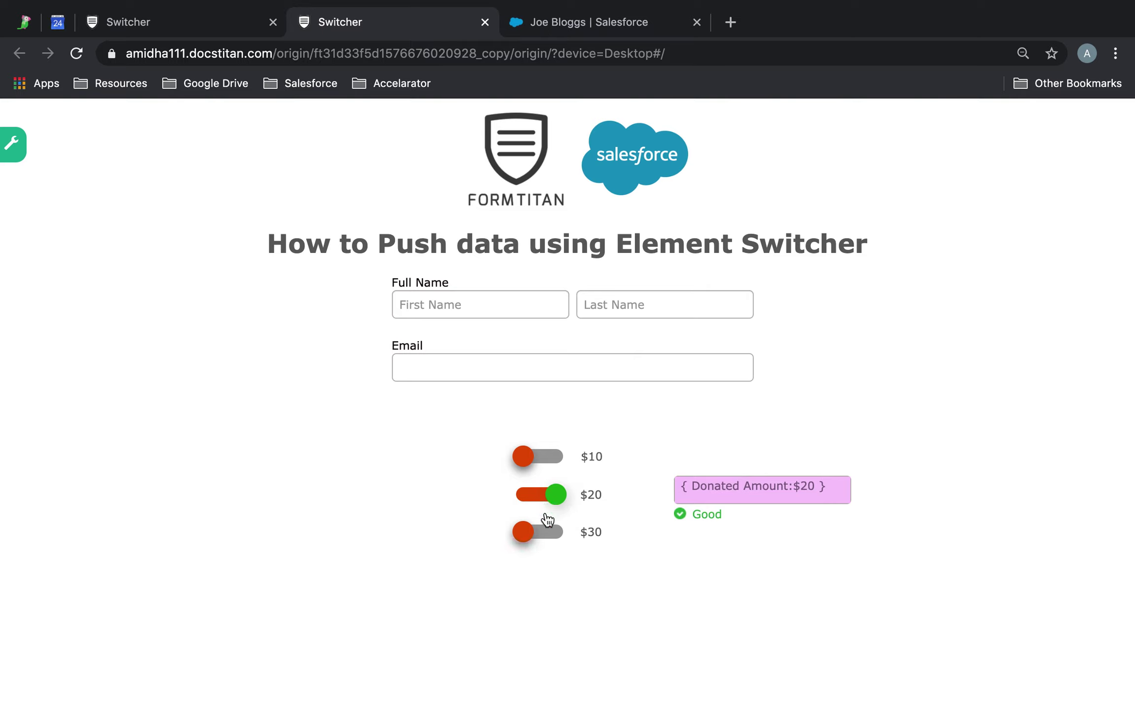
left_click(546, 451)
left_click(547, 498)
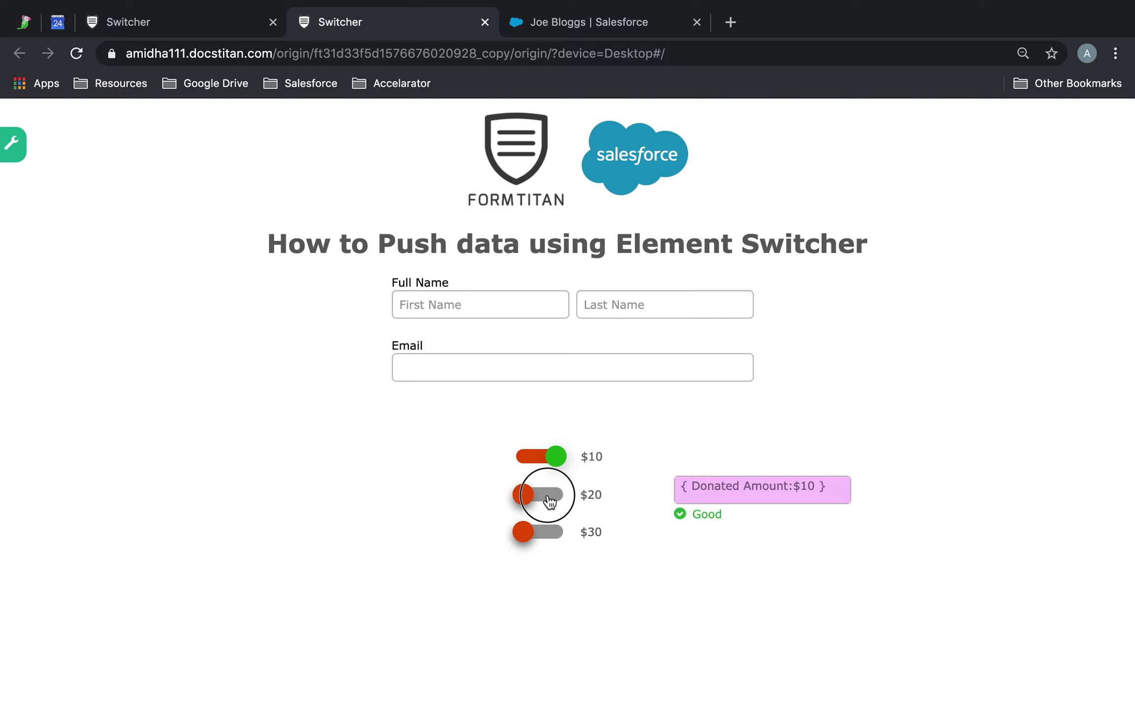
left_click(540, 539)
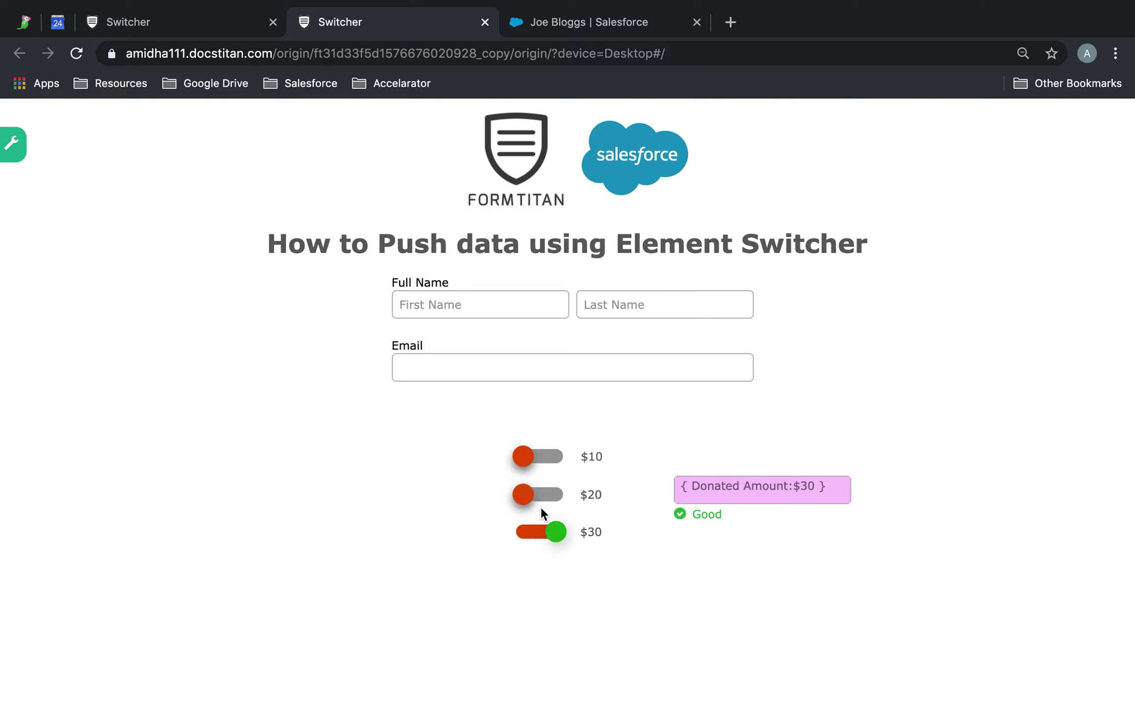
left_click(541, 500)
left_click(545, 463)
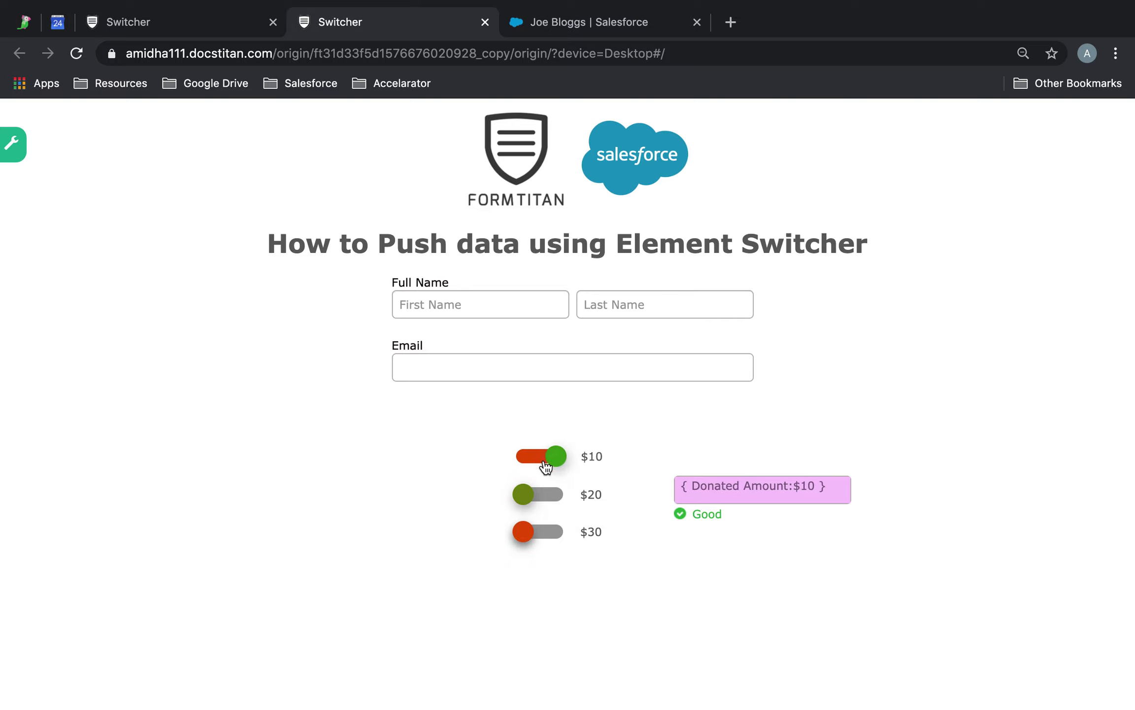
left_click(552, 502)
left_click(550, 532)
left_click(559, 497)
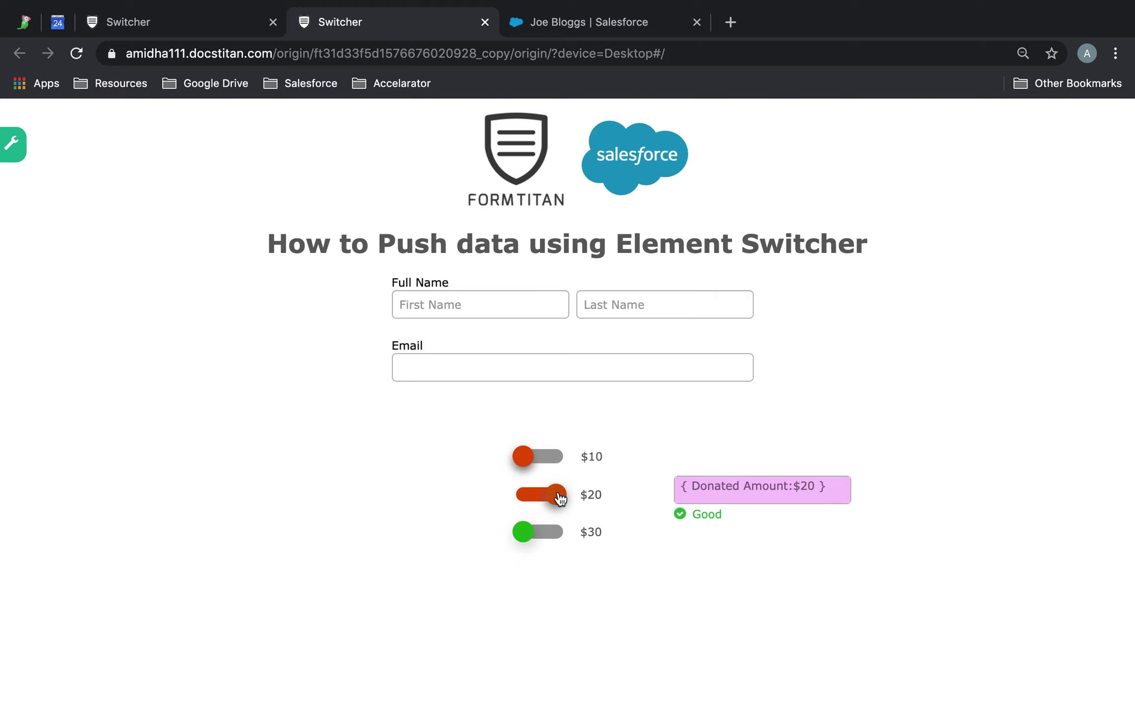
left_click(556, 456)
left_click(554, 495)
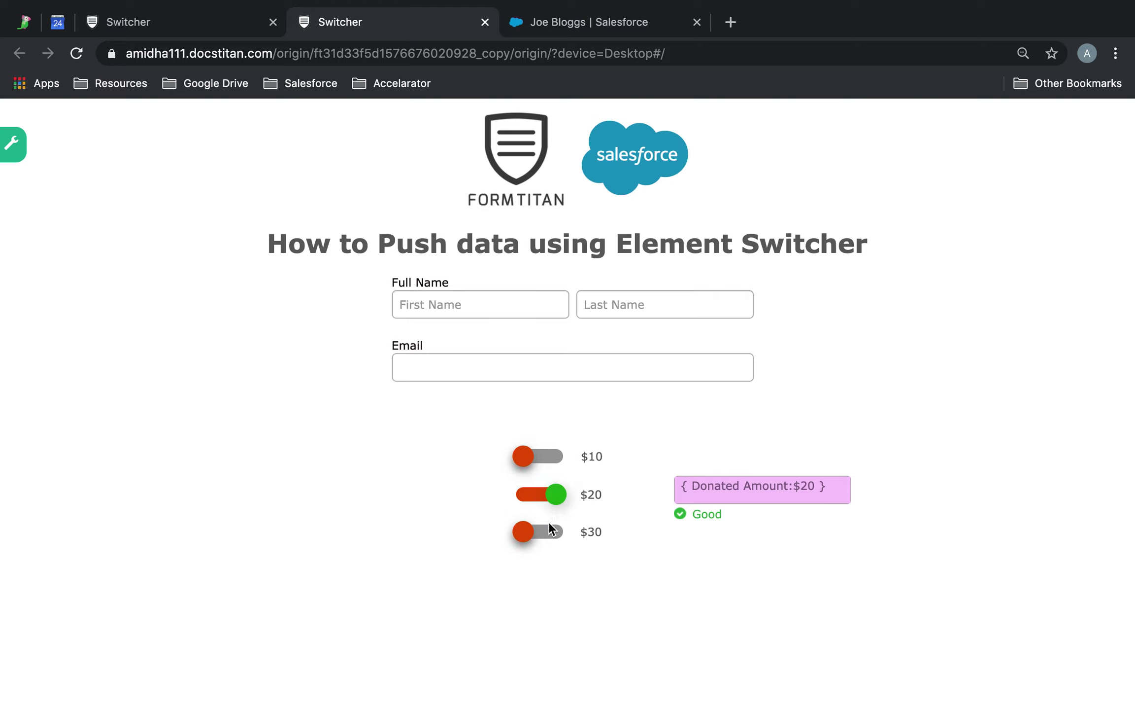
left_click(548, 529)
left_click(544, 495)
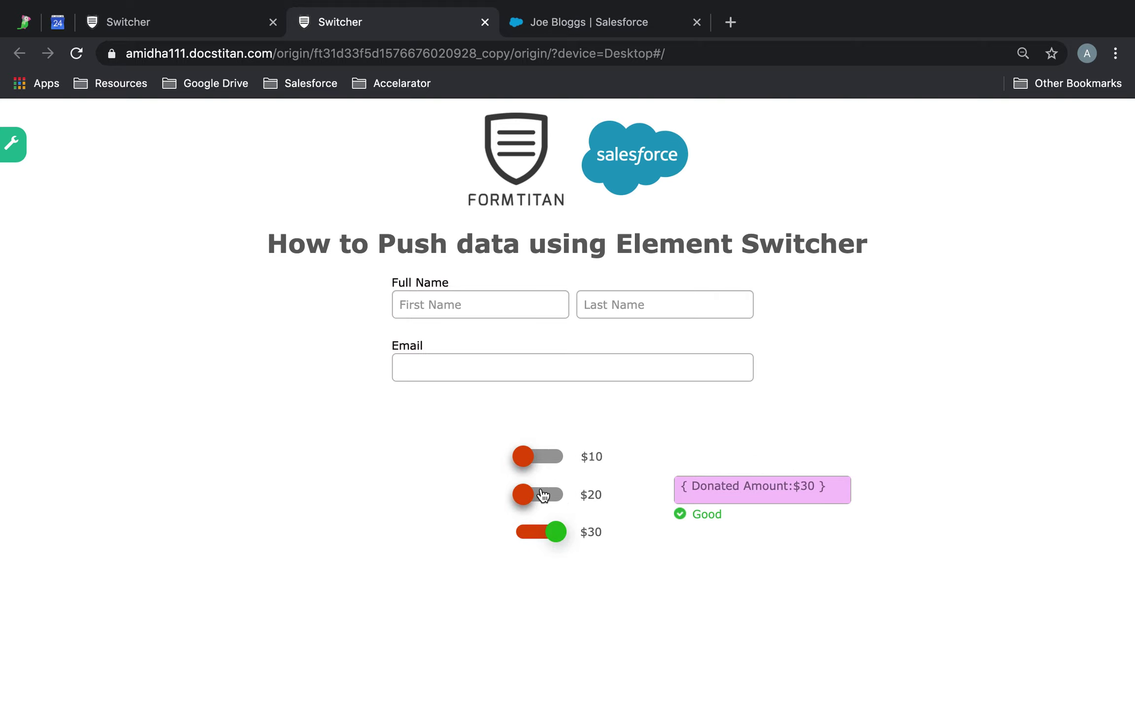
left_click(556, 465)
Back in the editor, add a Button below the three toggles with Button Type submit
left_click(173, 22)
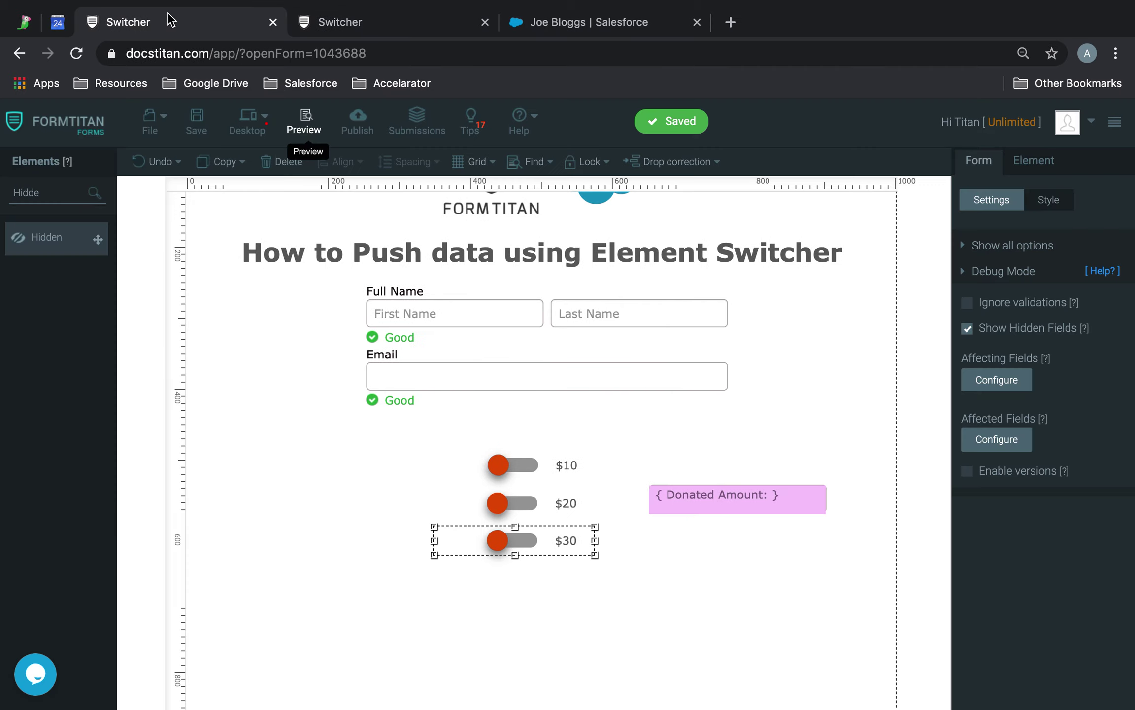
left_click(649, 575)
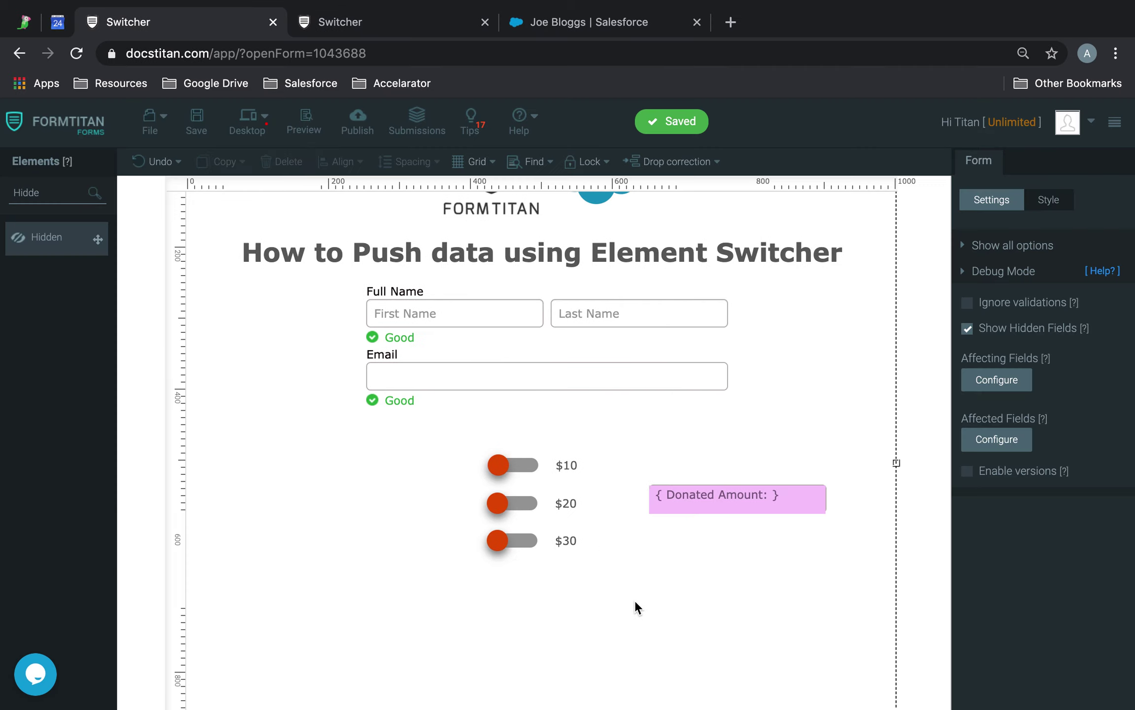
left_click_drag(632, 604, 529, 420)
scroll(542, 444, "up", 3)
double_click(28, 192)
type("sub")
left_click_drag(30, 248, 479, 645)
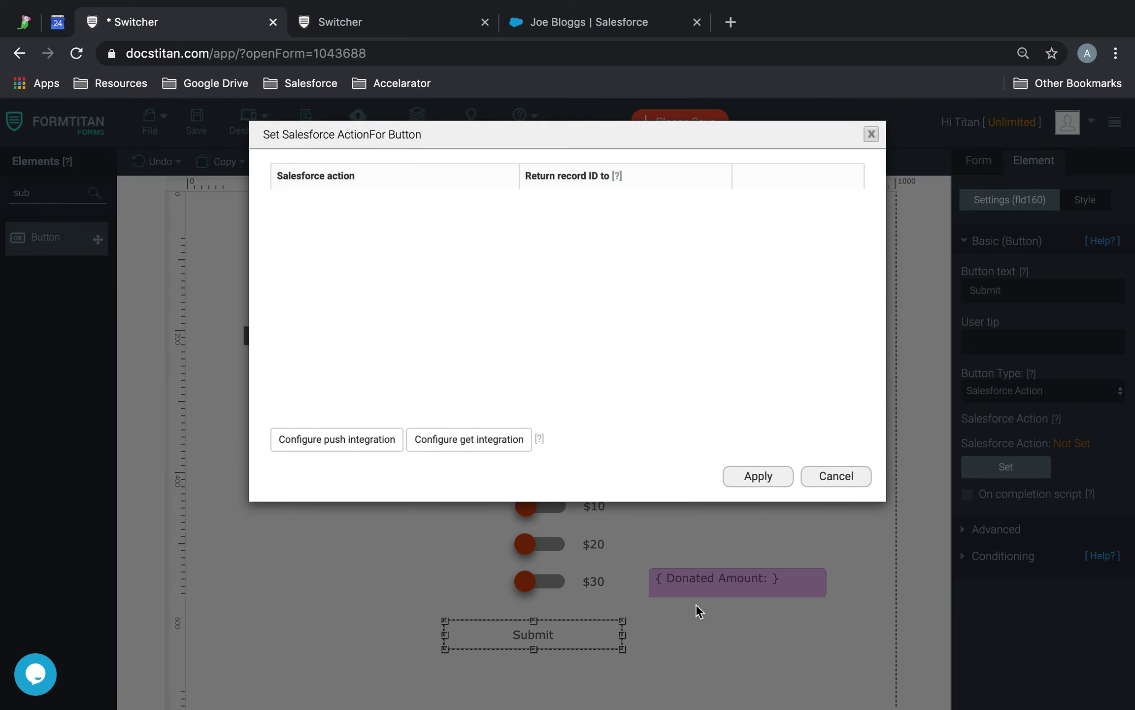
left_click(860, 488)
left_click(1039, 390)
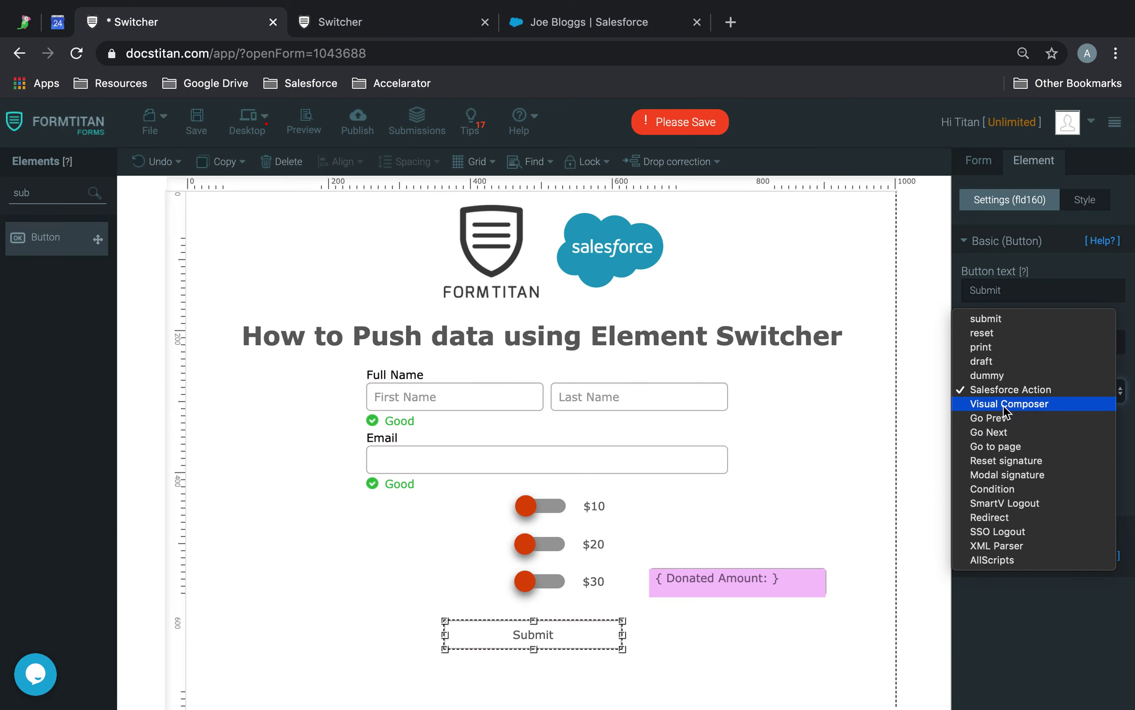
left_click(992, 321)
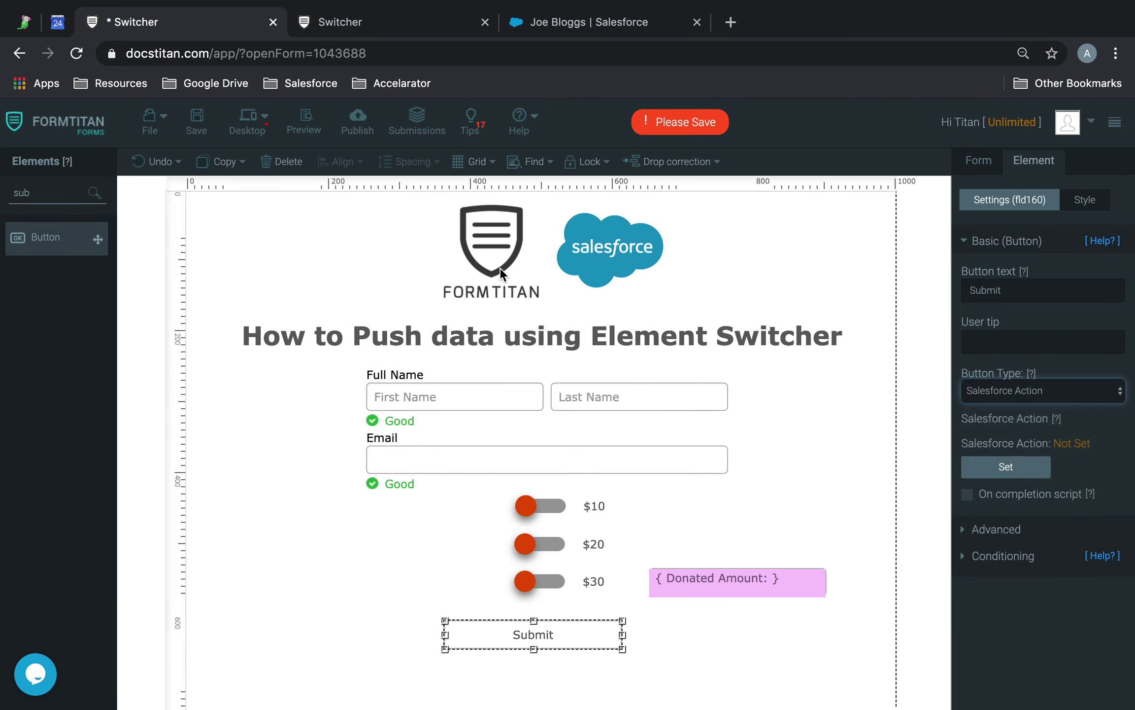
Save, then move the Donated Amount field up beside the Salesforce logo
left_click(195, 118)
left_click(540, 581)
left_click(774, 580)
left_click_drag(773, 581, 812, 227)
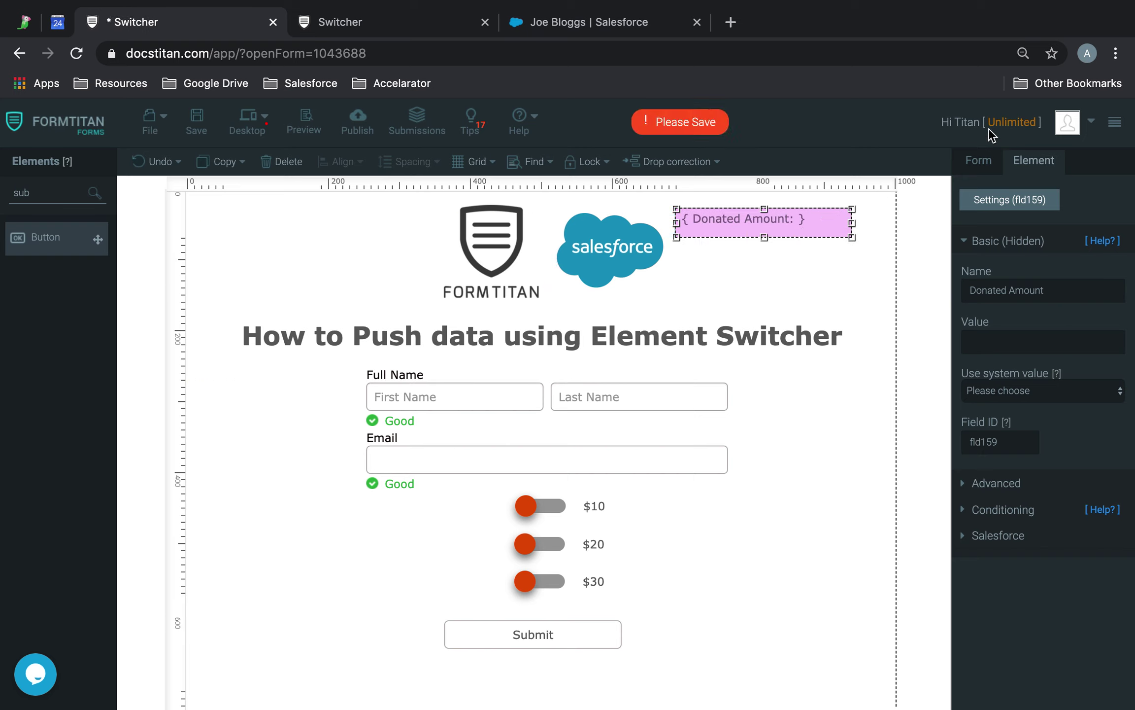
left_click(978, 162)
left_click(998, 276)
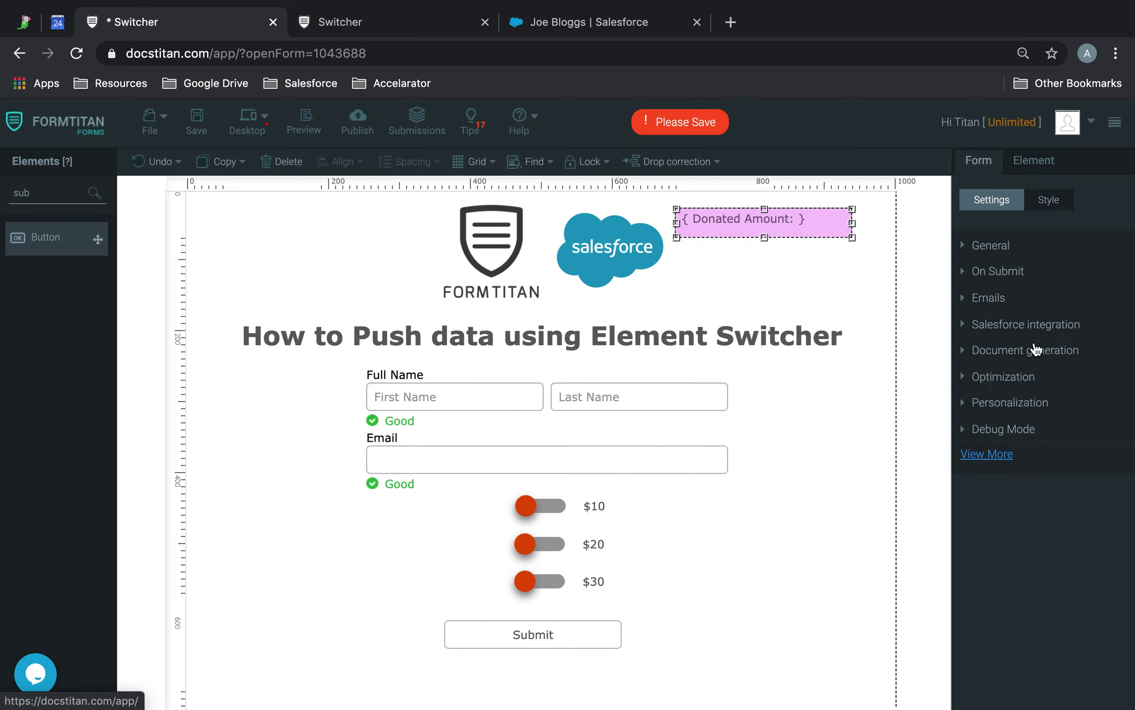
Add a Push to Salesforce on the Contact object, commented 'Switcher Push', and expand Map fields
left_click(1030, 329)
left_click(1013, 360)
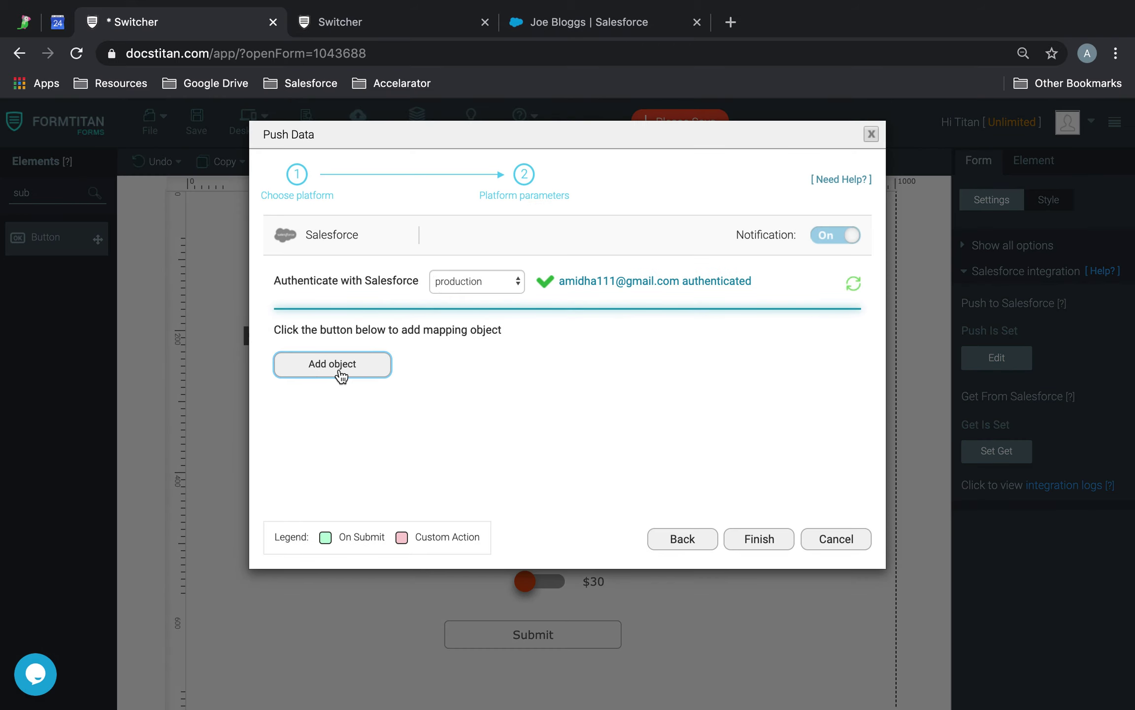
left_click(341, 375)
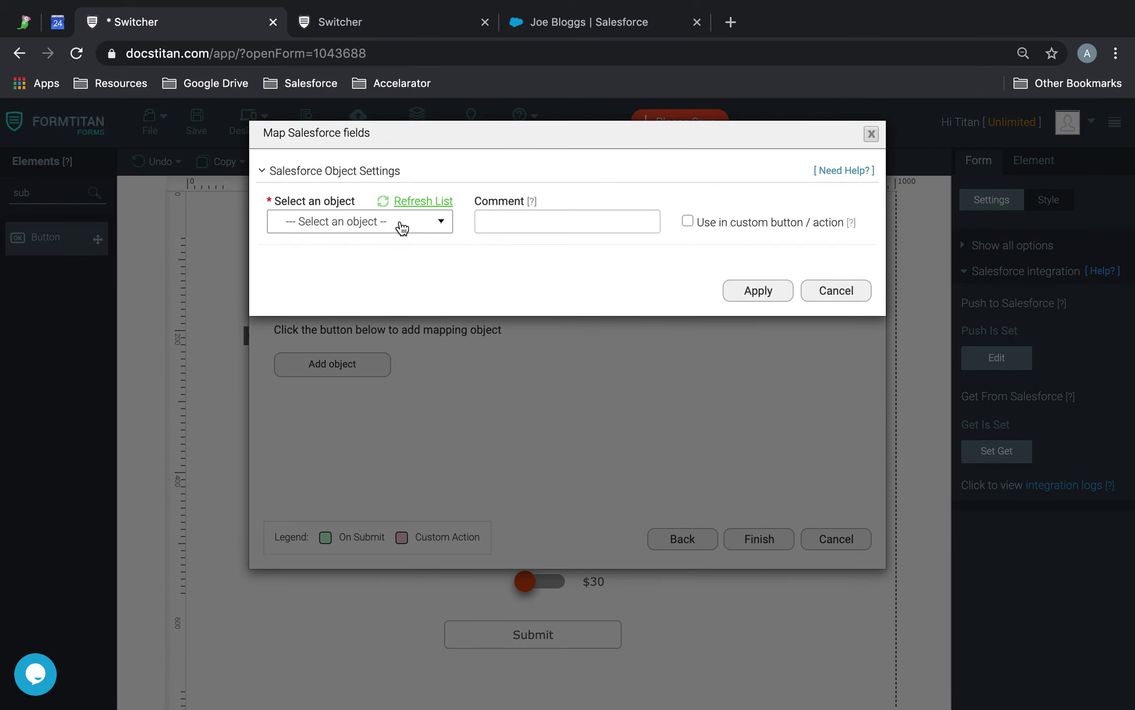
left_click(397, 222)
type("cont")
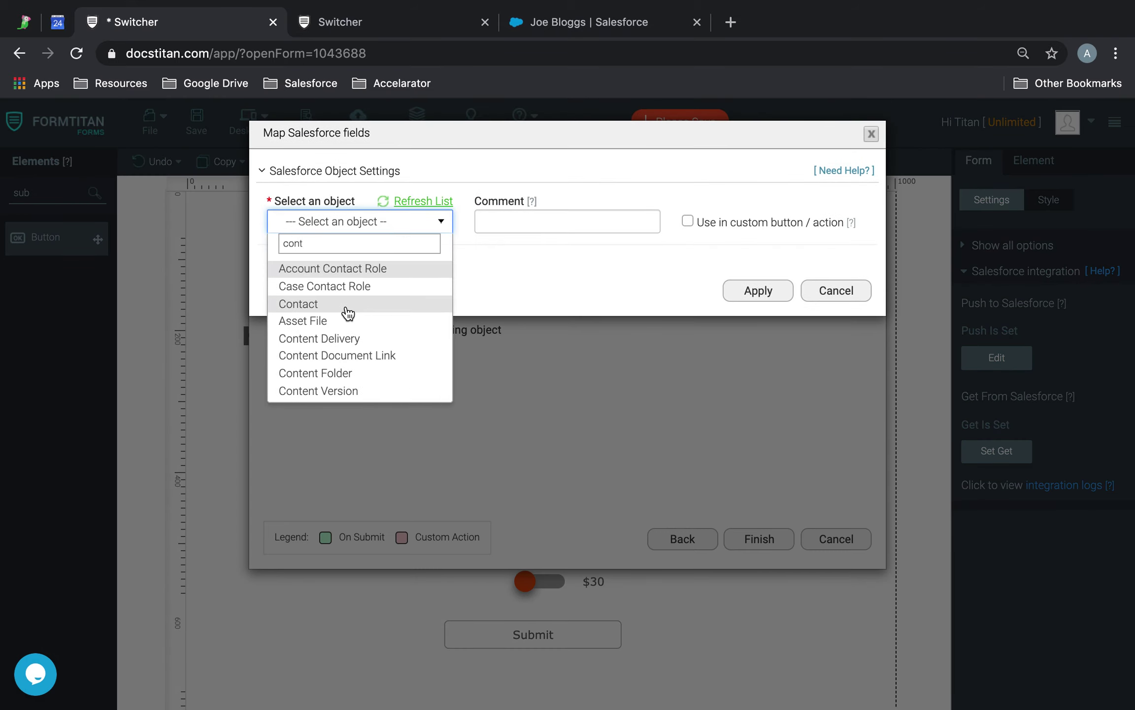
left_click(420, 320)
left_click(517, 221)
type("Swit")
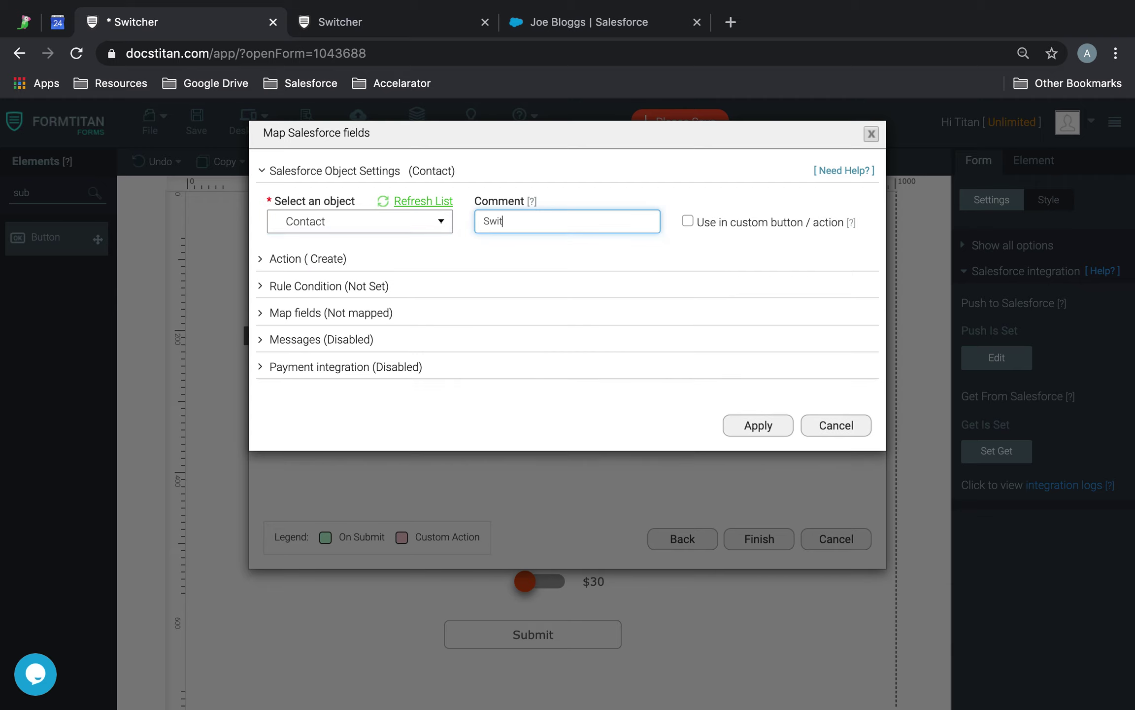
type("cher Push")
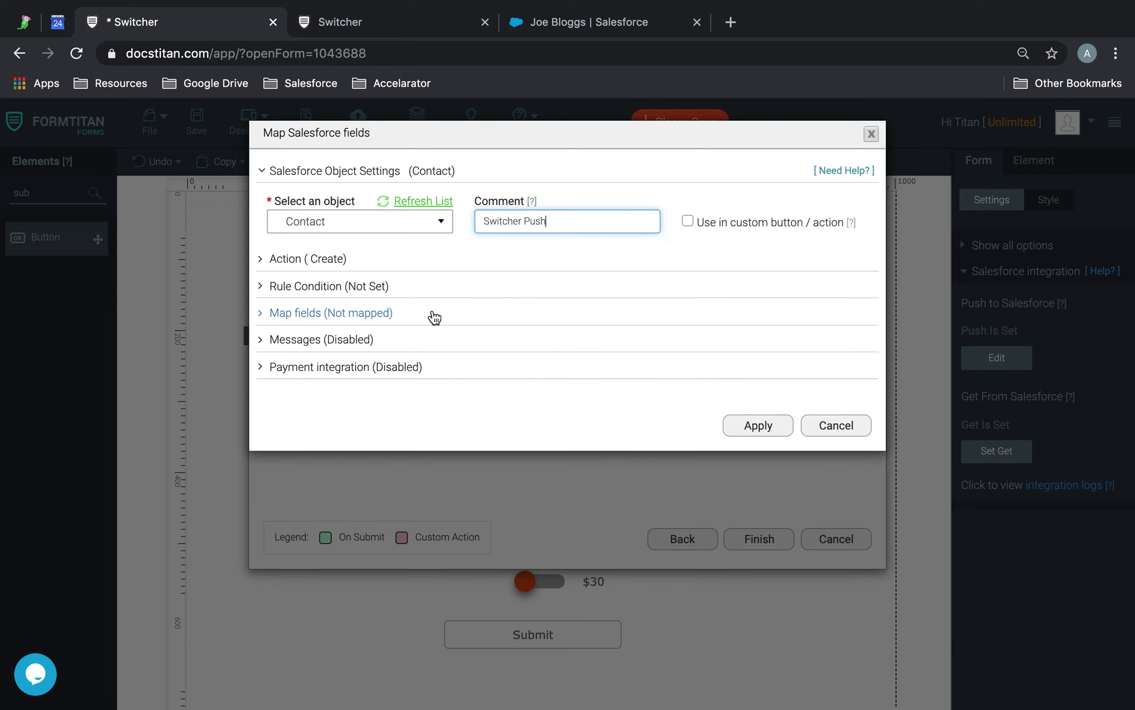
left_click(370, 315)
Map Contact Last Name and First Name to Full Name.Last Name and Full Name.First Name
left_click(337, 386)
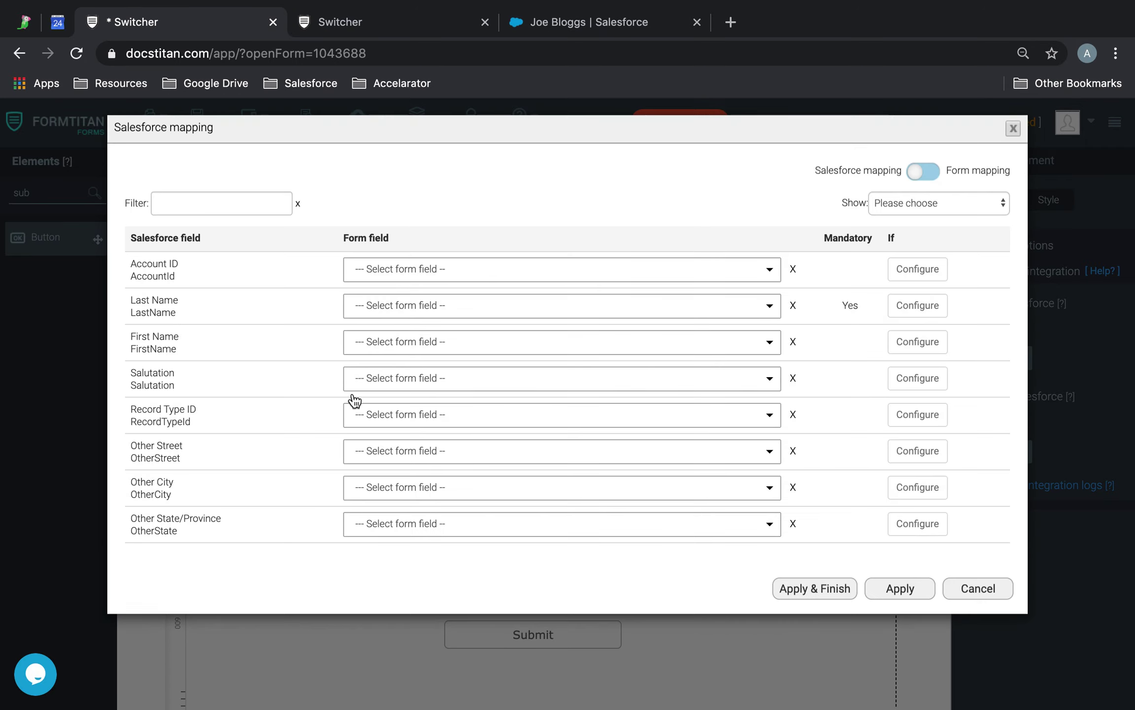
left_click(410, 311)
type("las")
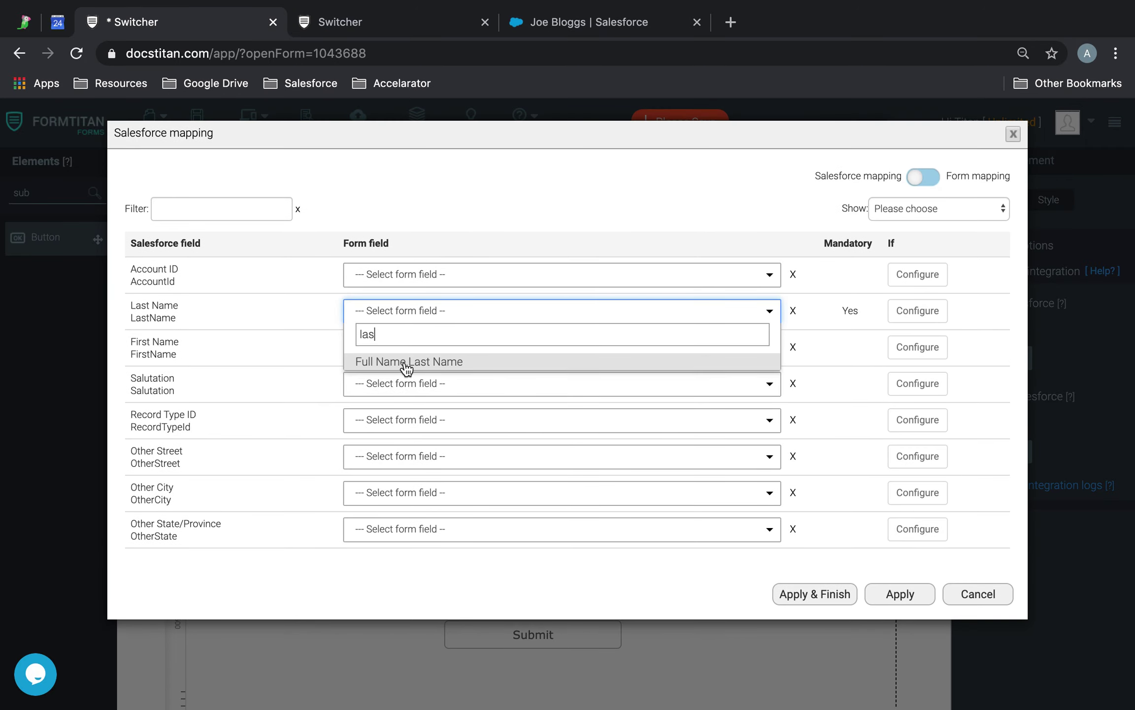
left_click(407, 364)
left_click(411, 351)
type("fir")
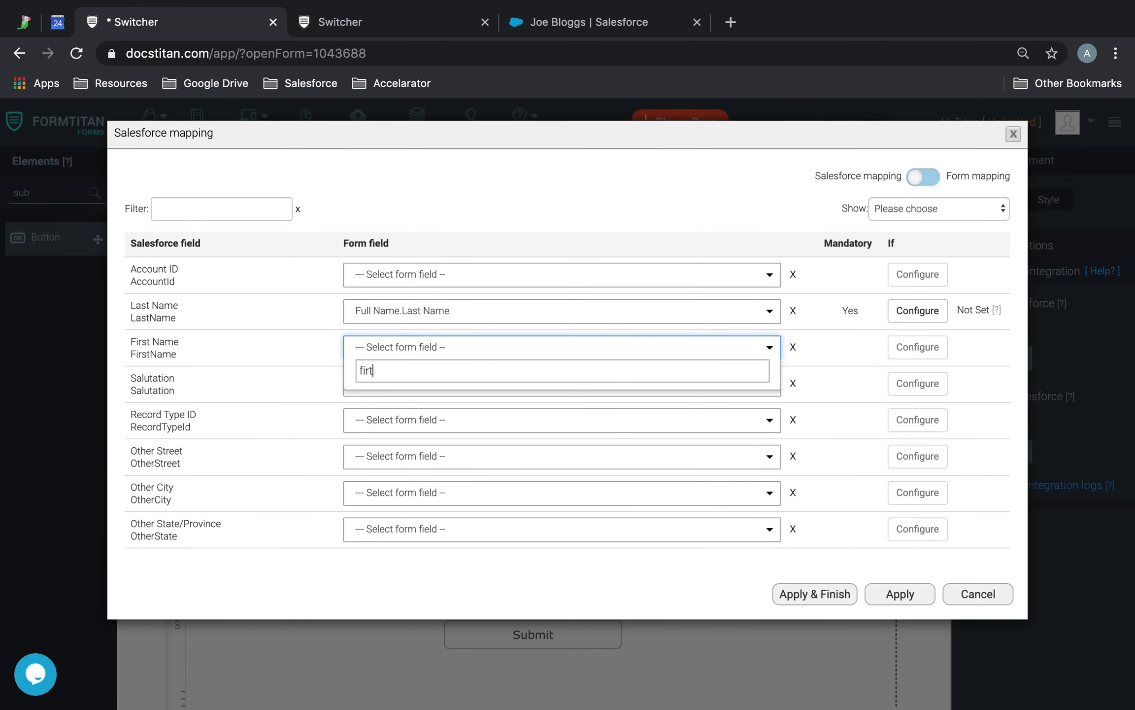
left_click(428, 400)
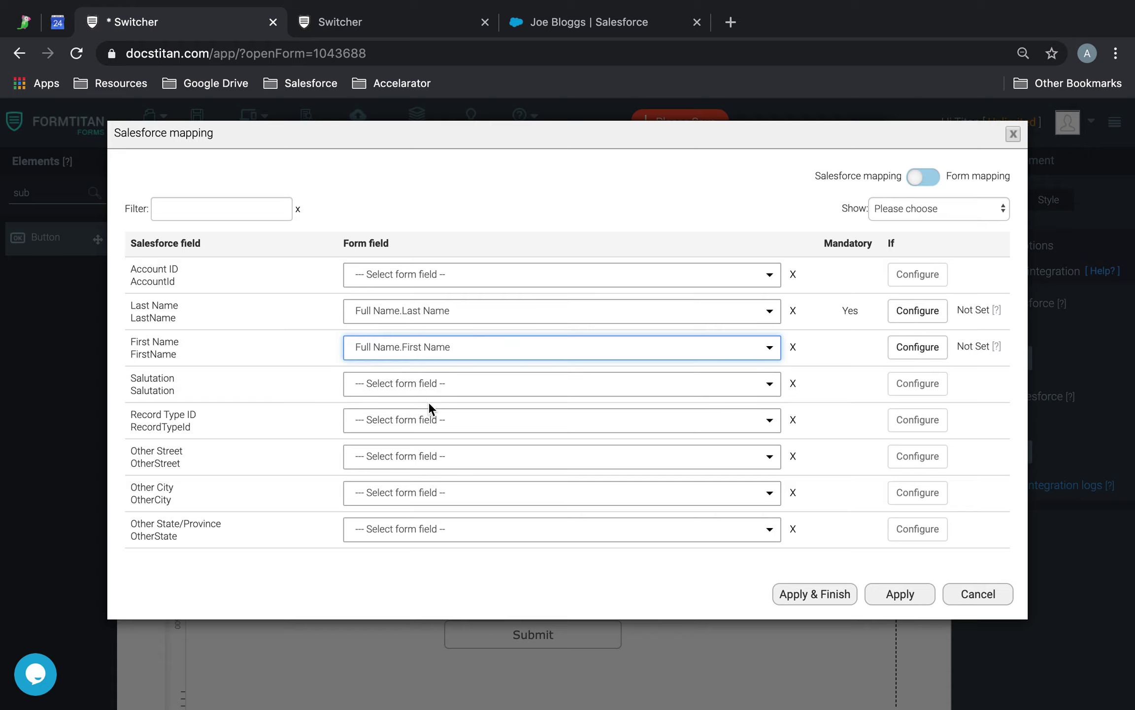
Map Email and Donated Amount to their matching form fields, then Apply & Finish
left_click(245, 215)
type("email")
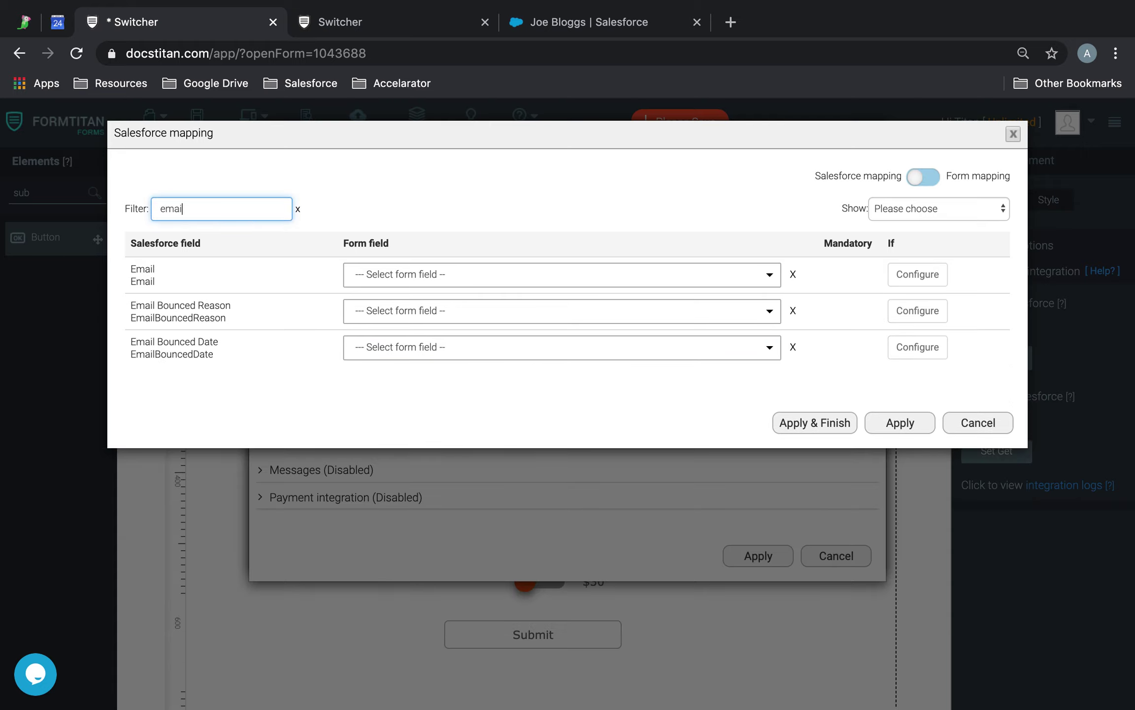
left_click(390, 272)
type("emai")
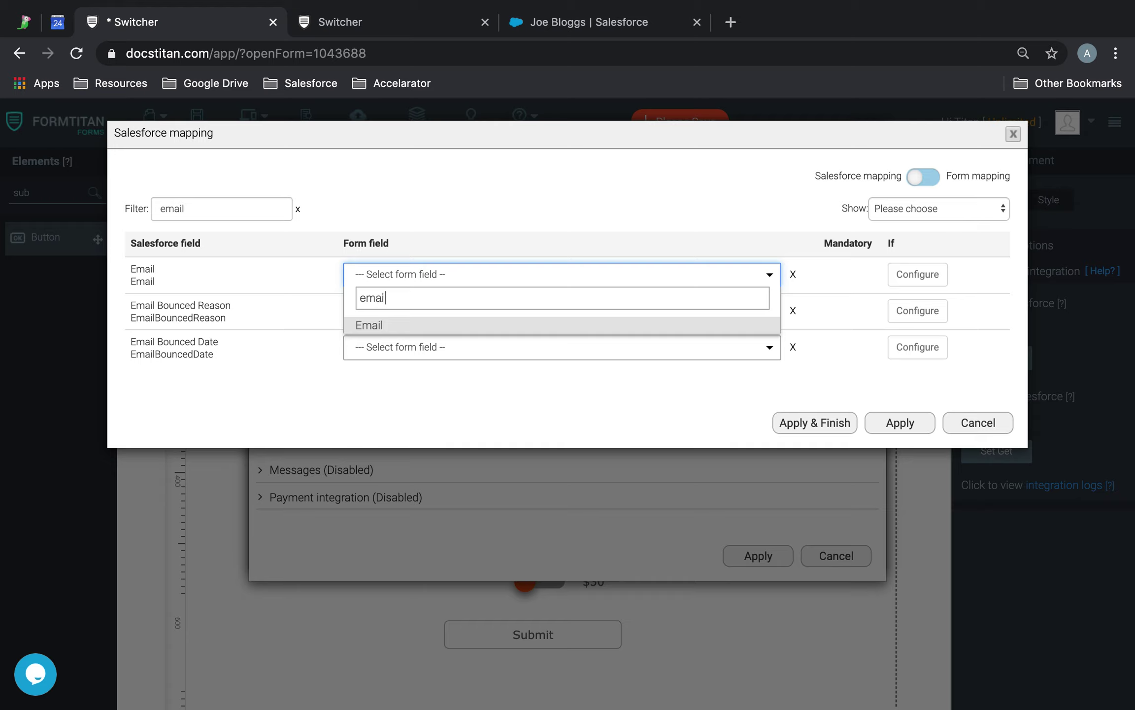
left_click(371, 326)
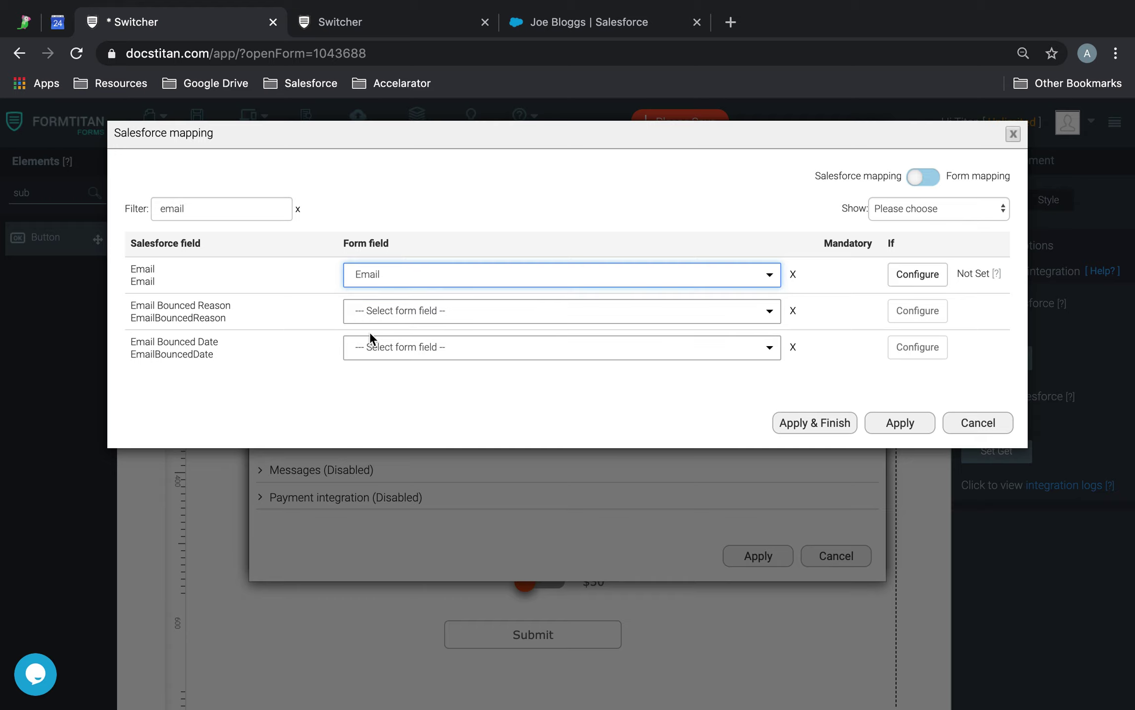
double_click(240, 209)
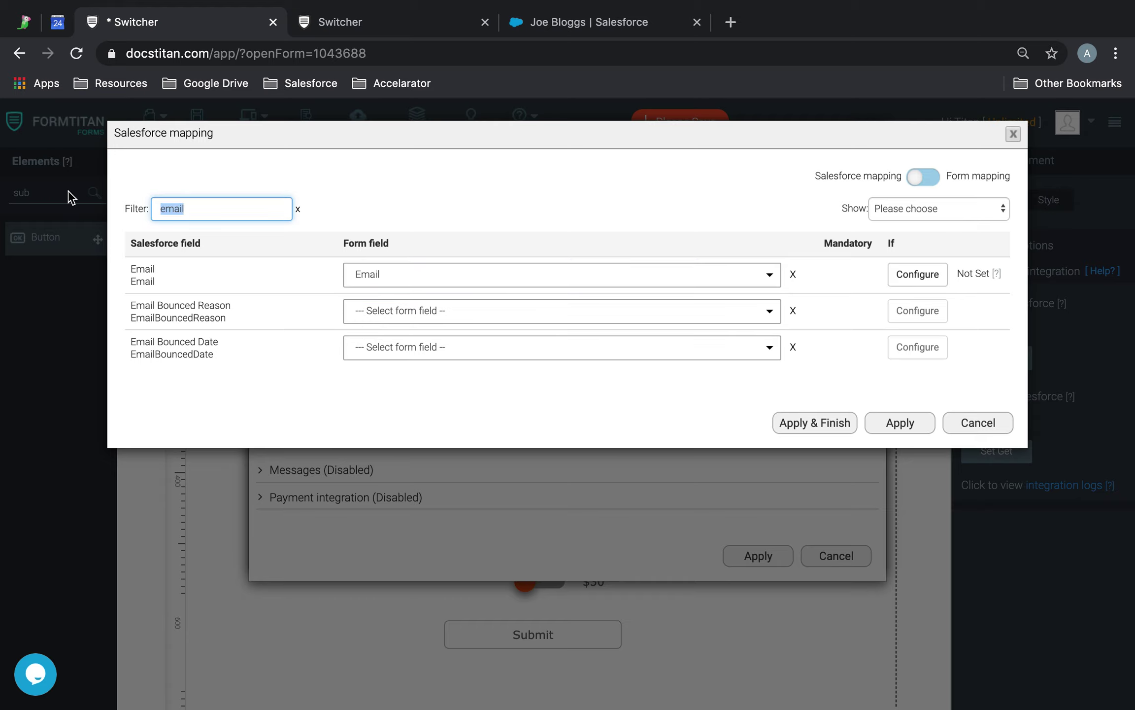
type("don")
left_click(426, 275)
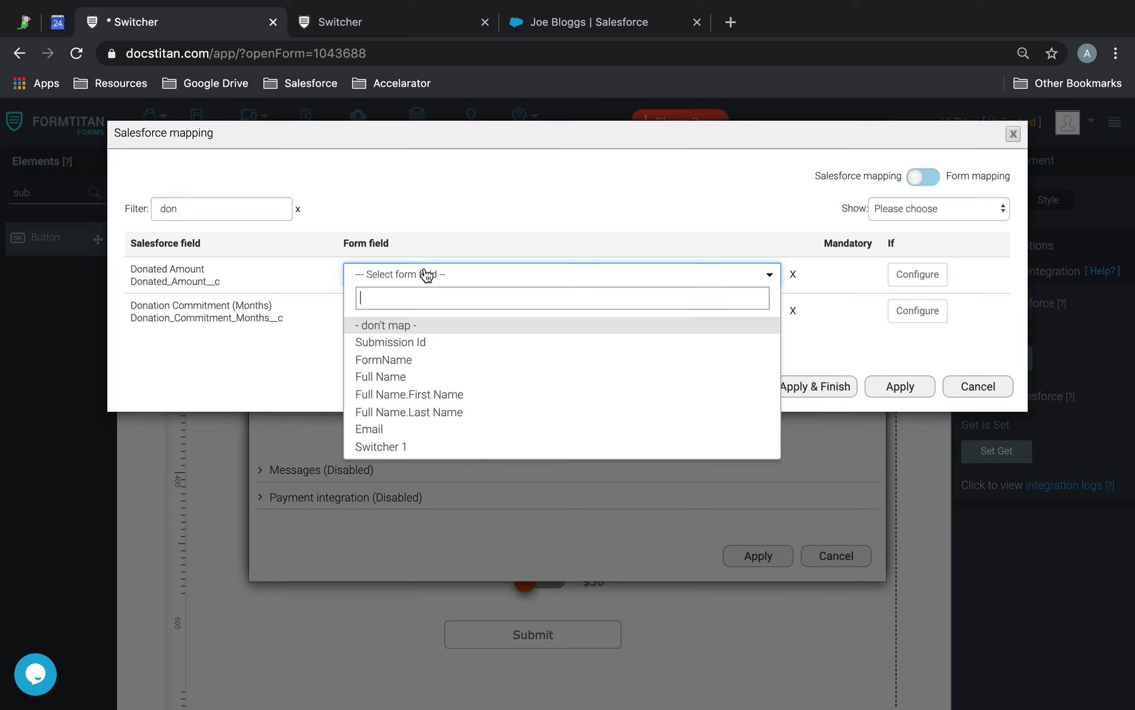
scroll(423, 401, "down", 4)
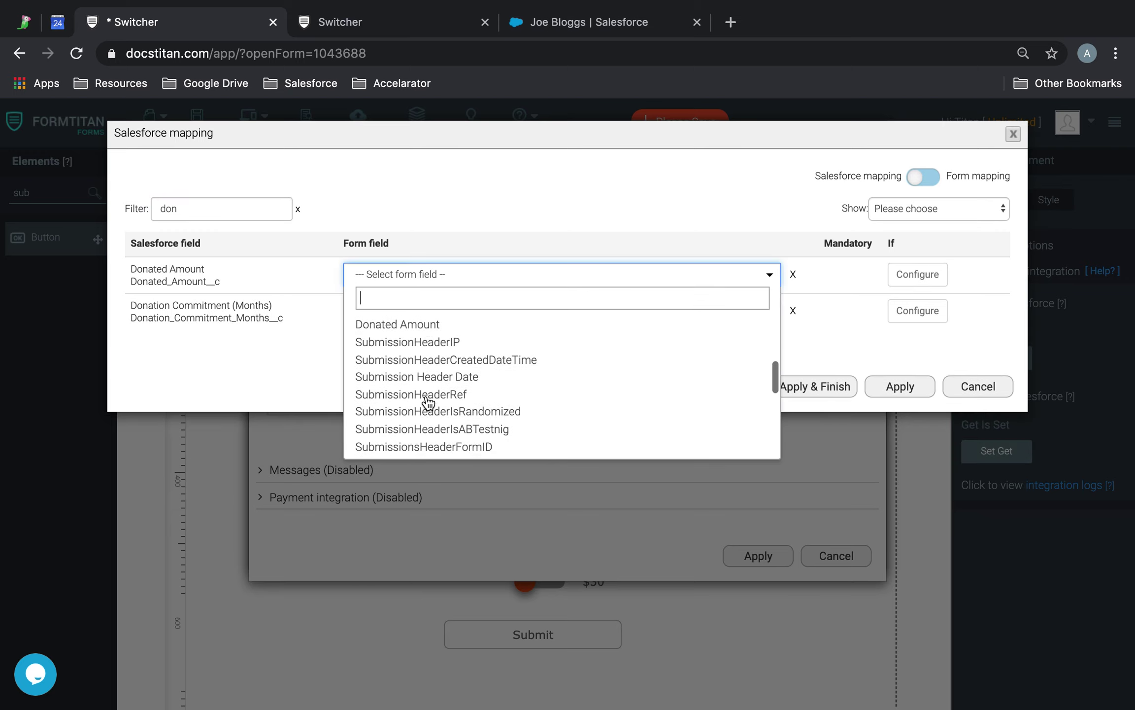
scroll(425, 400, "up", 3)
left_click(419, 424)
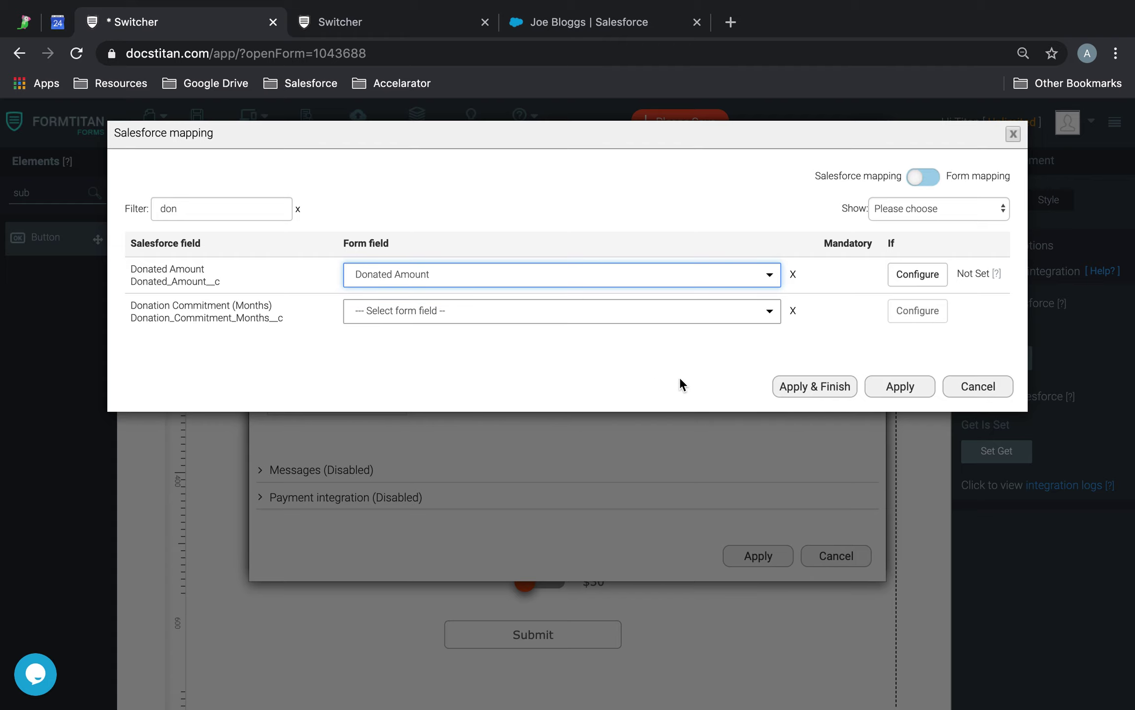
left_click(815, 386)
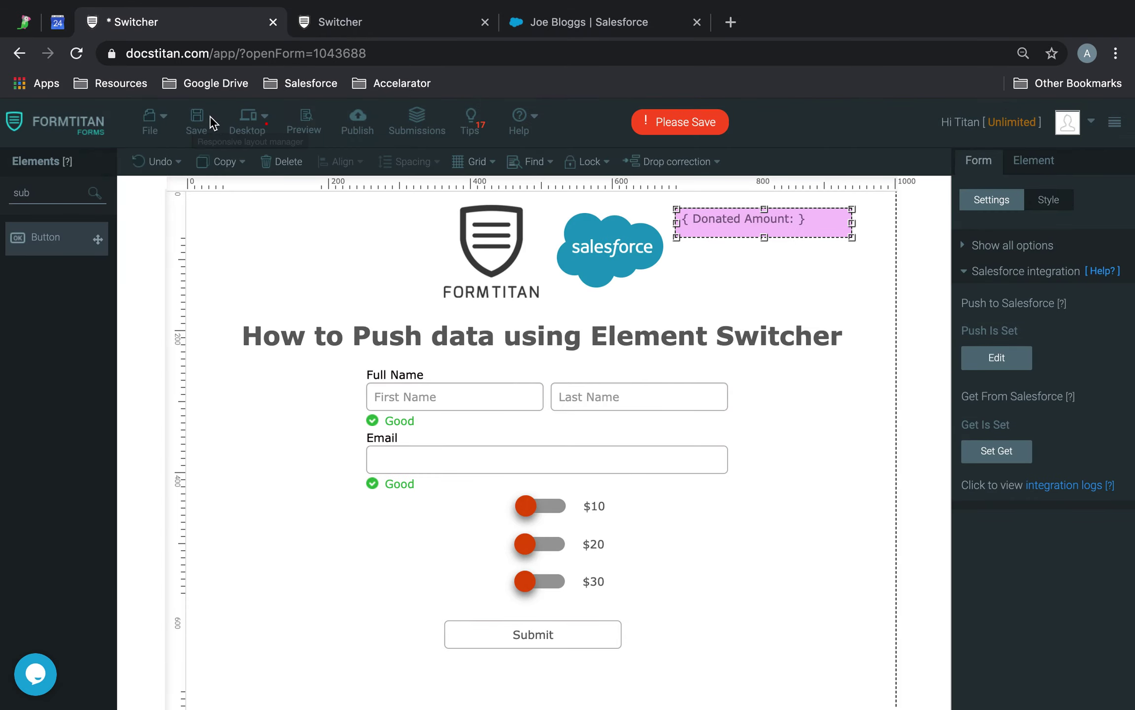
Save the form and drag the Submit button further down below the toggles
left_click(199, 121)
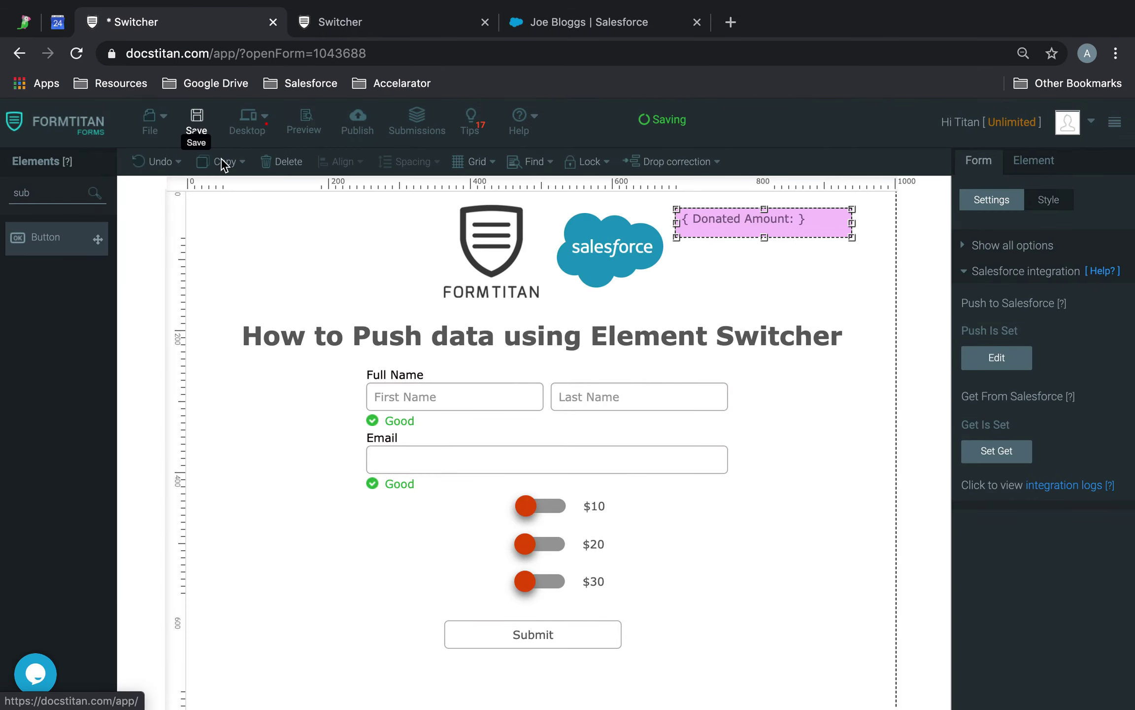
left_click(783, 503)
scroll(783, 504, "down", 2)
scroll(783, 504, "up", 2)
scroll(783, 503, "down", 3)
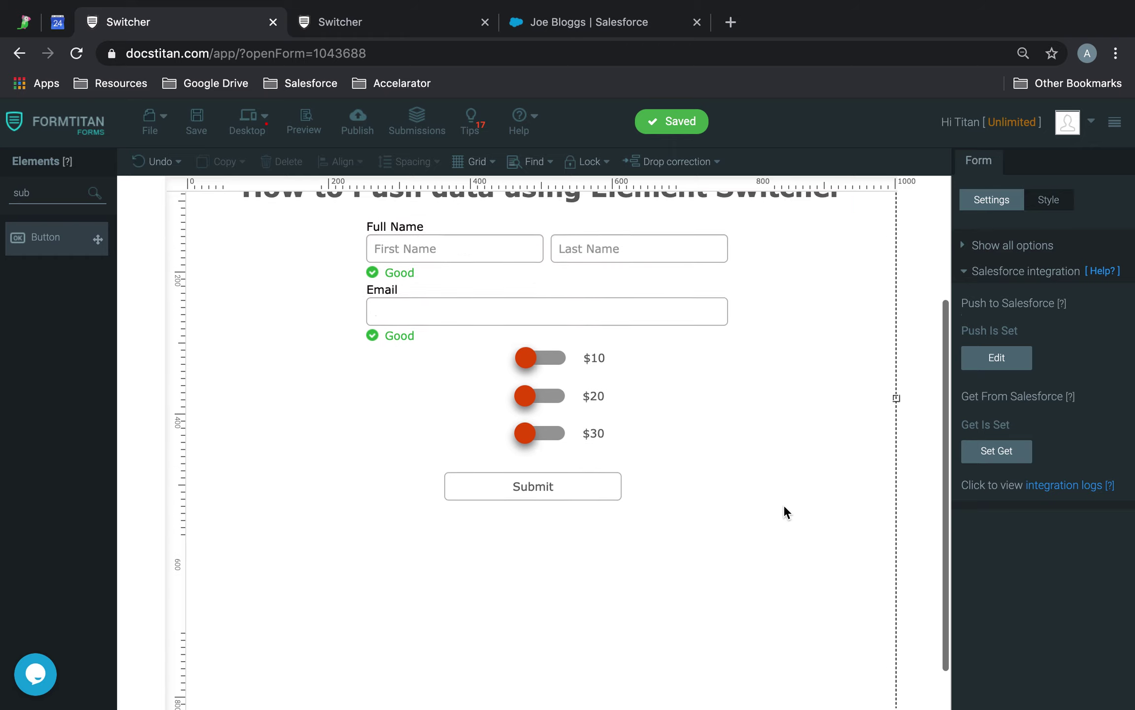
scroll(783, 504, "down", 1)
left_click_drag(597, 443, 609, 594)
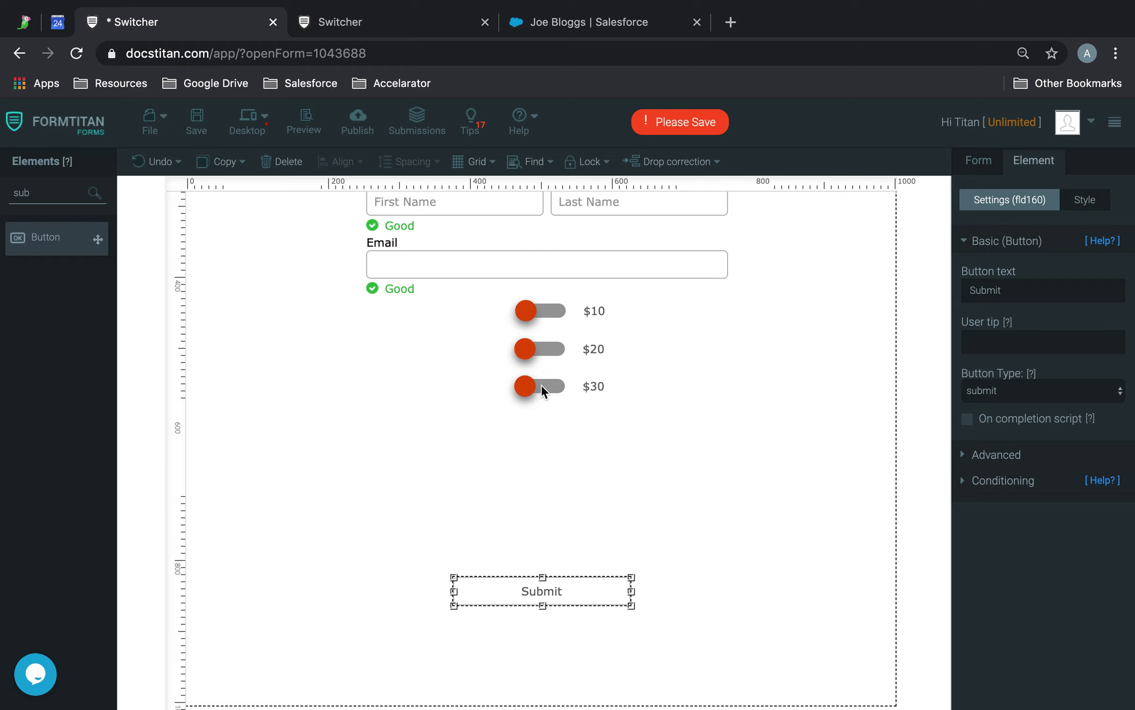
left_click(541, 384)
Duplicate the $30 switcher below the others and change its tag to 'Mar'
key("ctrl+c")
key("ctrl+v")
left_click_drag(594, 403, 565, 474)
left_click(1015, 537)
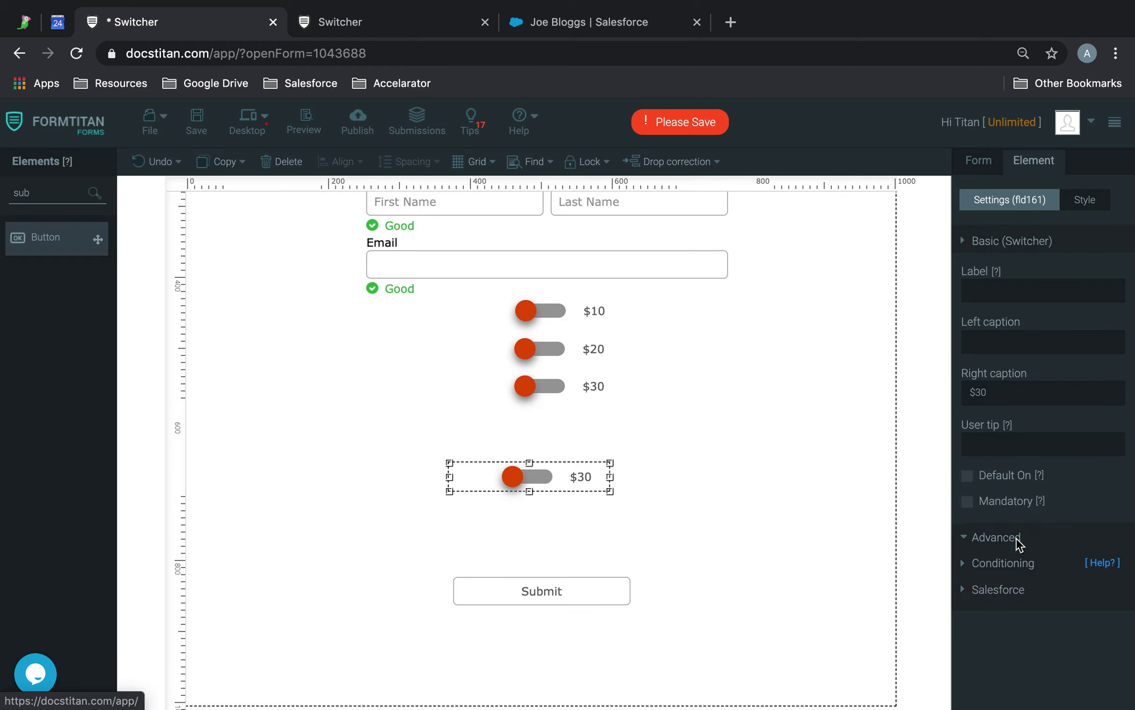
left_click(1025, 531)
key("ctrl+a")
type("Mar")
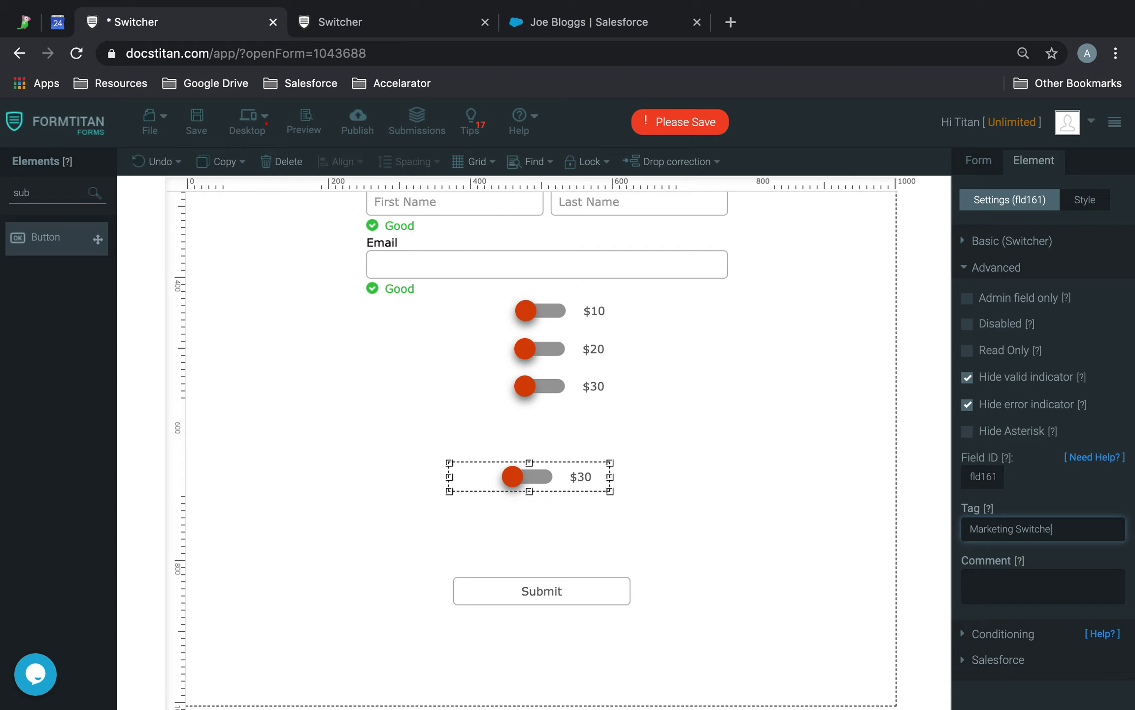
Label the new switcher 'Do you give us permission to Market you in the future?' and move it under the amounts
scroll(755, 455, "up", 1)
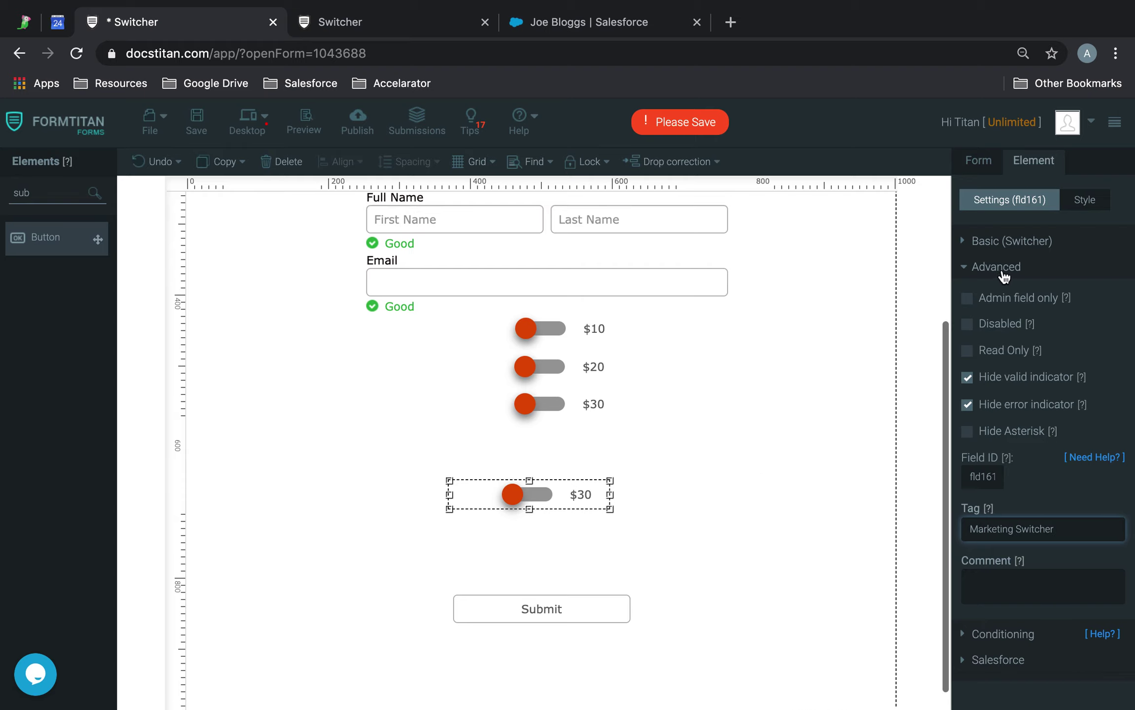
left_click(1001, 240)
left_click(1022, 289)
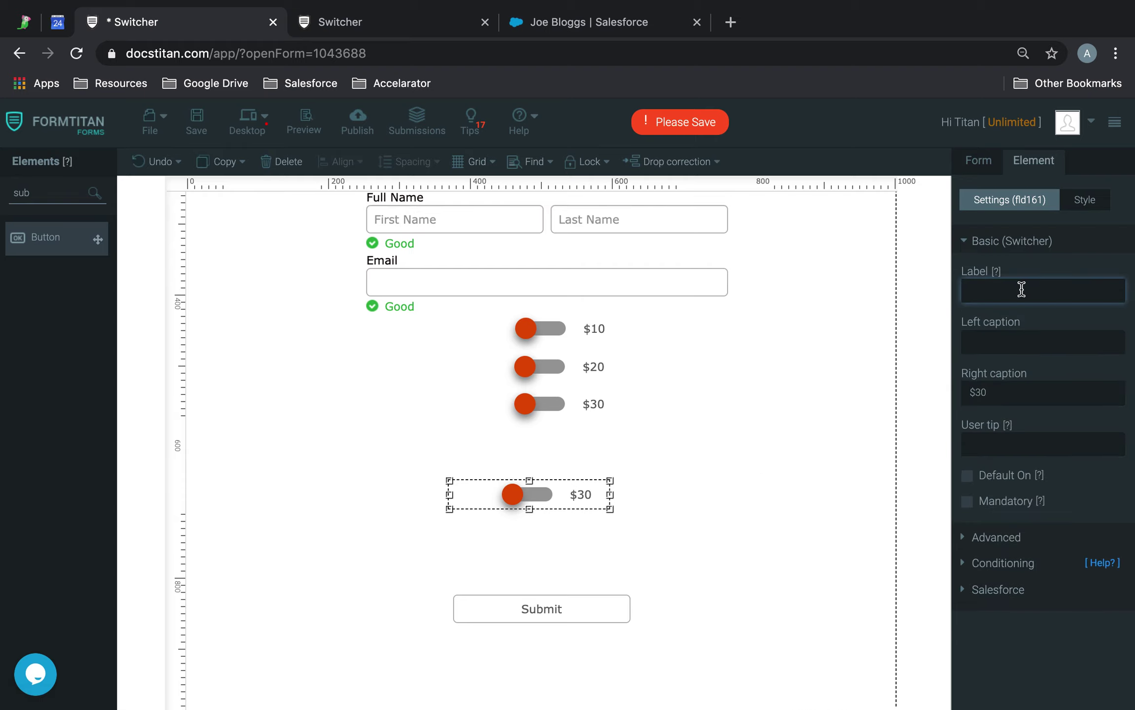
type("Do you gi")
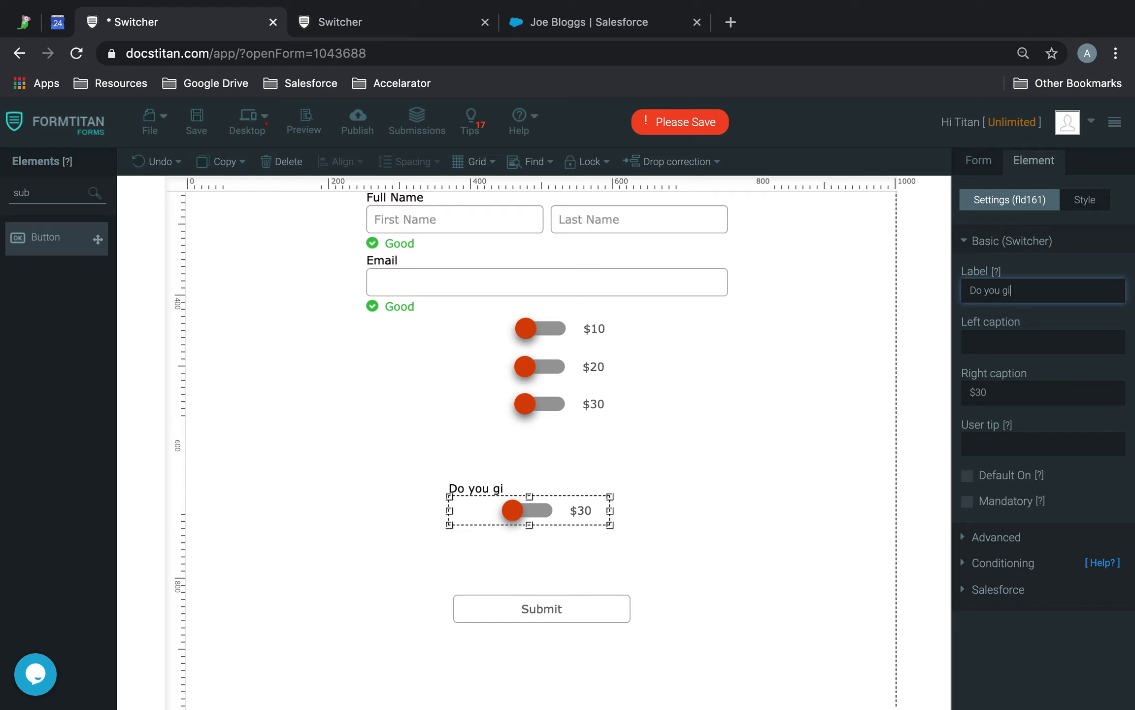
type("ve us permissi")
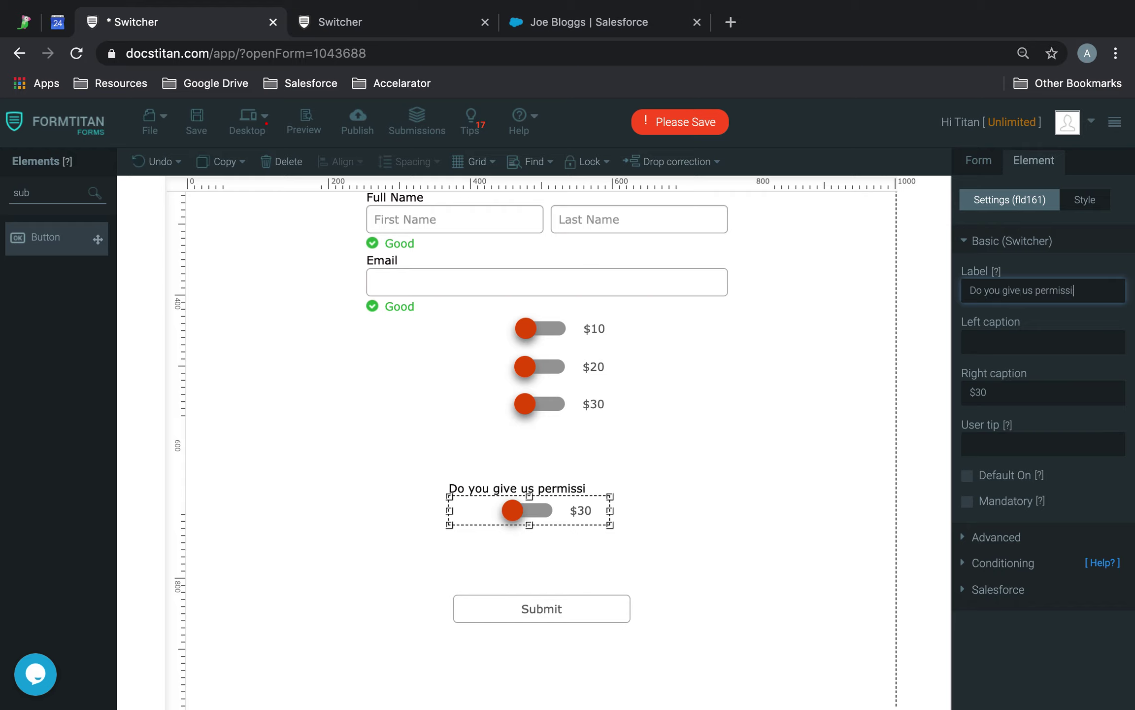
type("on to Msarket you in")
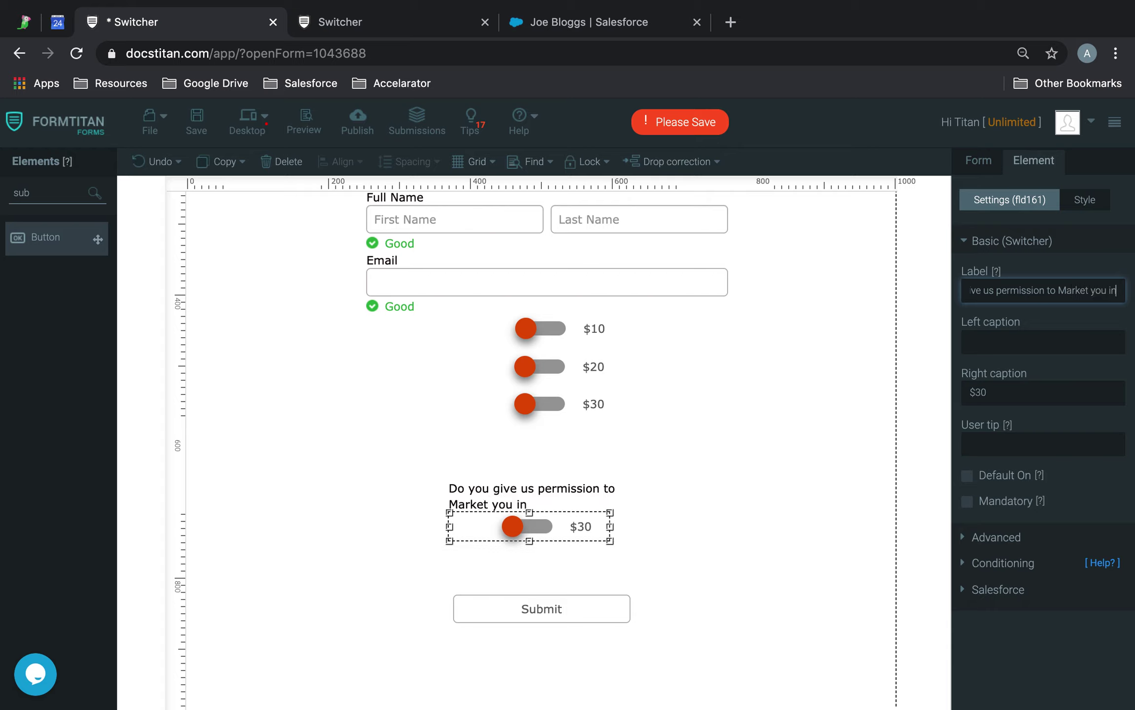
type(" the future?")
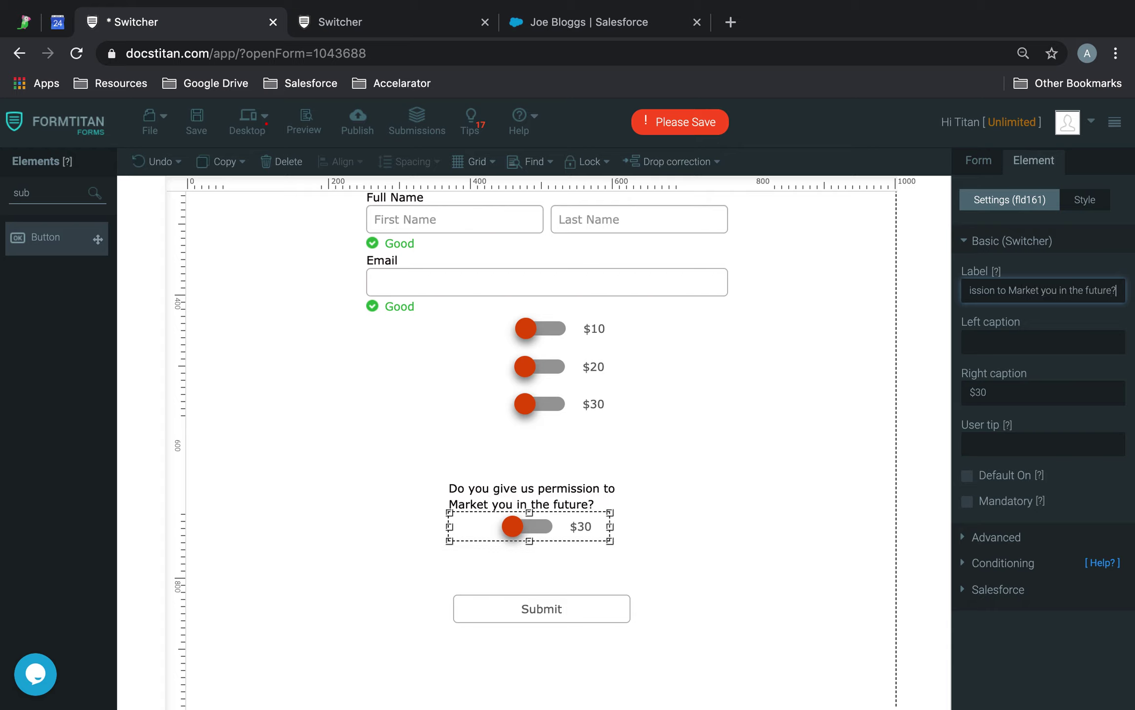
left_click(736, 543)
left_click_drag(542, 520, 545, 479)
Set the permission switcher's captions to No and Yes, and nudge it into place
left_click(1008, 343)
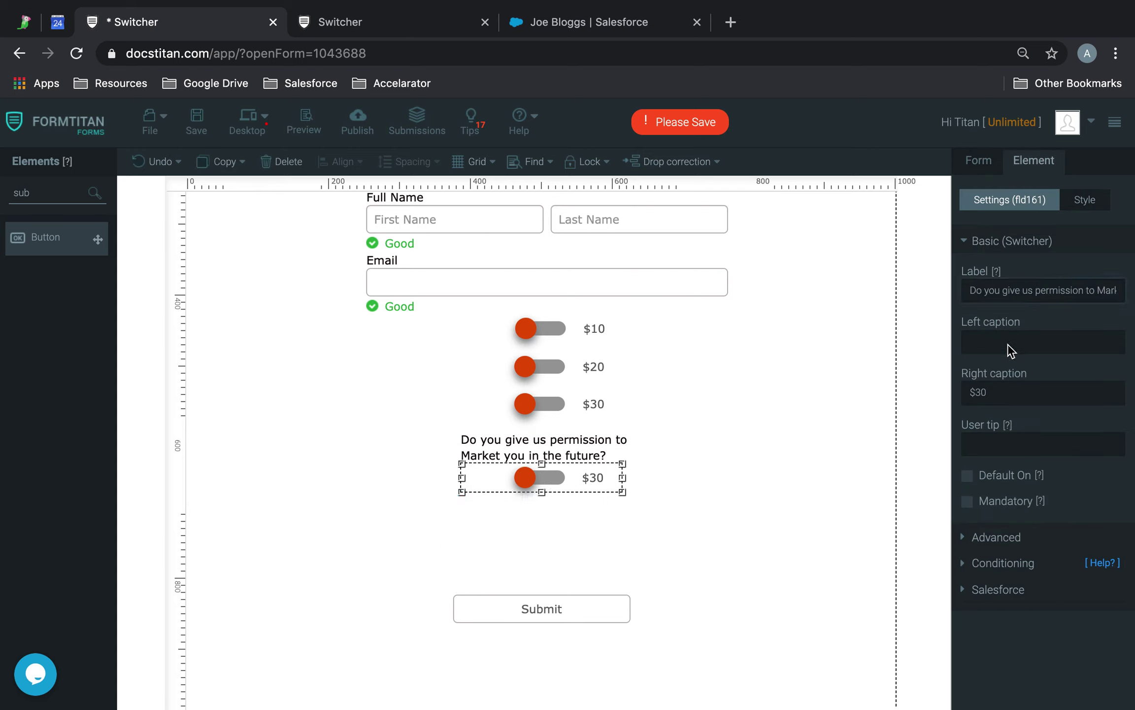
type("Y")
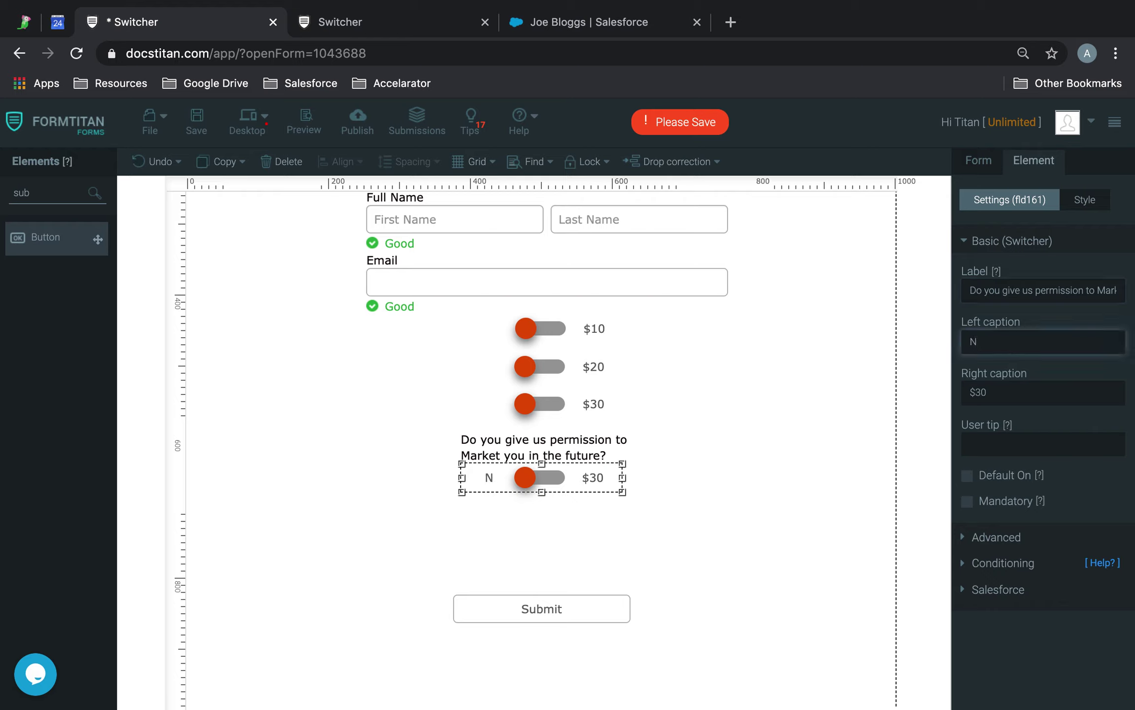
triple_click(1044, 393)
type("Yes")
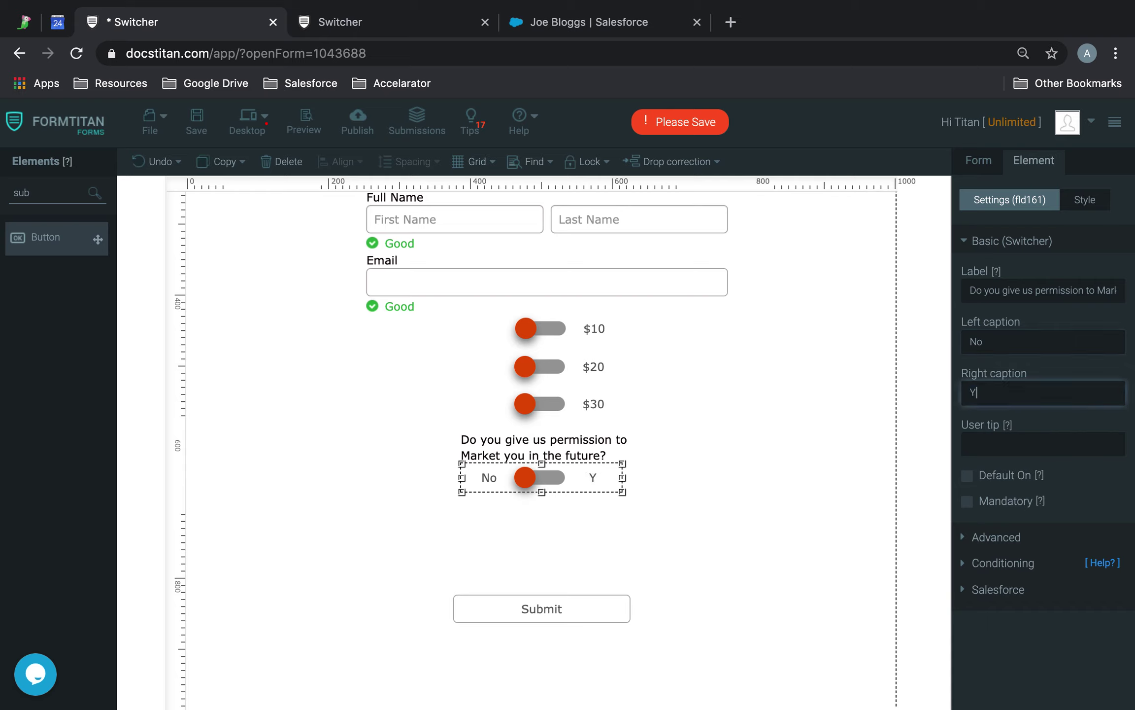
left_click(694, 490)
left_click_drag(535, 476, 548, 477)
Move the Submit button up beneath the permission question and save the form
left_click(619, 583)
left_click_drag(599, 612, 623, 512)
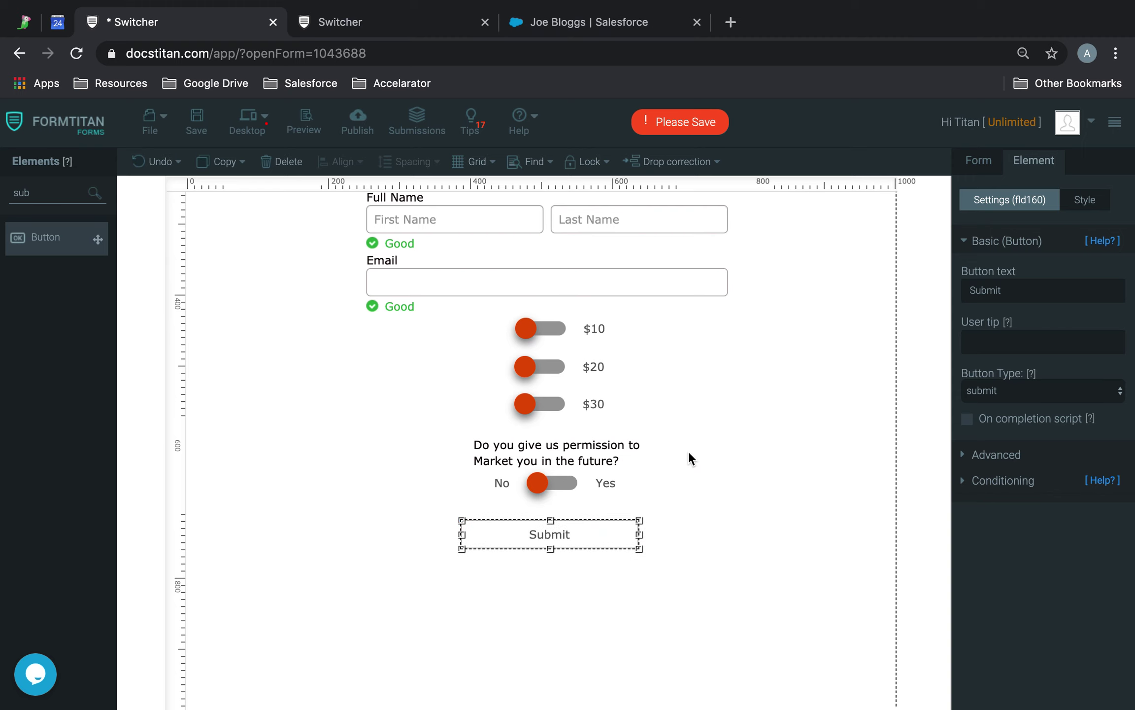
left_click(196, 118)
left_click(581, 19)
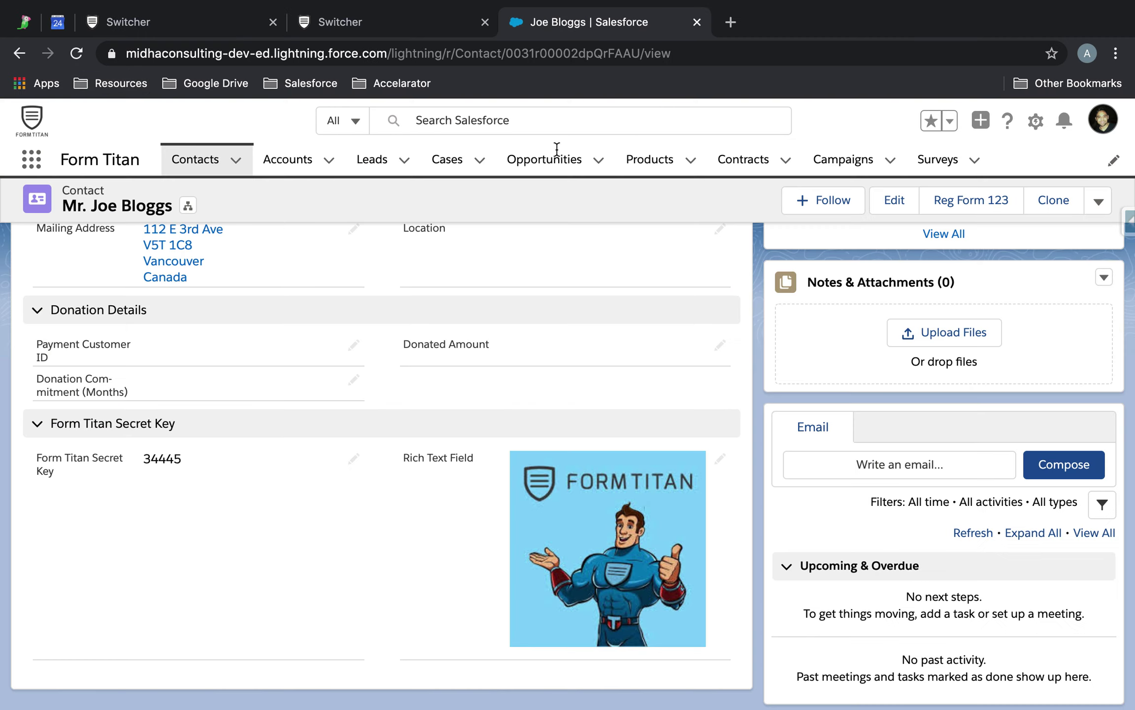
scroll(365, 443, "up", 5)
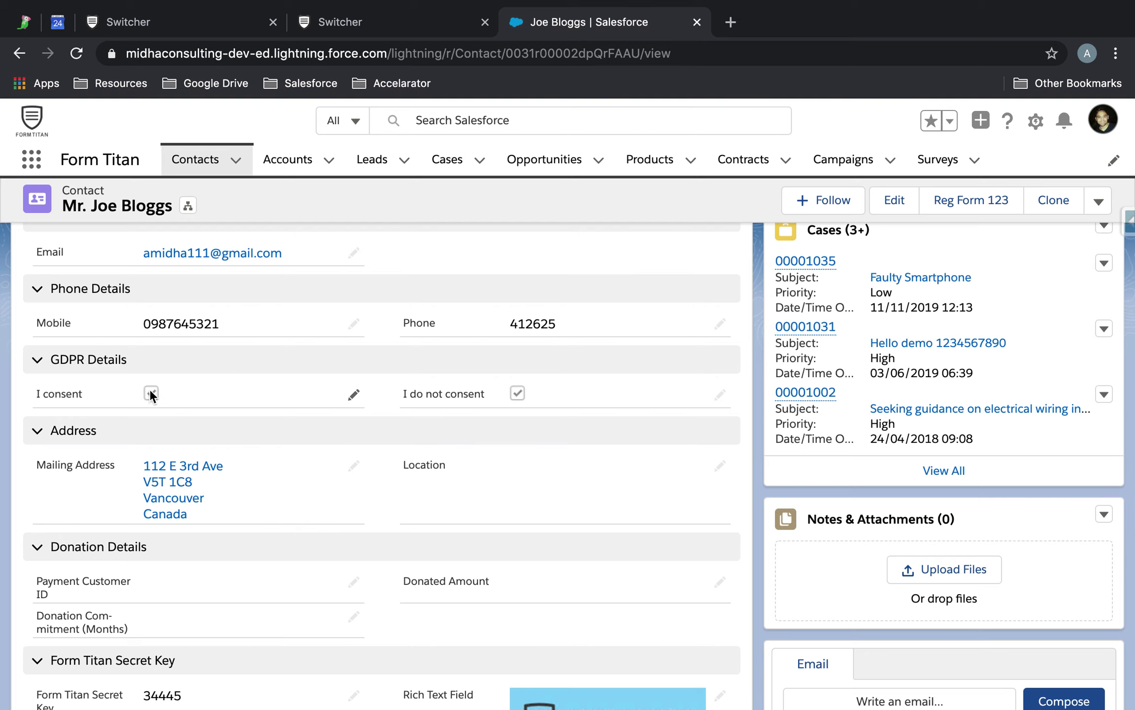
left_click(265, 10)
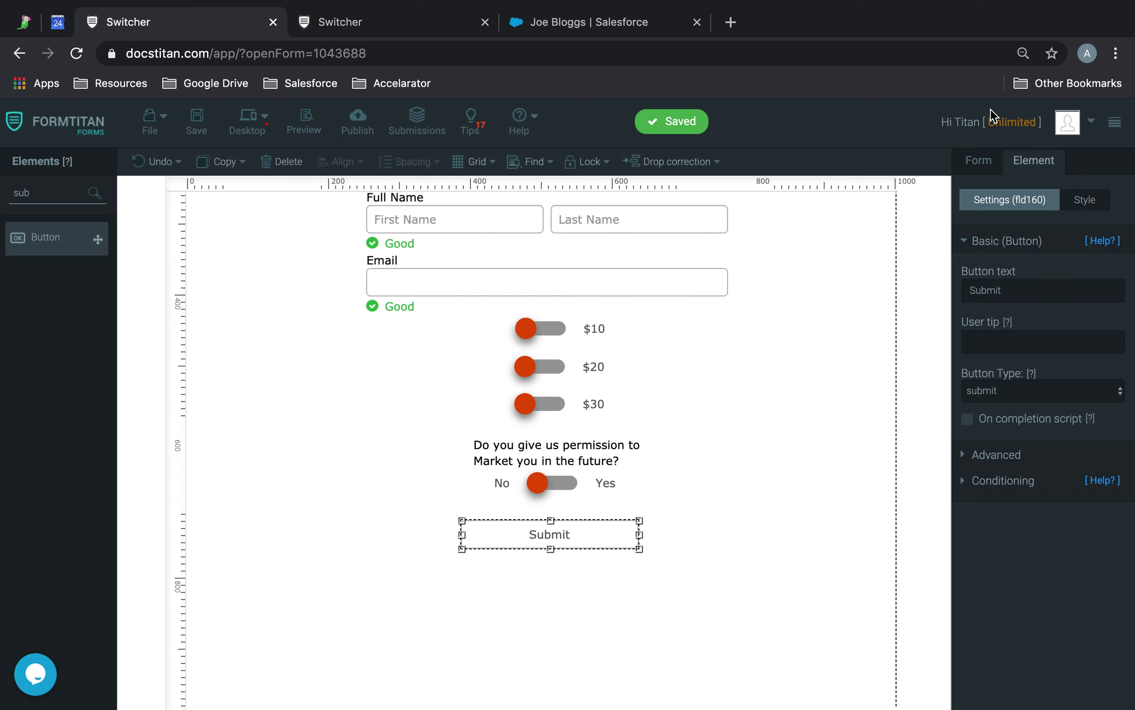
Open the field mapping for the Salesforce Contact create push action
left_click(985, 160)
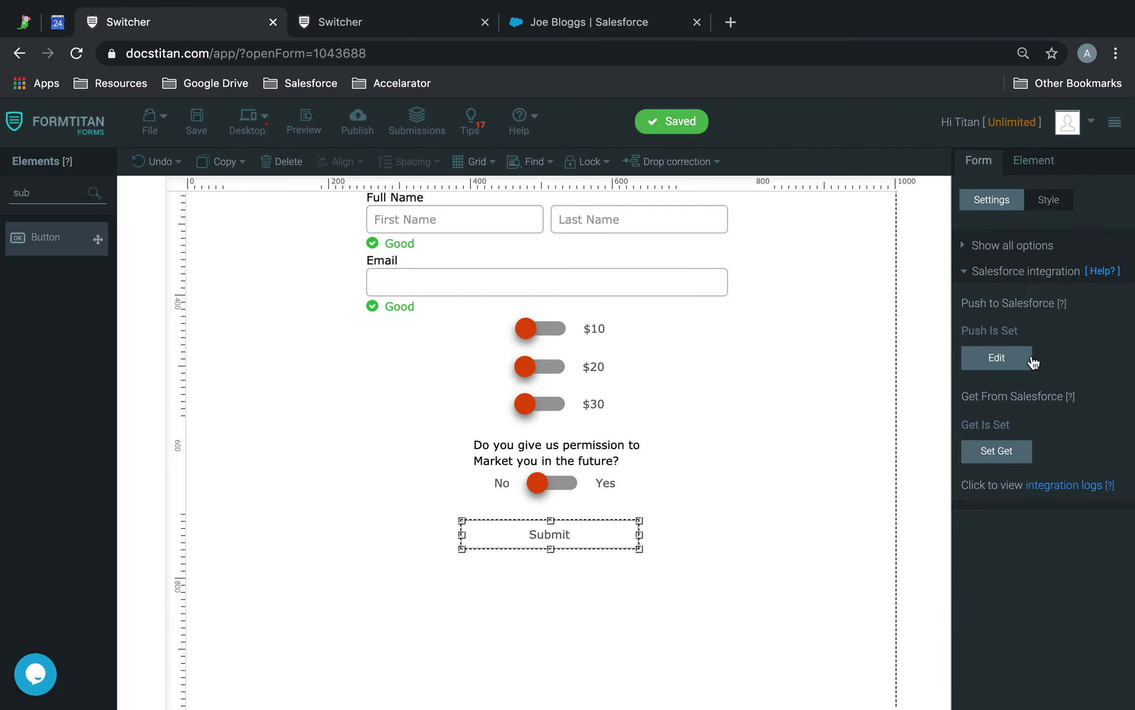
left_click(1031, 362)
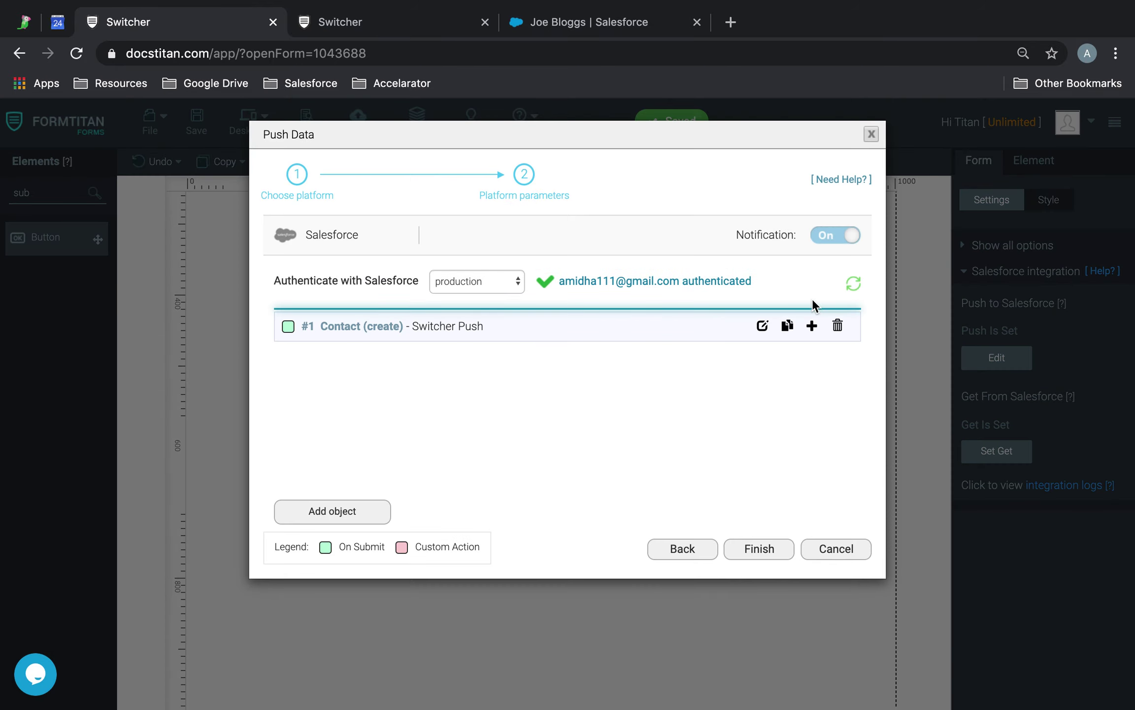
left_click(763, 325)
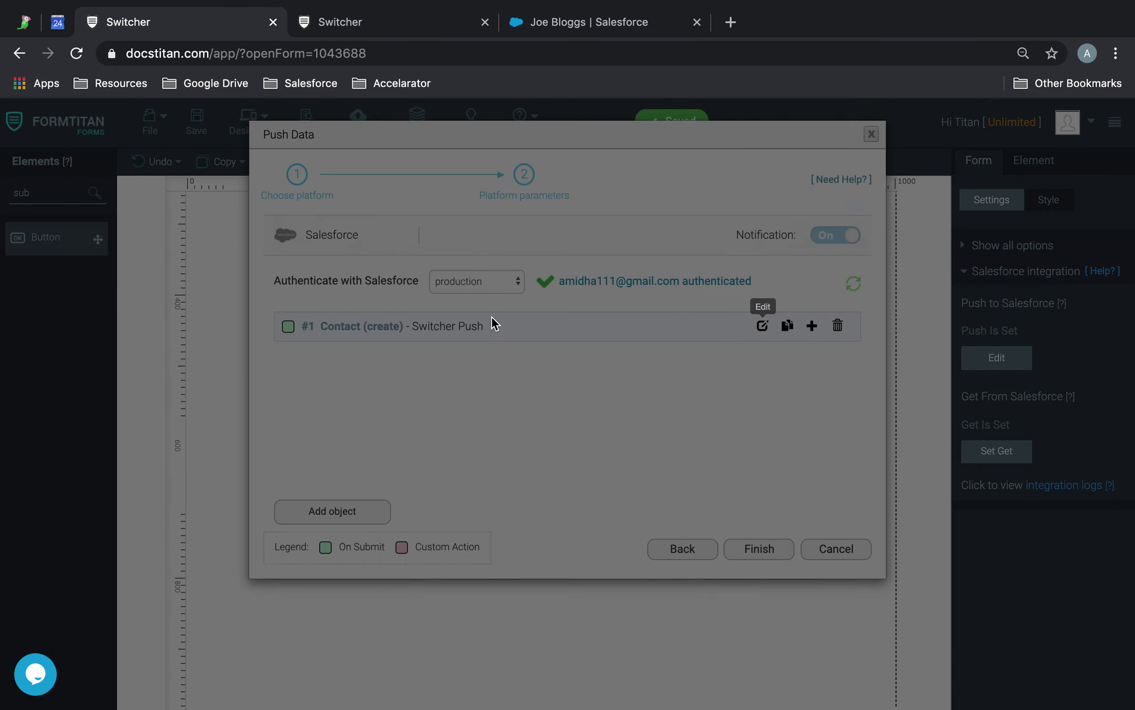
left_click(345, 340)
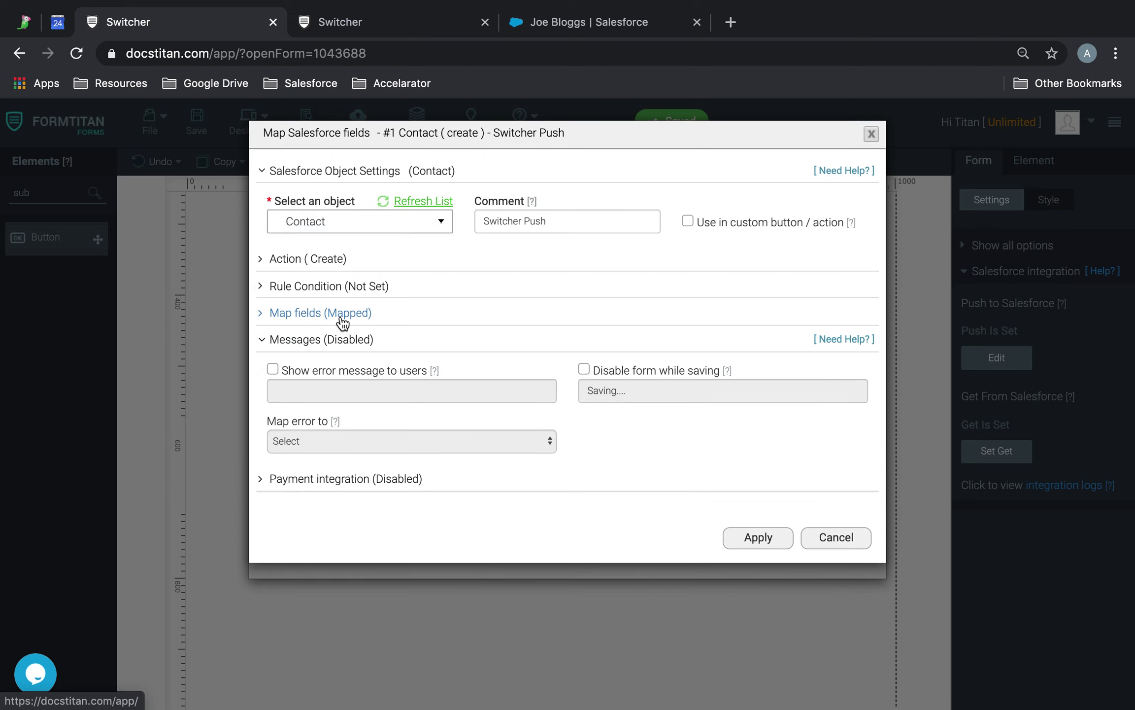
left_click(342, 315)
left_click(326, 401)
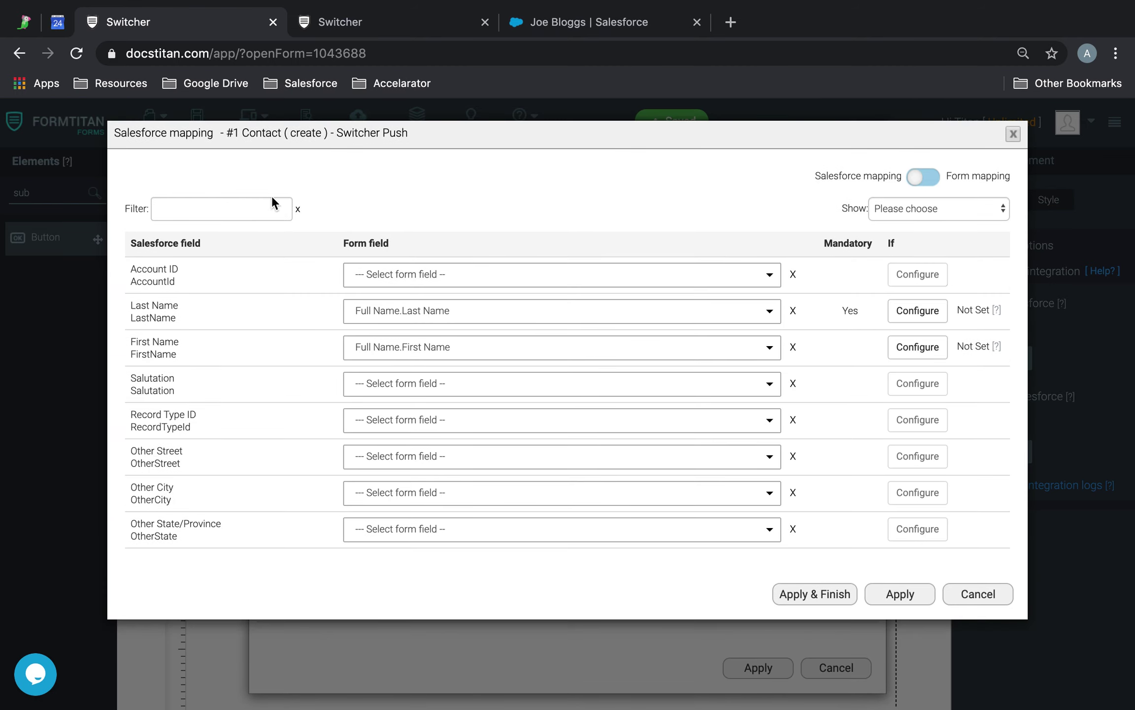
Map the Contact's I consent field to Marketing Switcher, apply it, and save the form
left_click(253, 208)
type("i con")
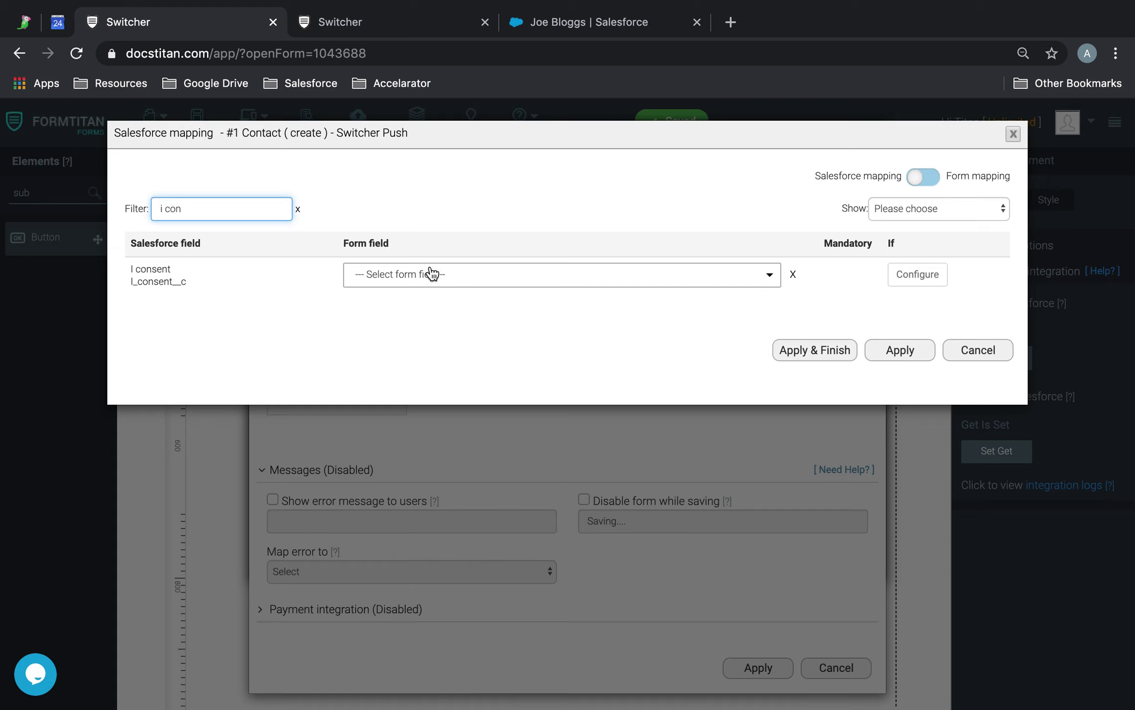
left_click(432, 273)
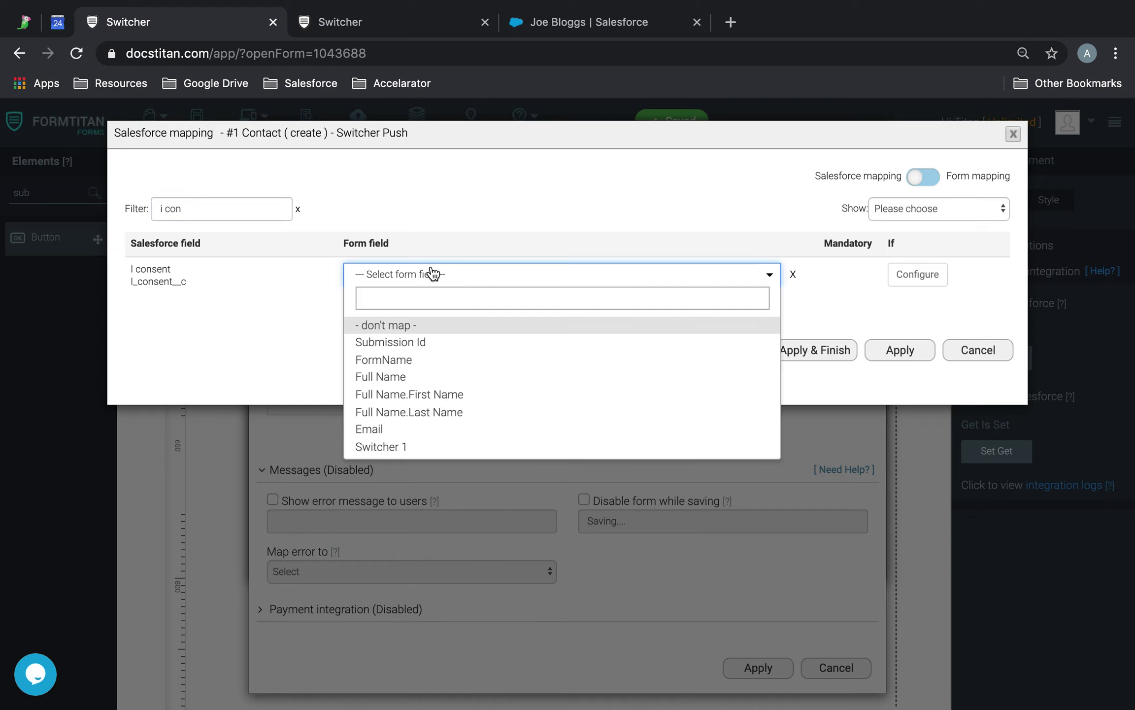
type("mark")
left_click(479, 323)
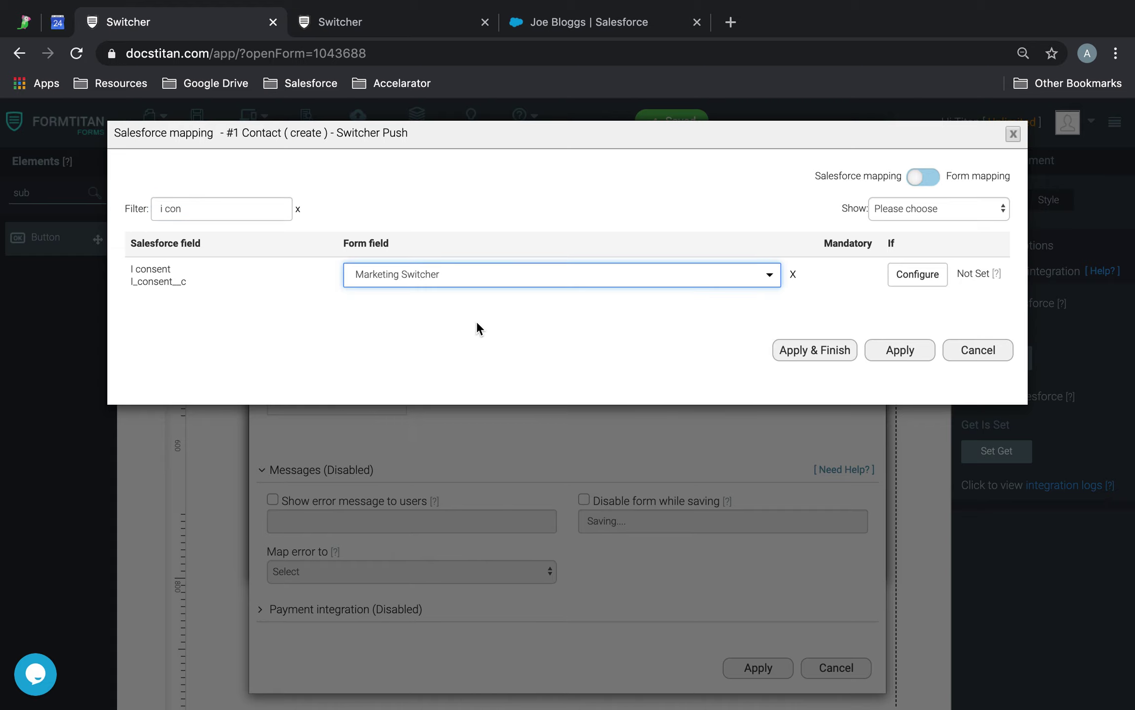
left_click(845, 351)
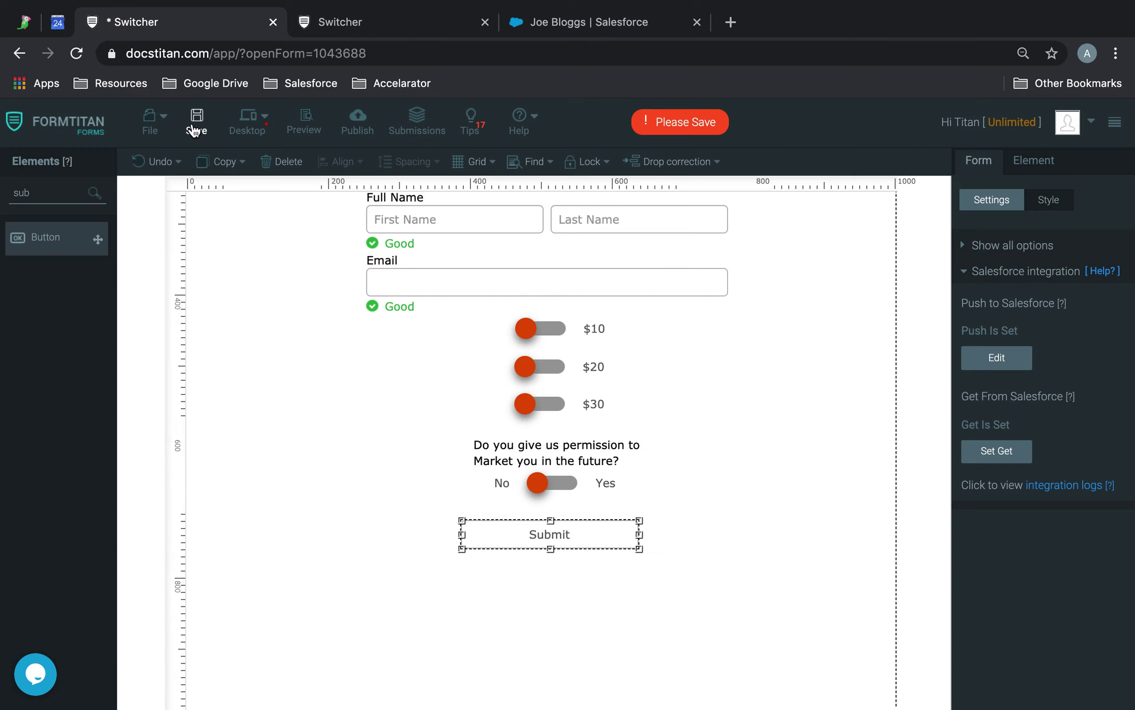
left_click(194, 129)
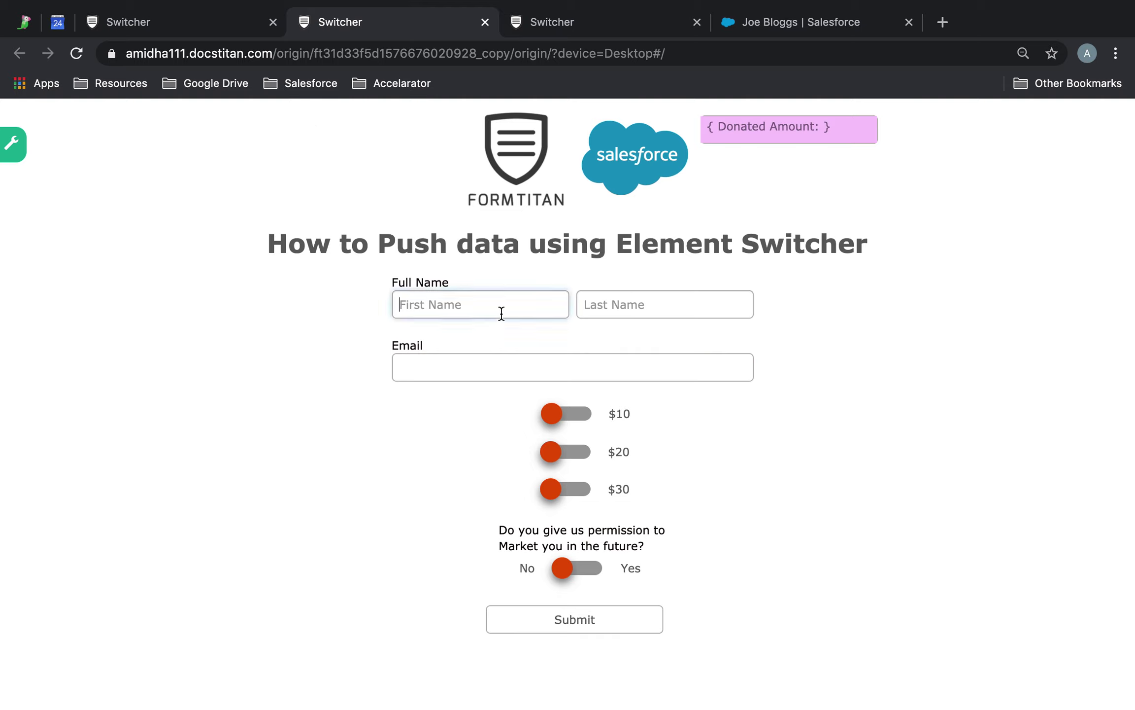
Fill in the test contact's name and email and settle the donation on $30
type("Switcher")
key("Tab")
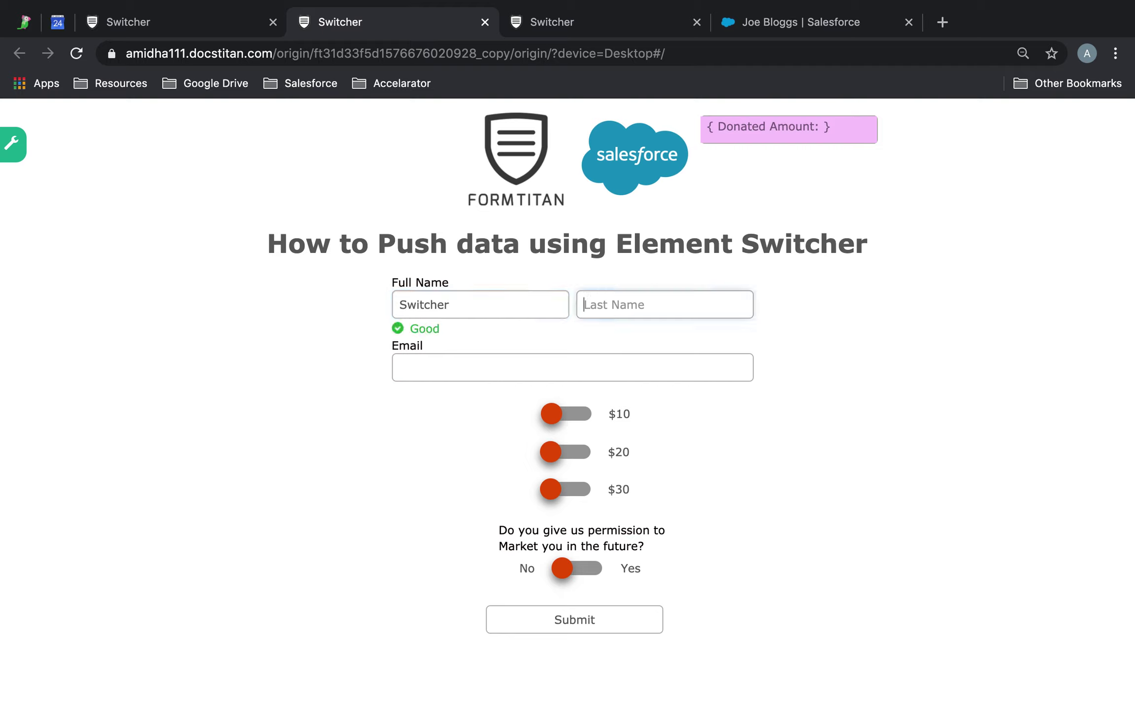
type("Contact")
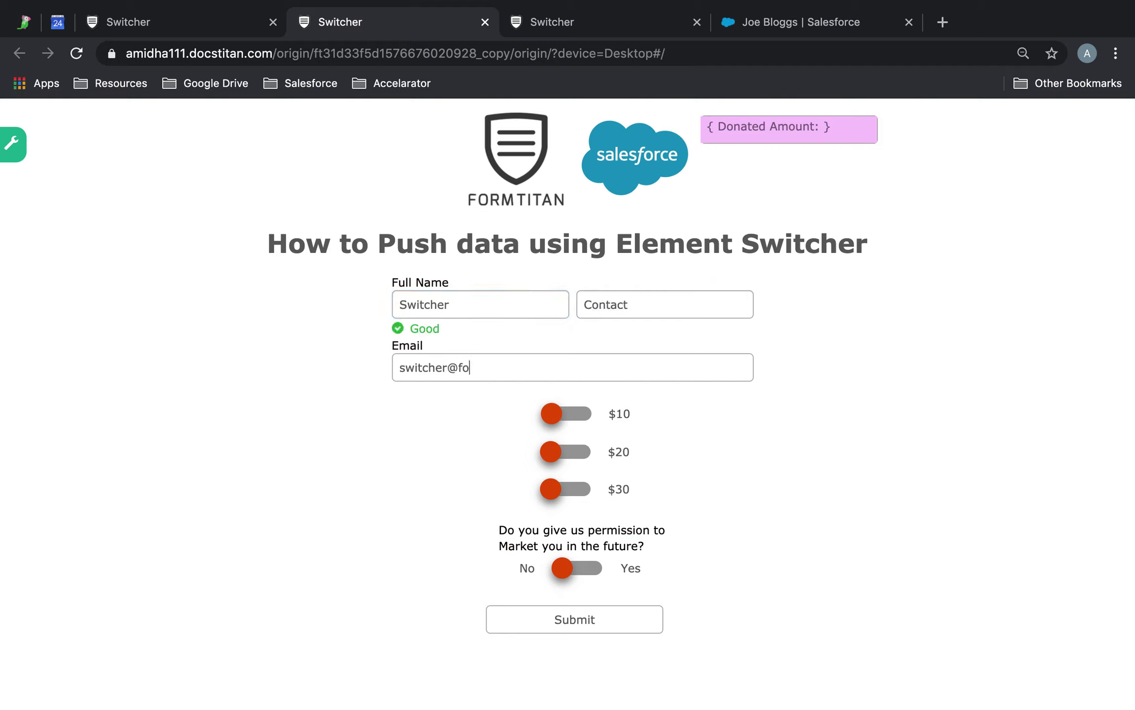
type(".com")
left_click(578, 489)
left_click(579, 452)
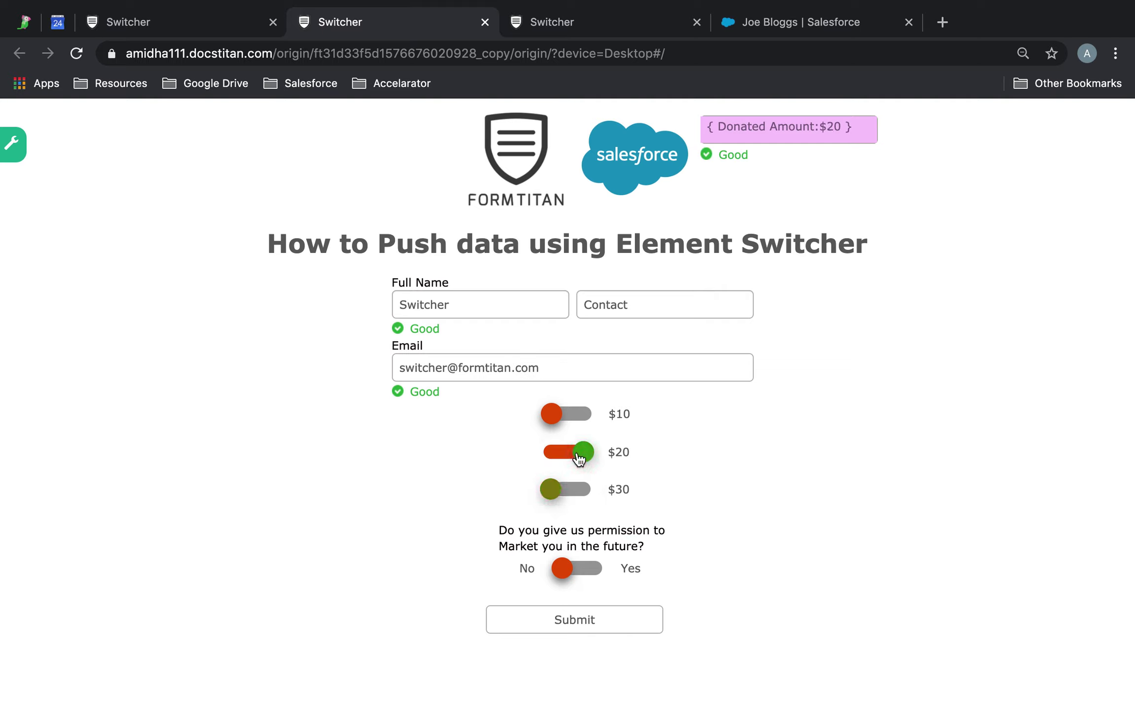
left_click(578, 420)
left_click(577, 452)
left_click(576, 490)
left_click(578, 457)
left_click(576, 422)
left_click(578, 457)
left_click(580, 489)
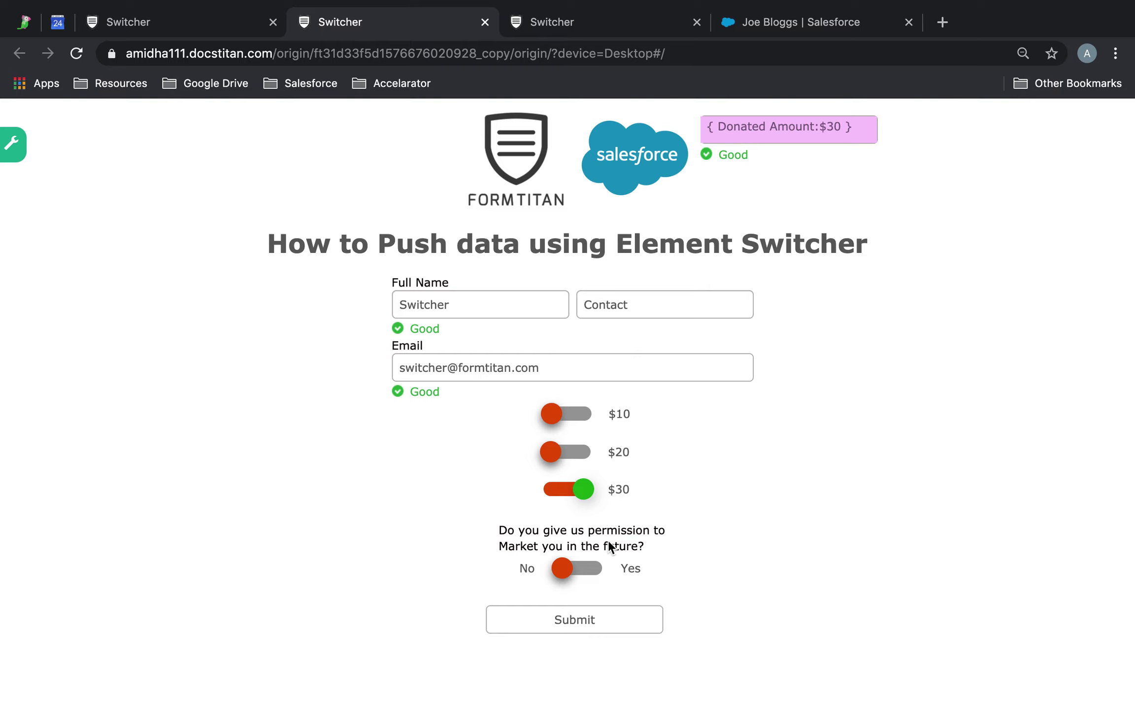
Set marketing permission to Yes and submit the test entry
left_click(587, 571)
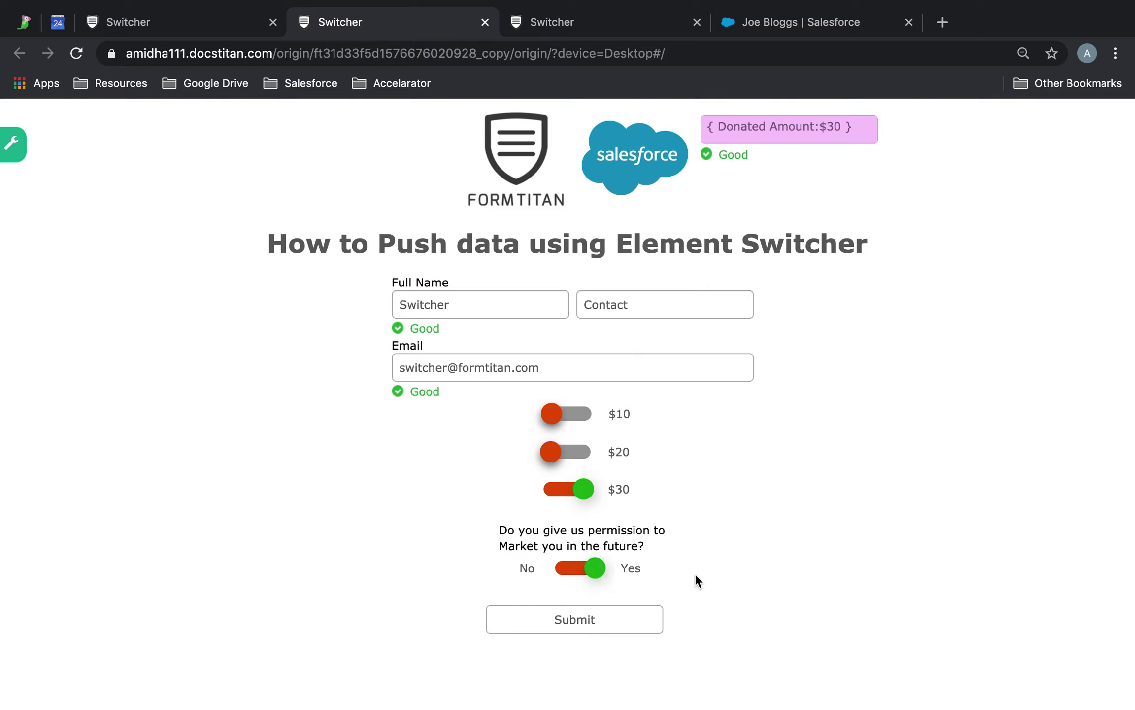
left_click(641, 626)
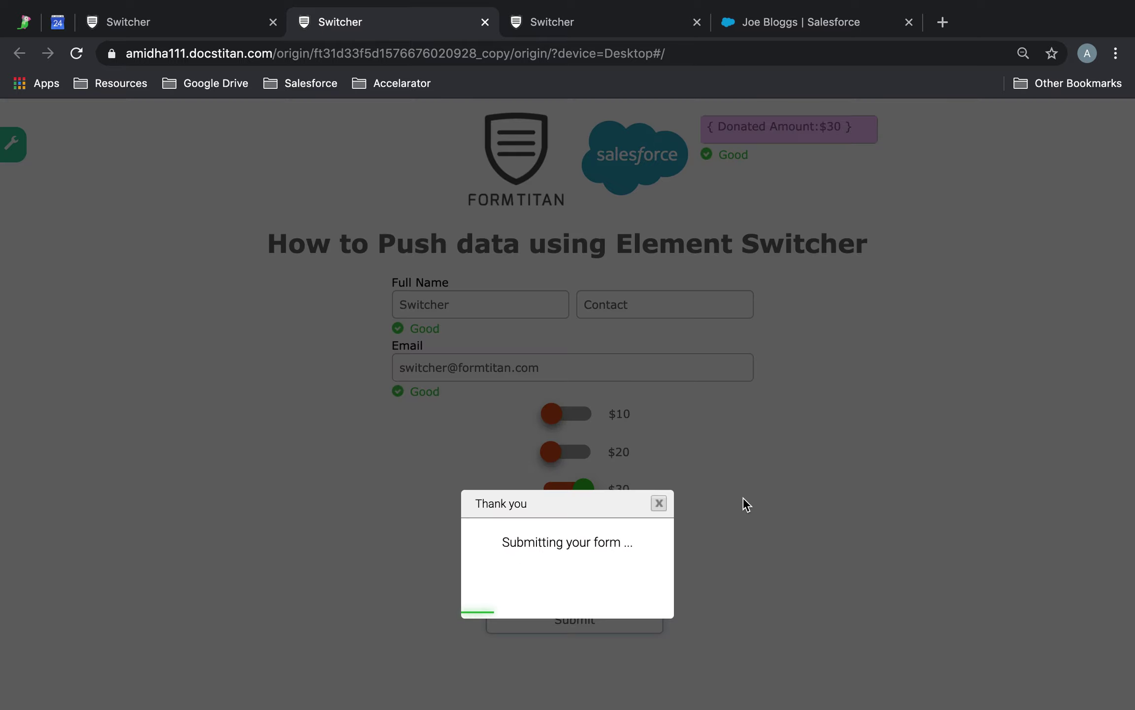
left_click(172, 26)
Refresh the integration logs and read the latest push's $30 currency error
left_click(1077, 487)
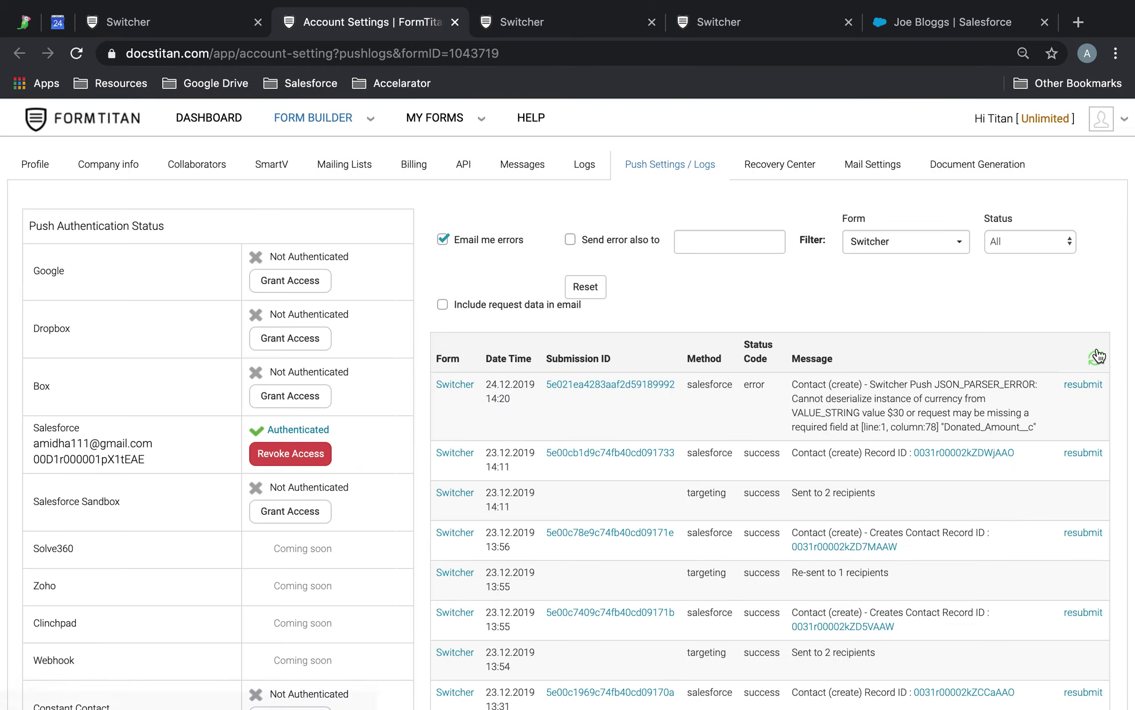
left_click(1098, 364)
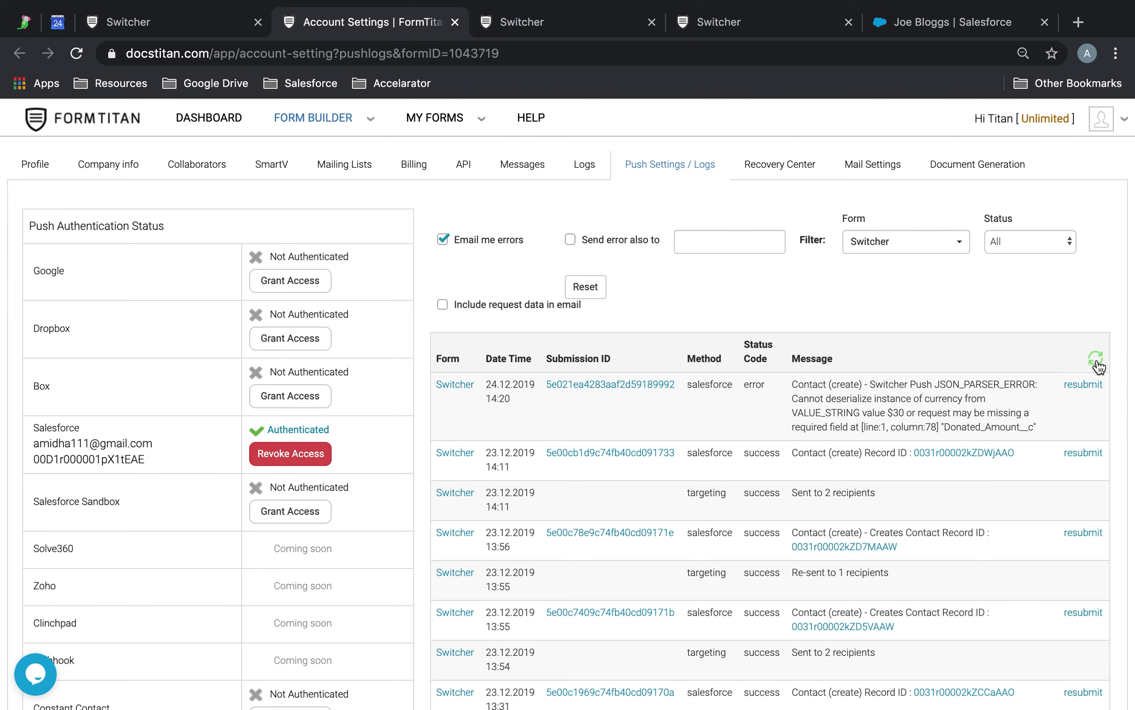
left_click(1097, 362)
left_click(1097, 363)
left_click_drag(881, 413, 906, 412)
left_click(913, 412)
left_click(172, 16)
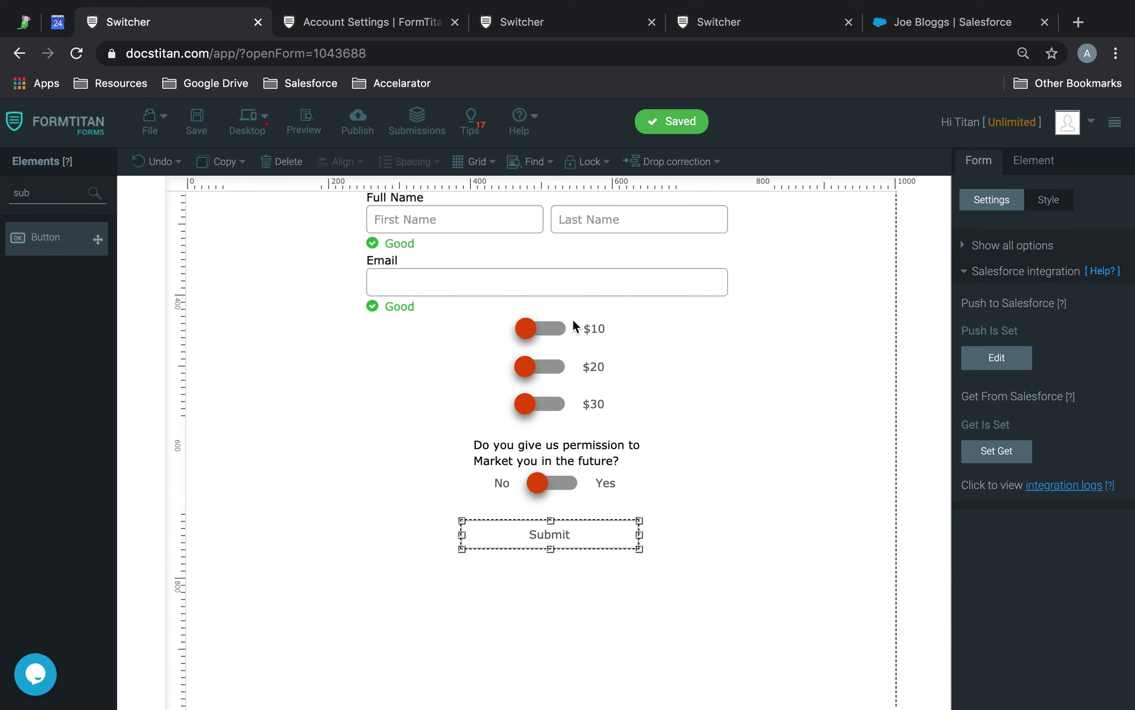
Collapse the Salesforce integration settings and select the $10 switcher
left_click(553, 326)
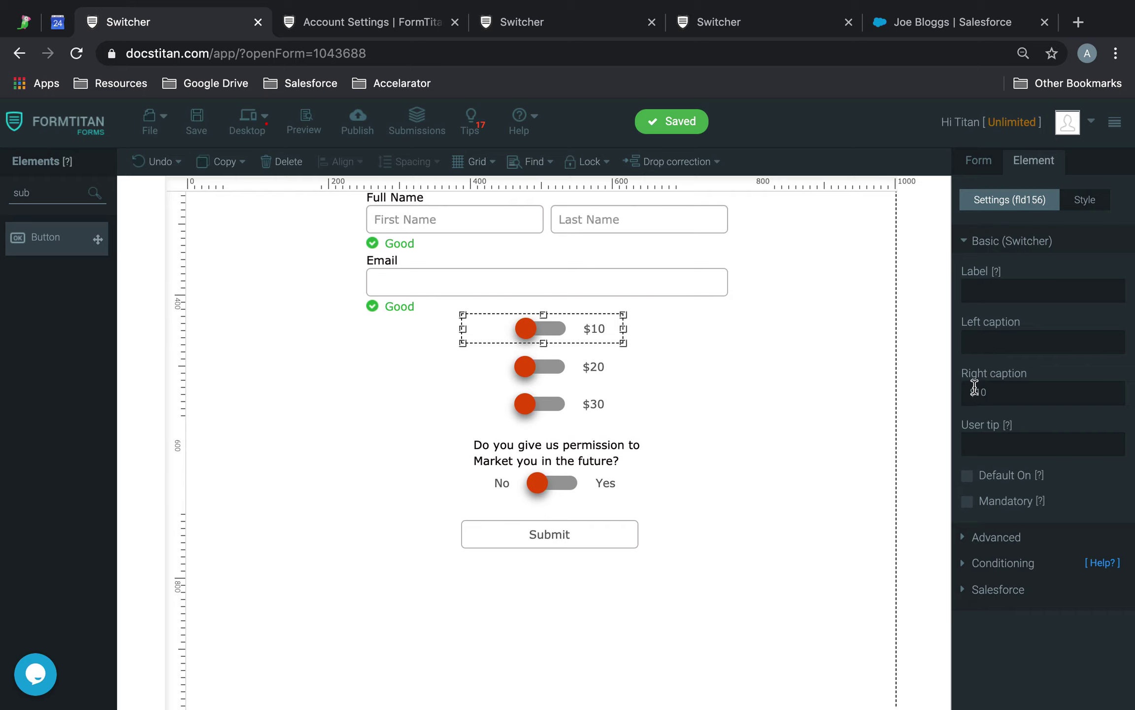
left_click(977, 162)
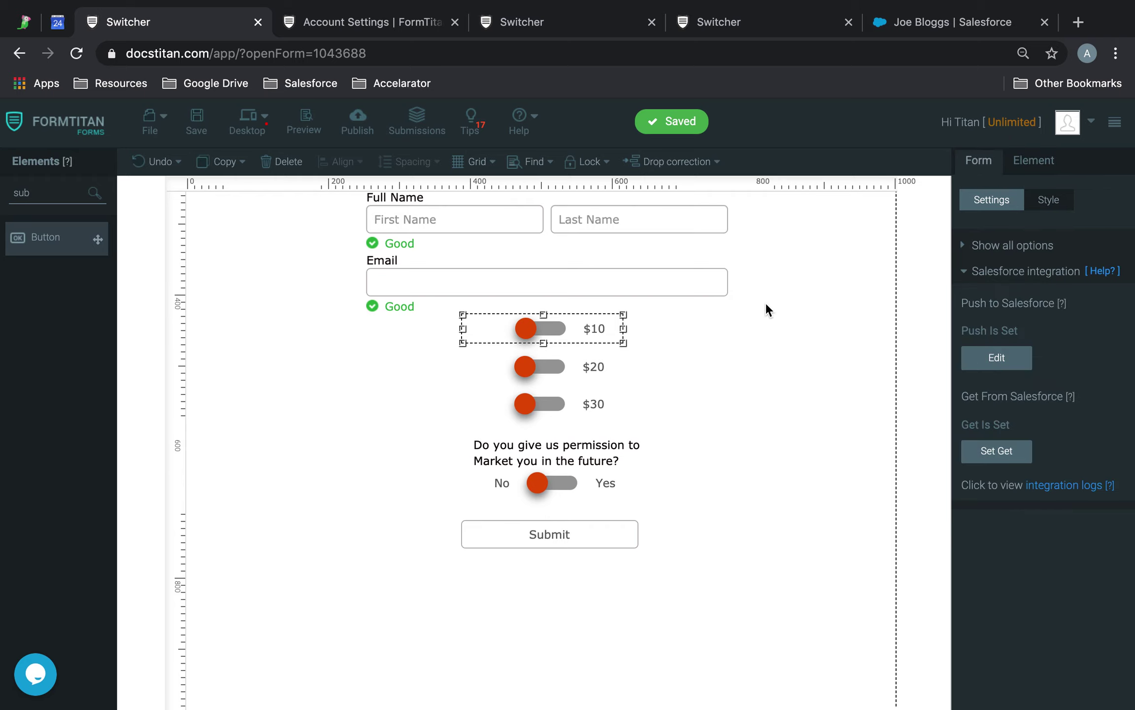
scroll(765, 309, "up", 3)
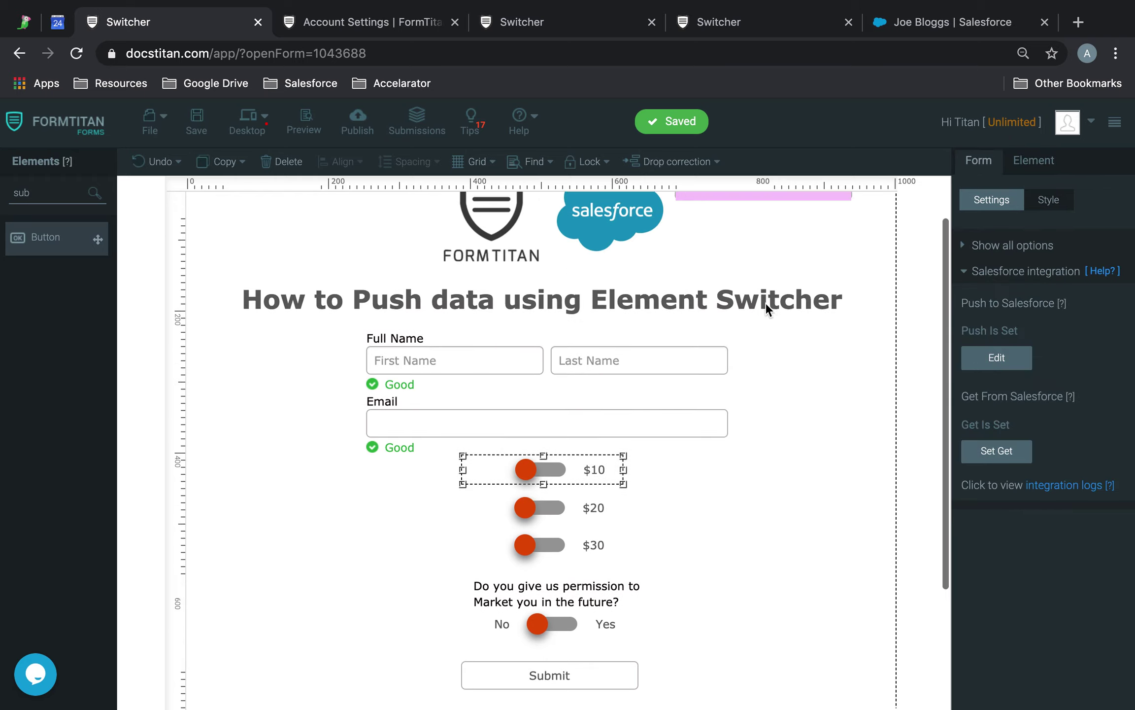
left_click(998, 274)
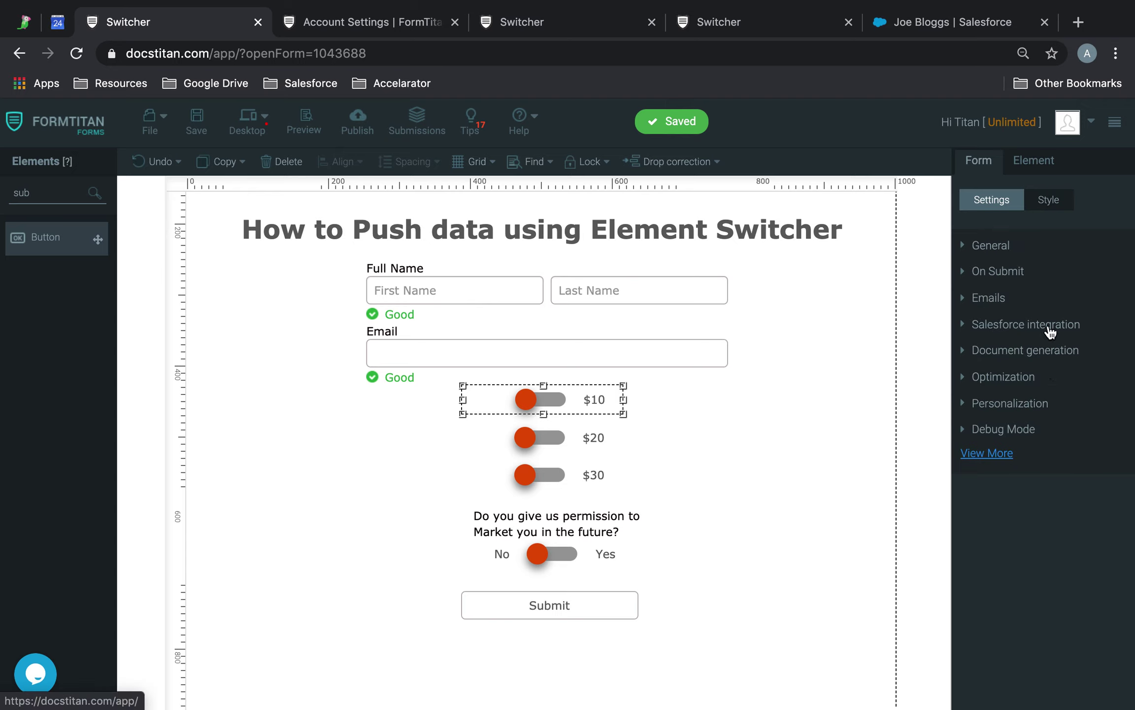
left_click(623, 424)
left_click(551, 403)
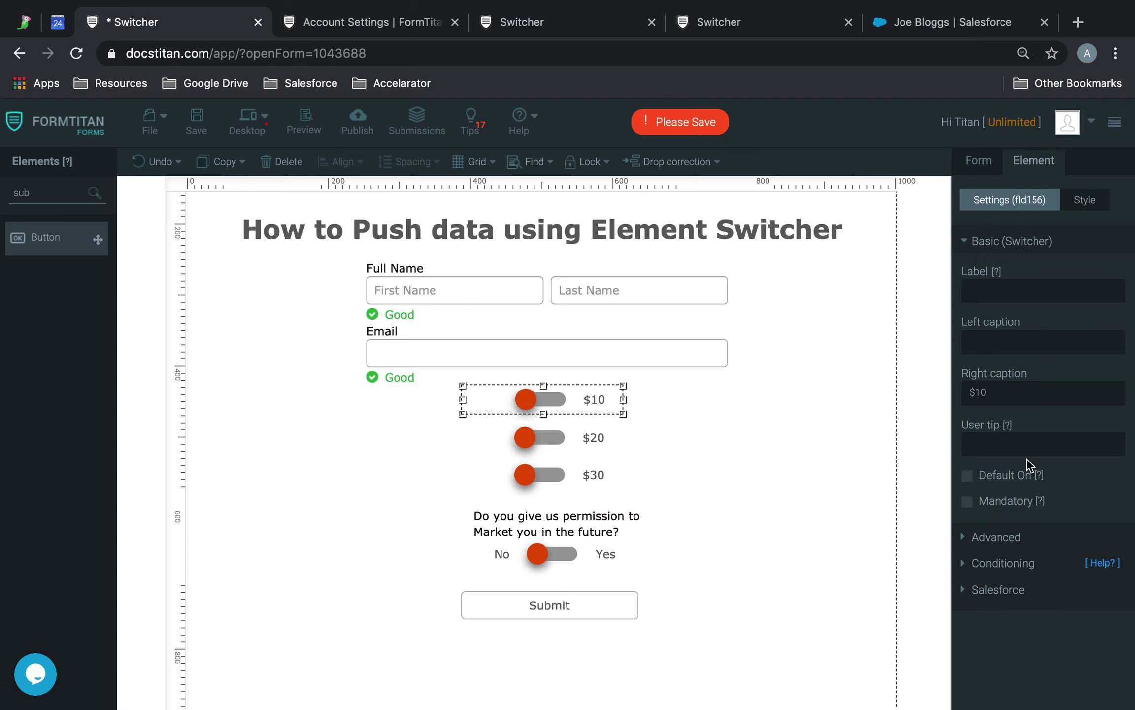
Change Switcher 1's condition result so Donated Amount is 10 instead of $10
left_click(1024, 565)
left_click(1024, 370)
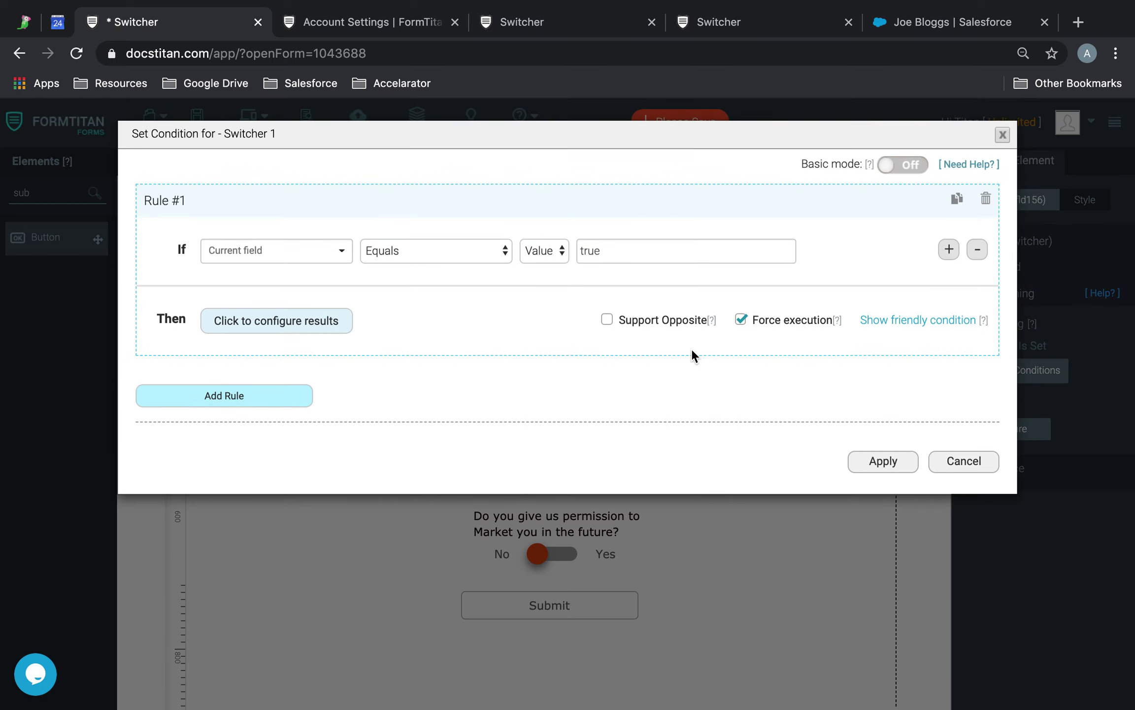
left_click(307, 321)
scroll(635, 299, "down", 5)
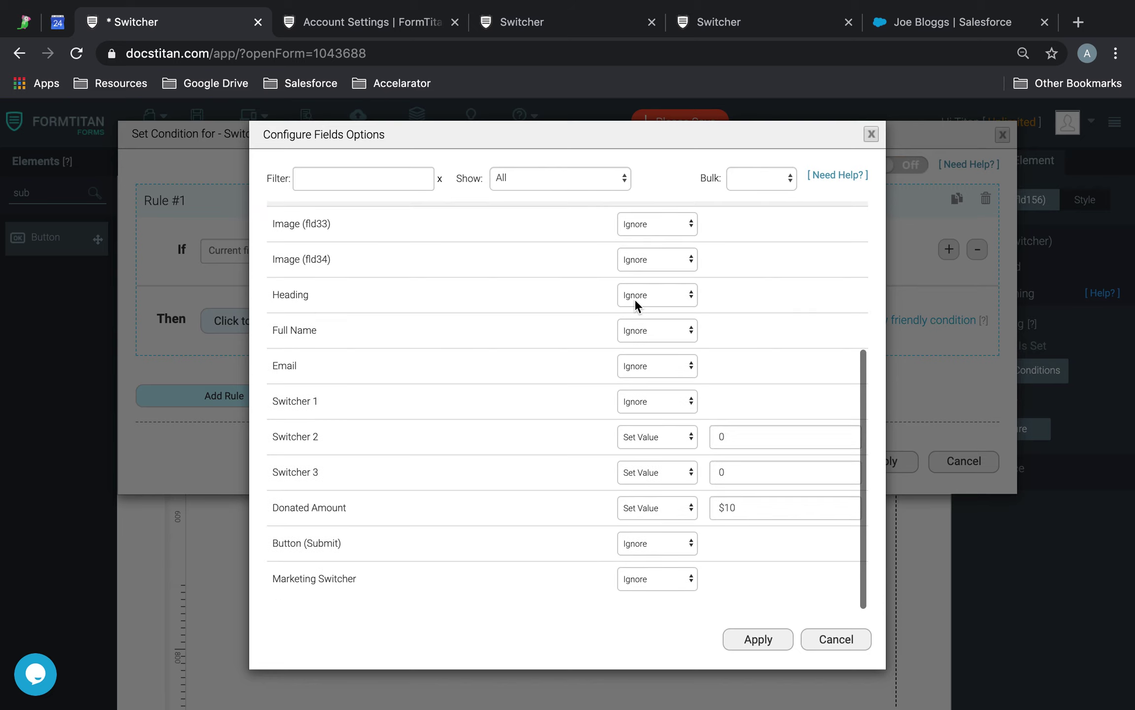
left_click(723, 508)
key("BackSpace")
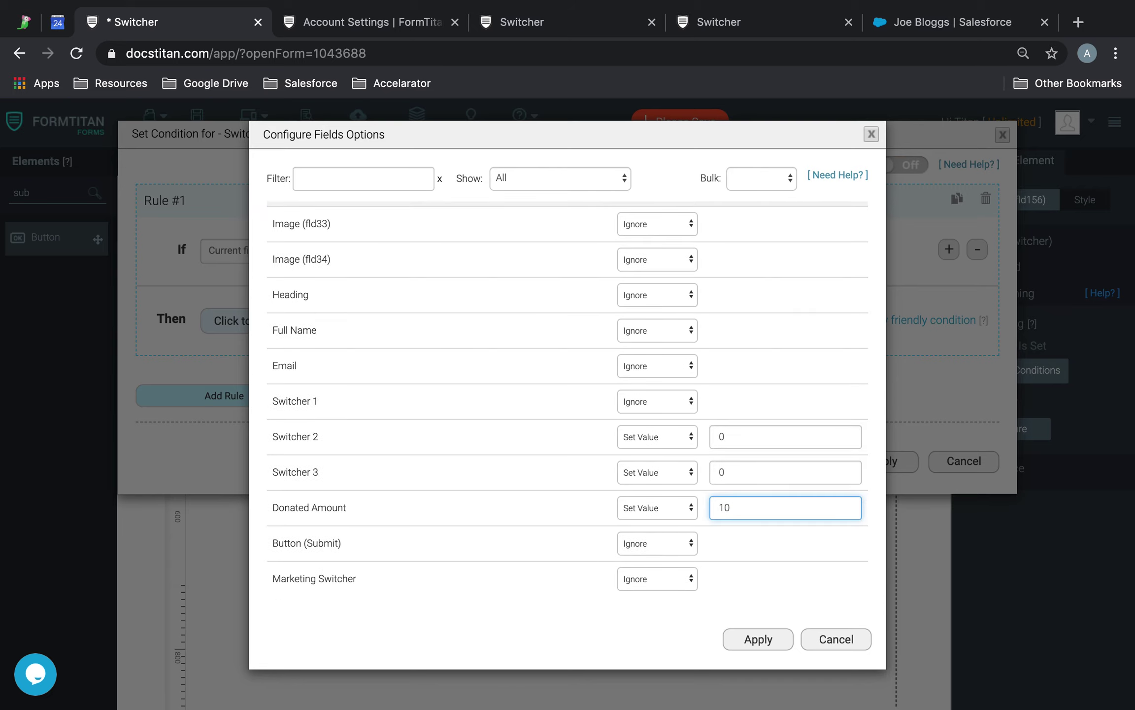
left_click(758, 640)
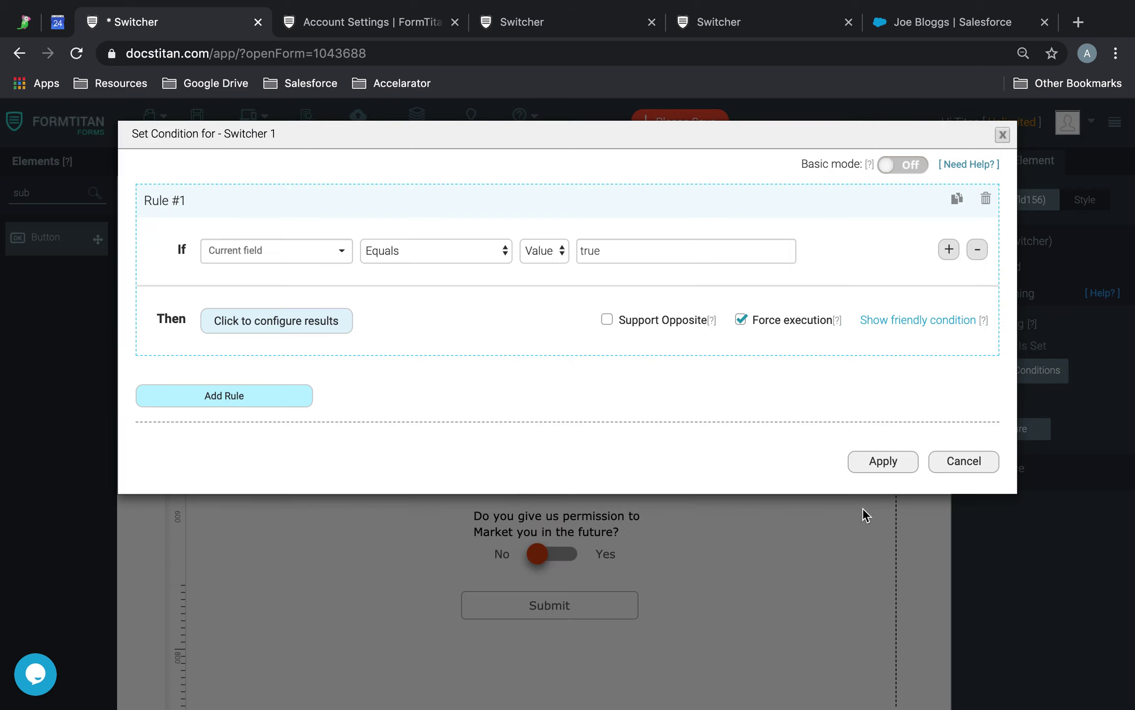
left_click(886, 469)
left_click(589, 437)
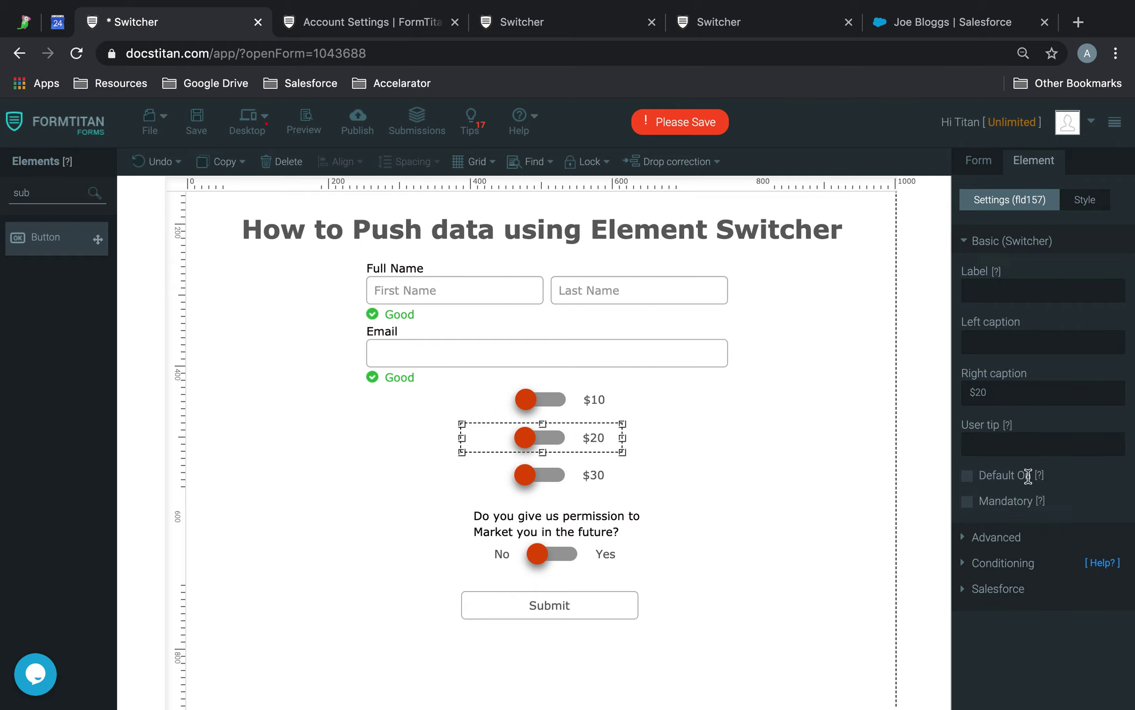
Change Switcher 2's condition result so Donated Amount is 20 instead of $20
left_click(1016, 563)
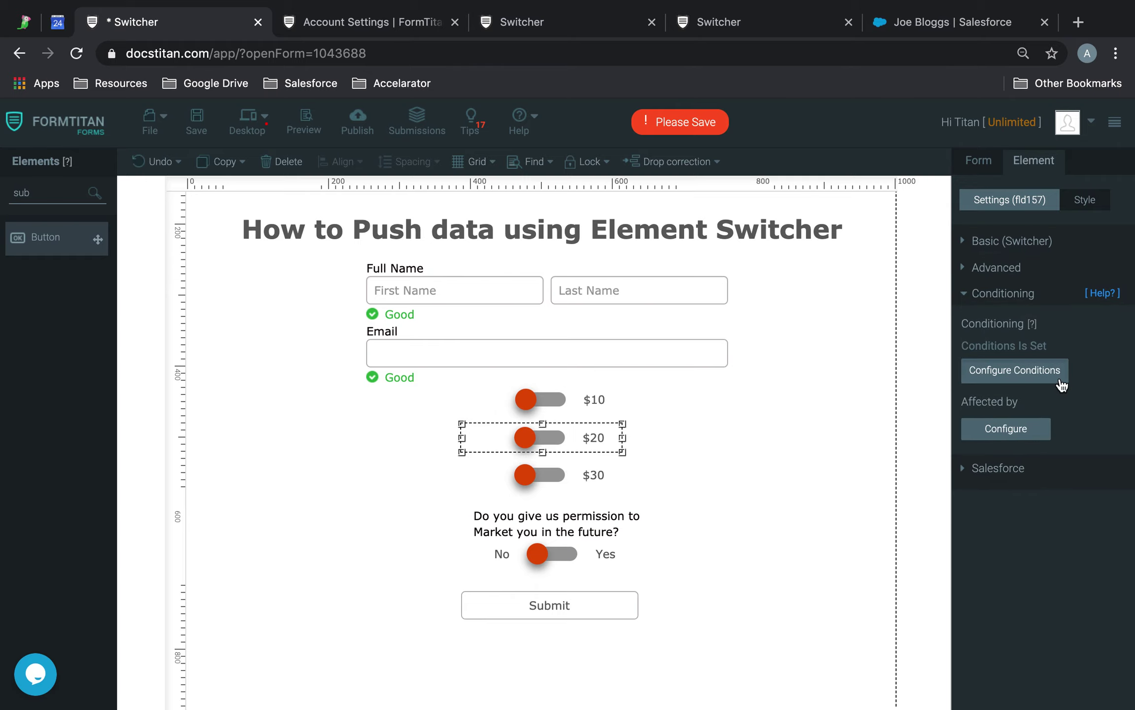
left_click(1059, 377)
left_click(327, 321)
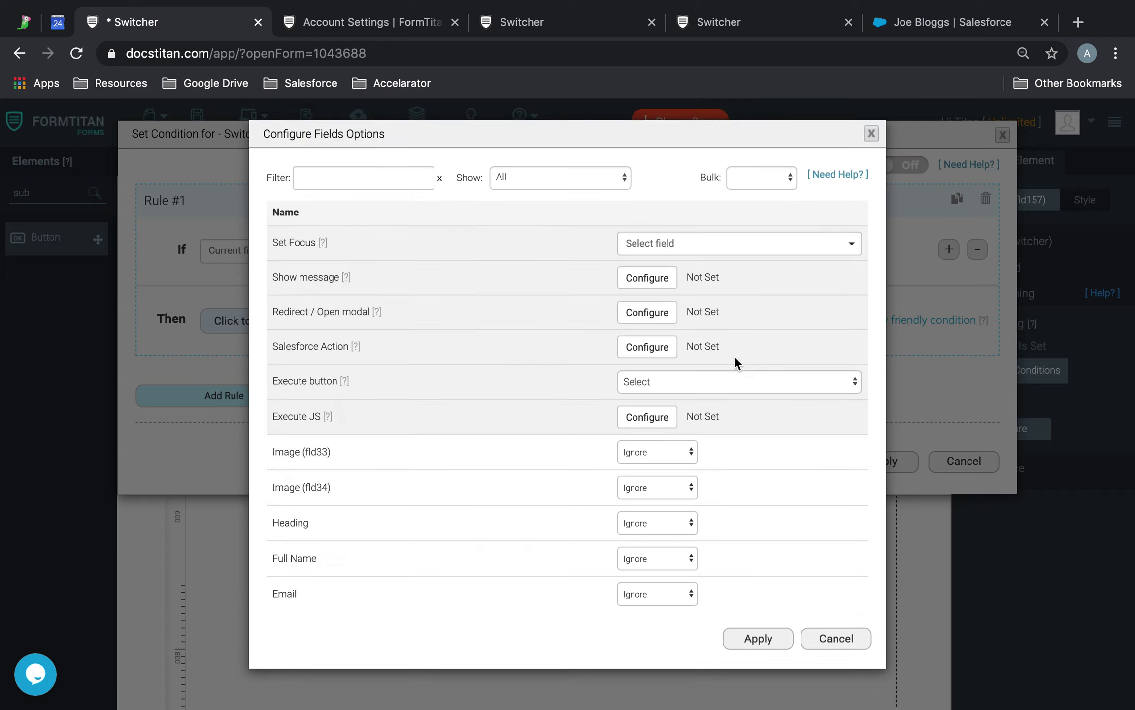
scroll(734, 361, "down", 5)
left_click(808, 506)
key("Home")
key("Delete")
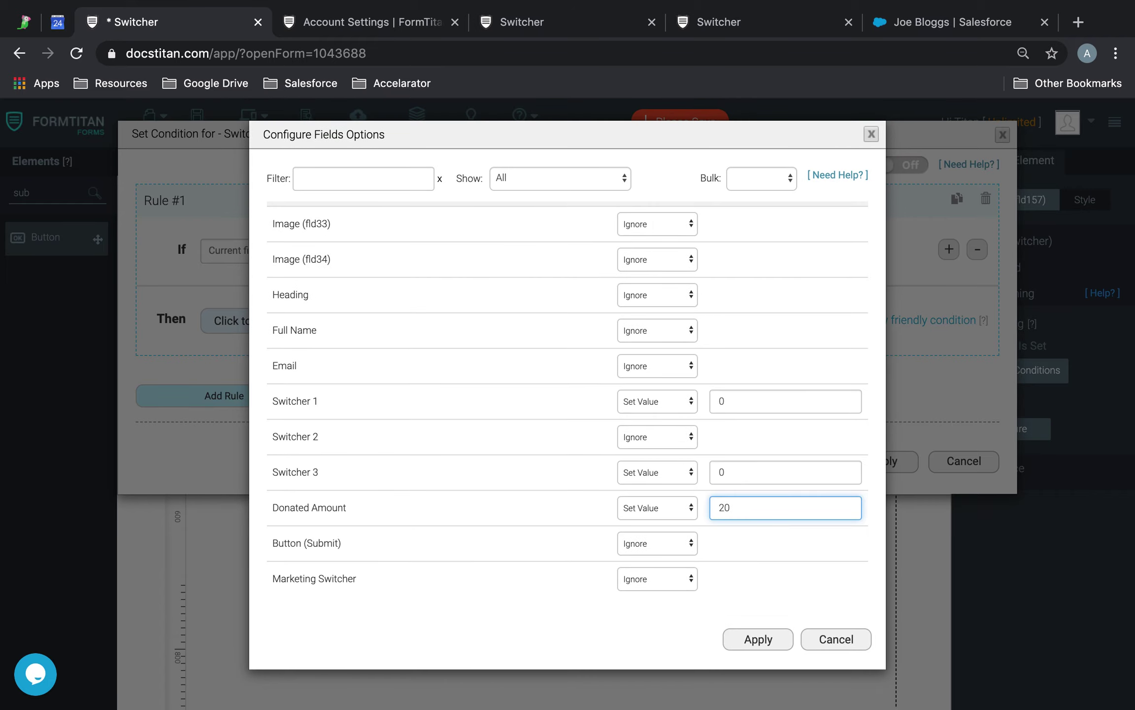
left_click(783, 643)
left_click(886, 471)
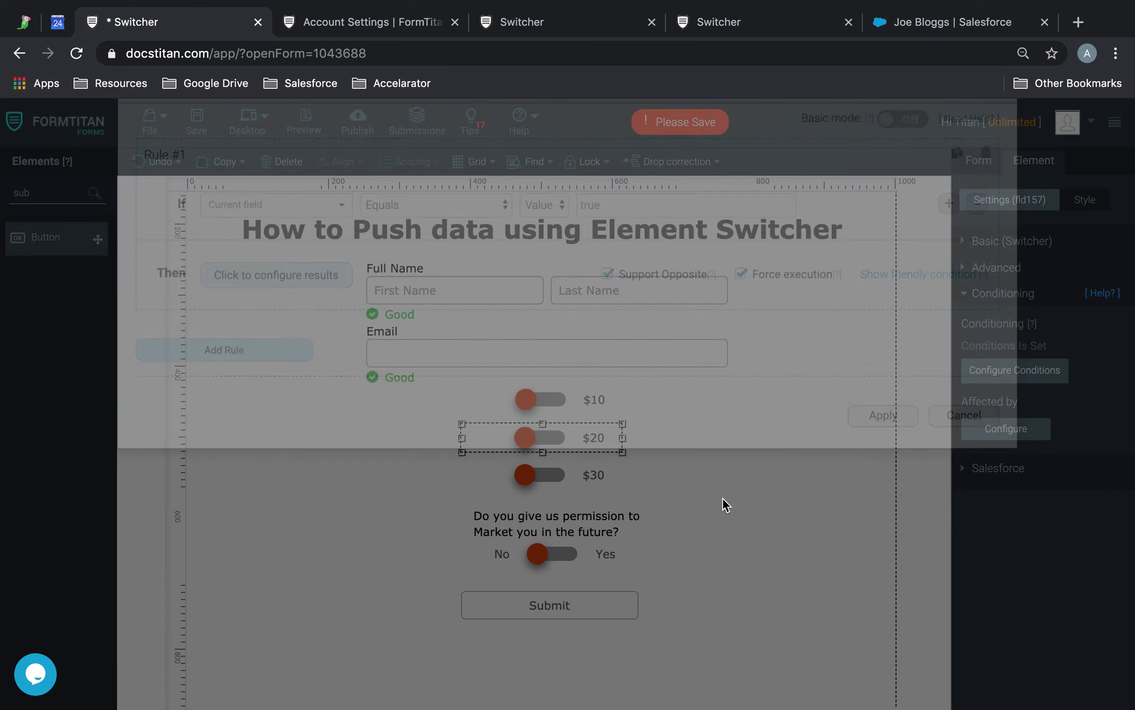
Change Switcher 3's condition result so Donated Amount is 30 instead of $30
left_click(550, 485)
left_click(1015, 568)
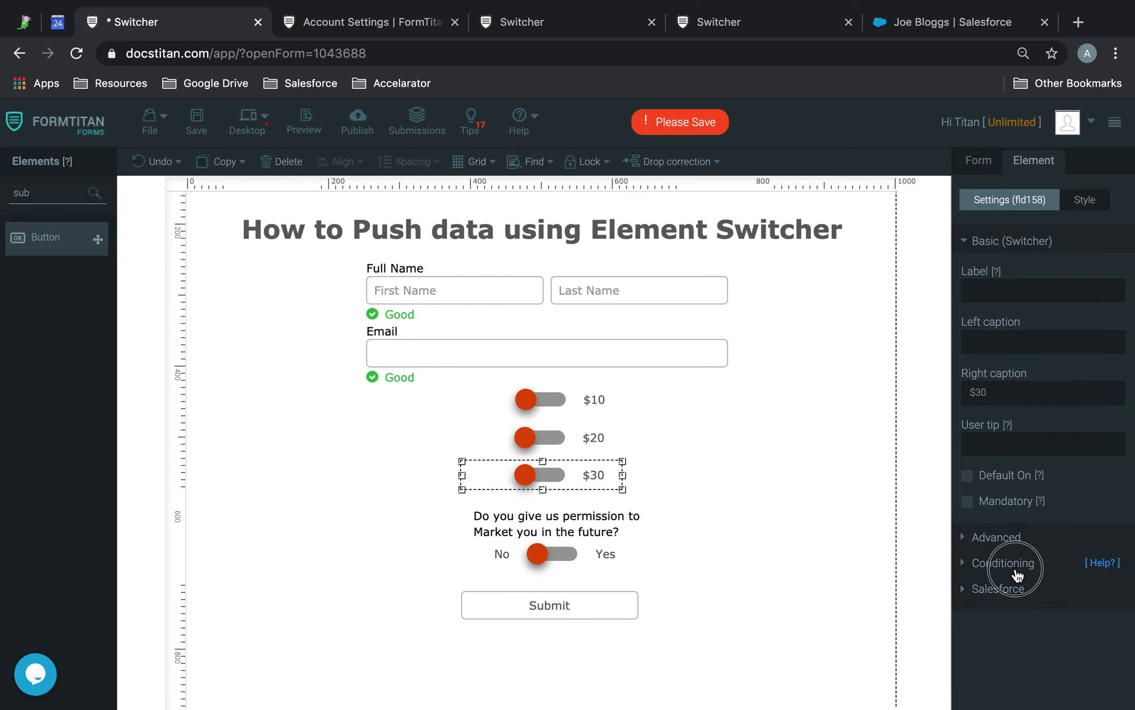
left_click(981, 370)
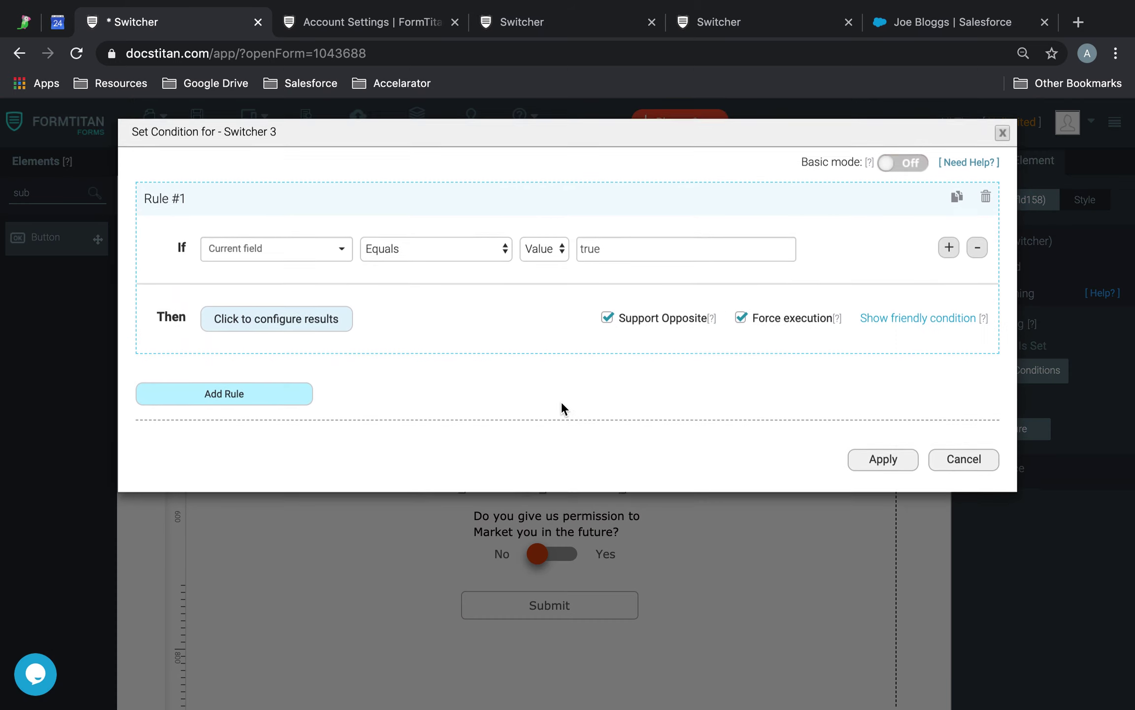
left_click(309, 325)
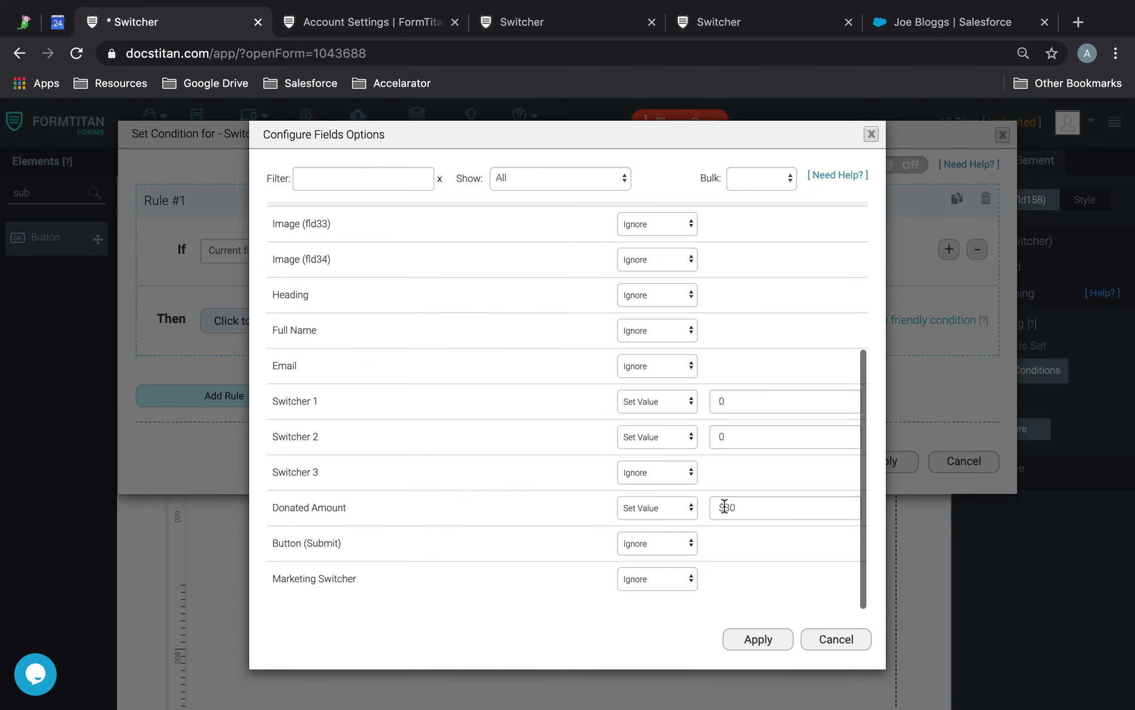
left_click(725, 507)
key("BackSpace")
left_click(769, 638)
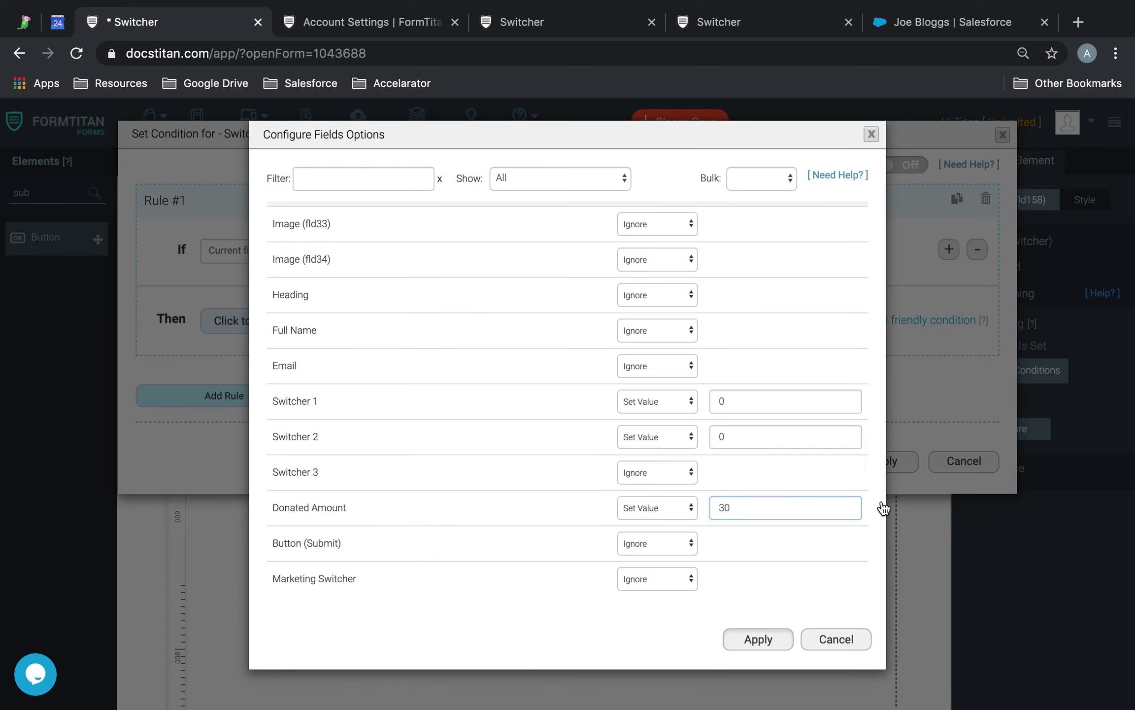
left_click(898, 462)
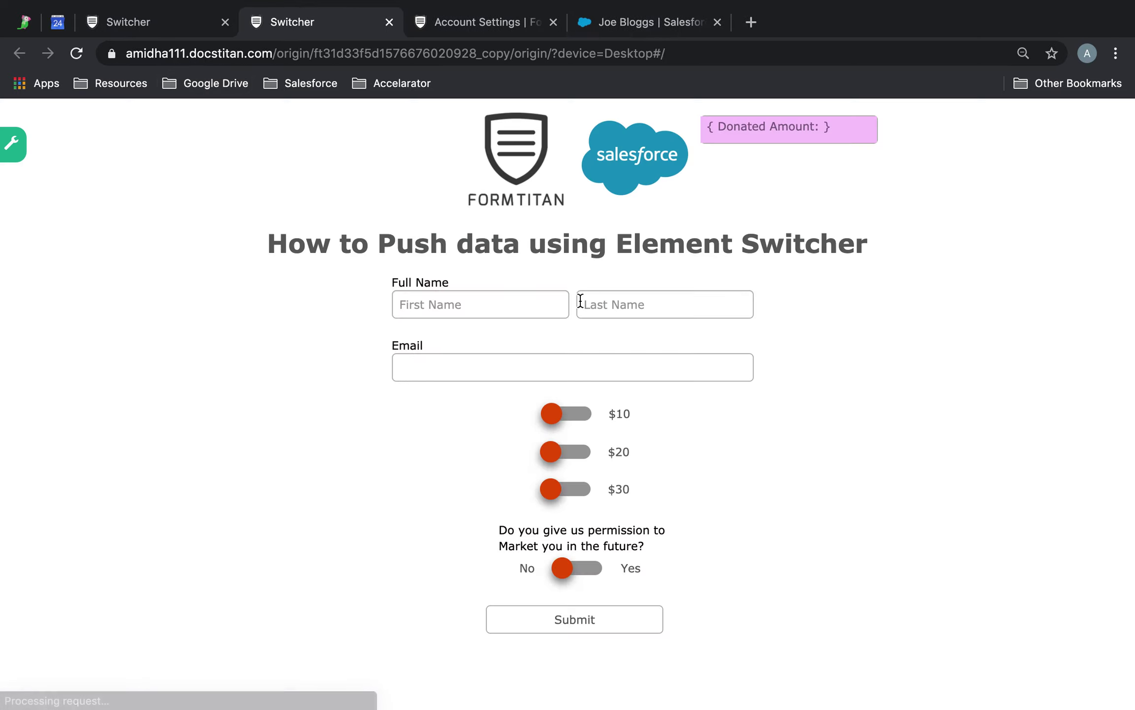
Submit a test entry with name, email, $20 donation and marketing permission Yes
left_click(537, 311)
type("Switcher")
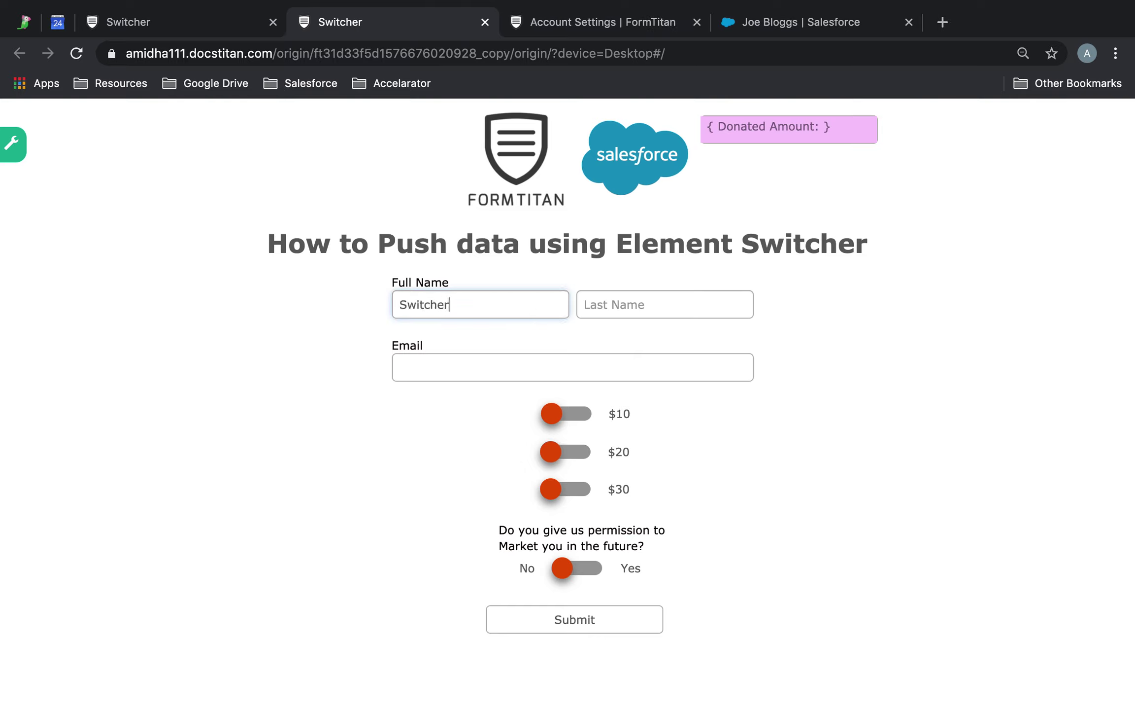
left_click(665, 304)
type("Titan")
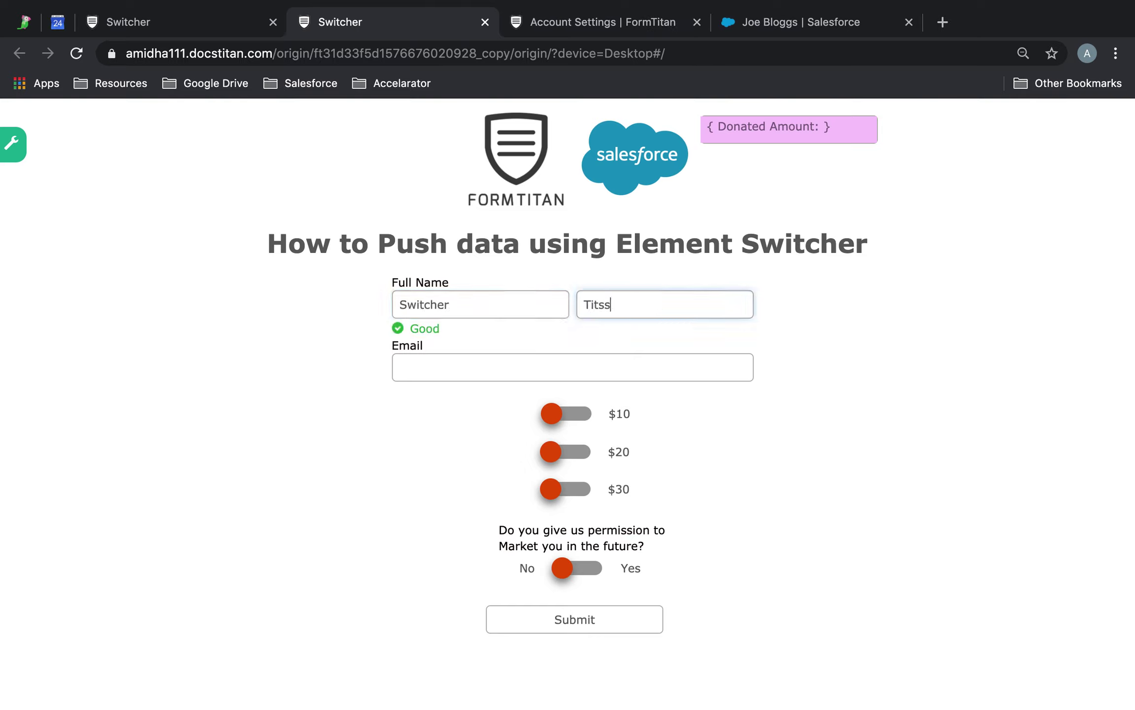
left_click(400, 368)
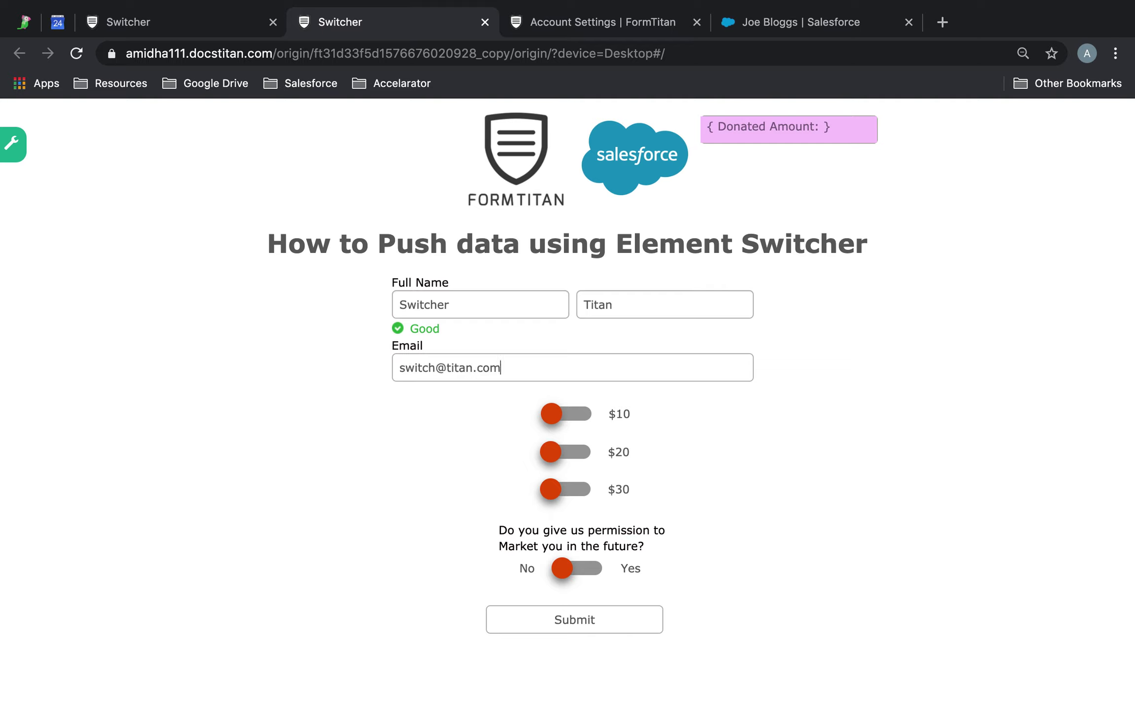
left_click(582, 448)
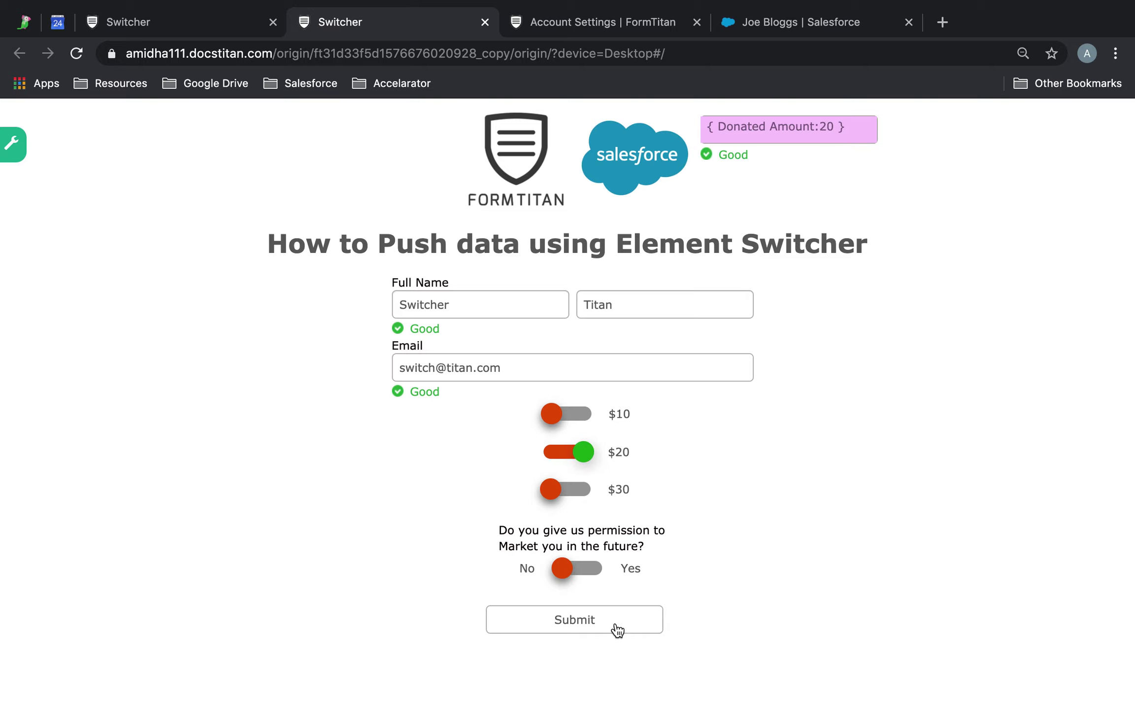
left_click(578, 570)
left_click(591, 616)
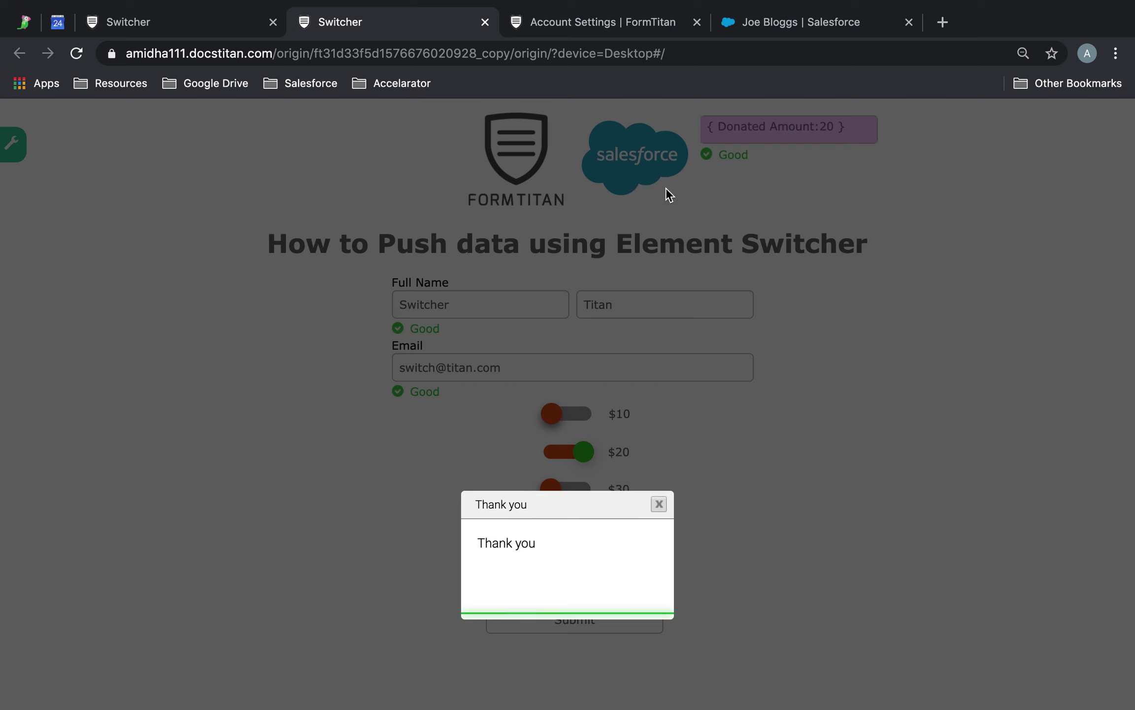
Refresh the Salesforce push logs and open the newly created contact record
left_click(596, 24)
left_click(1095, 358)
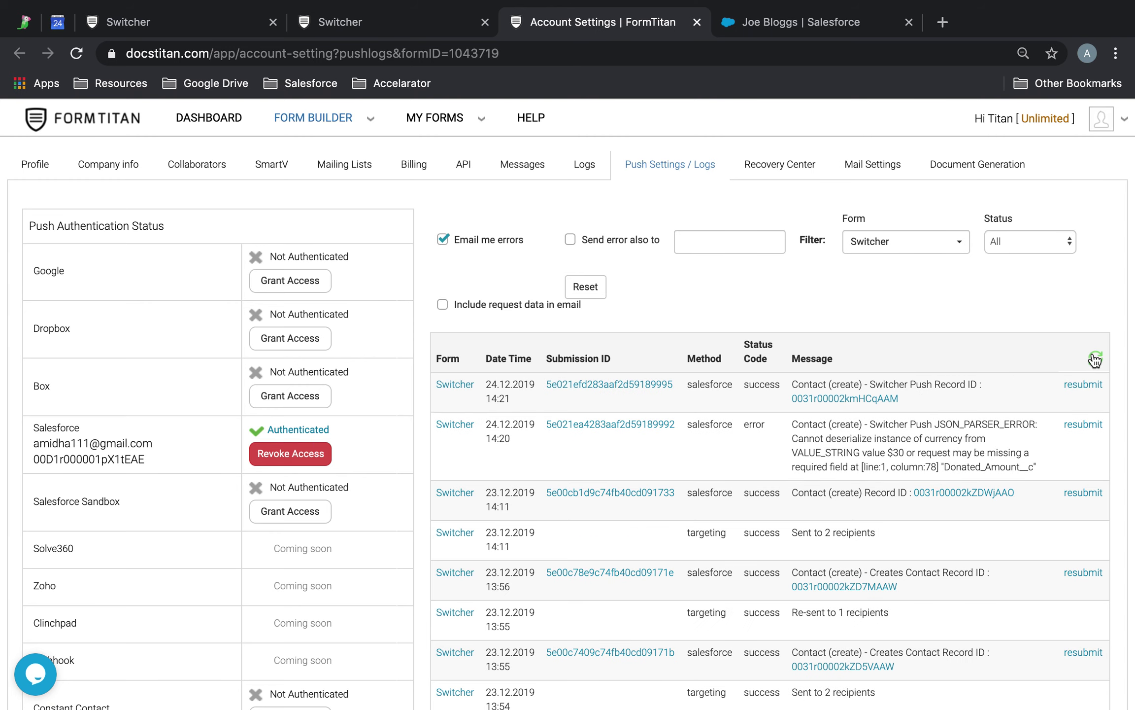
left_click(882, 403)
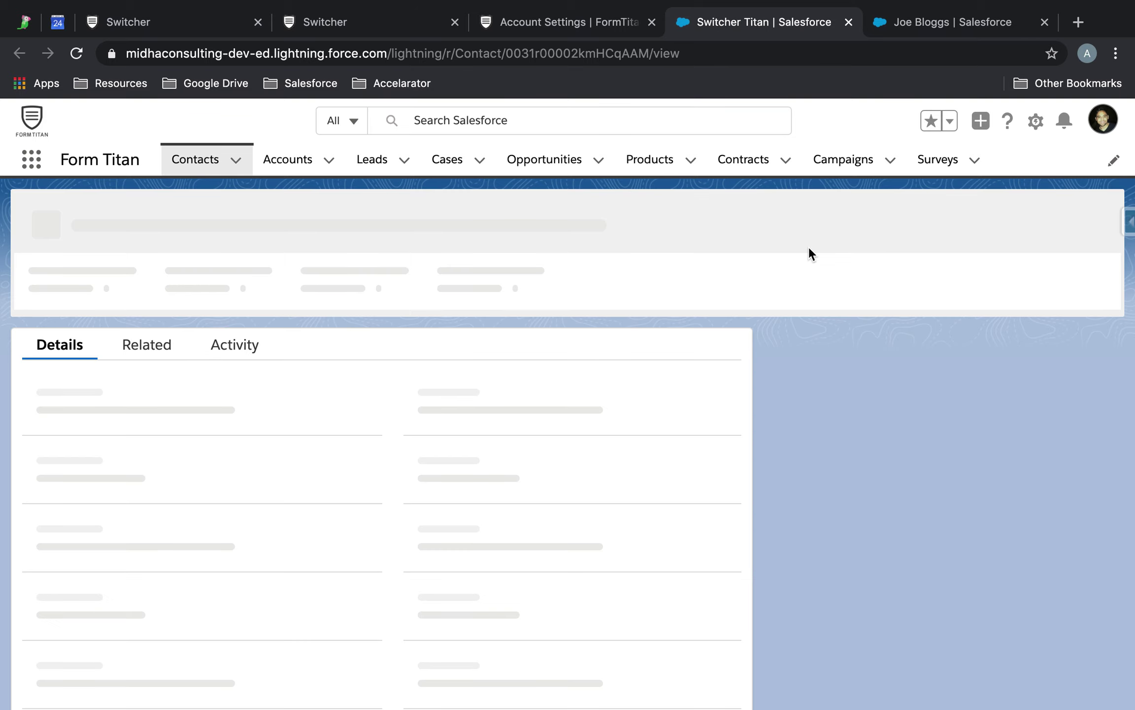
Check the new contact's Donated Amount shows £20 with consent ticked
scroll(625, 323, "down", 5)
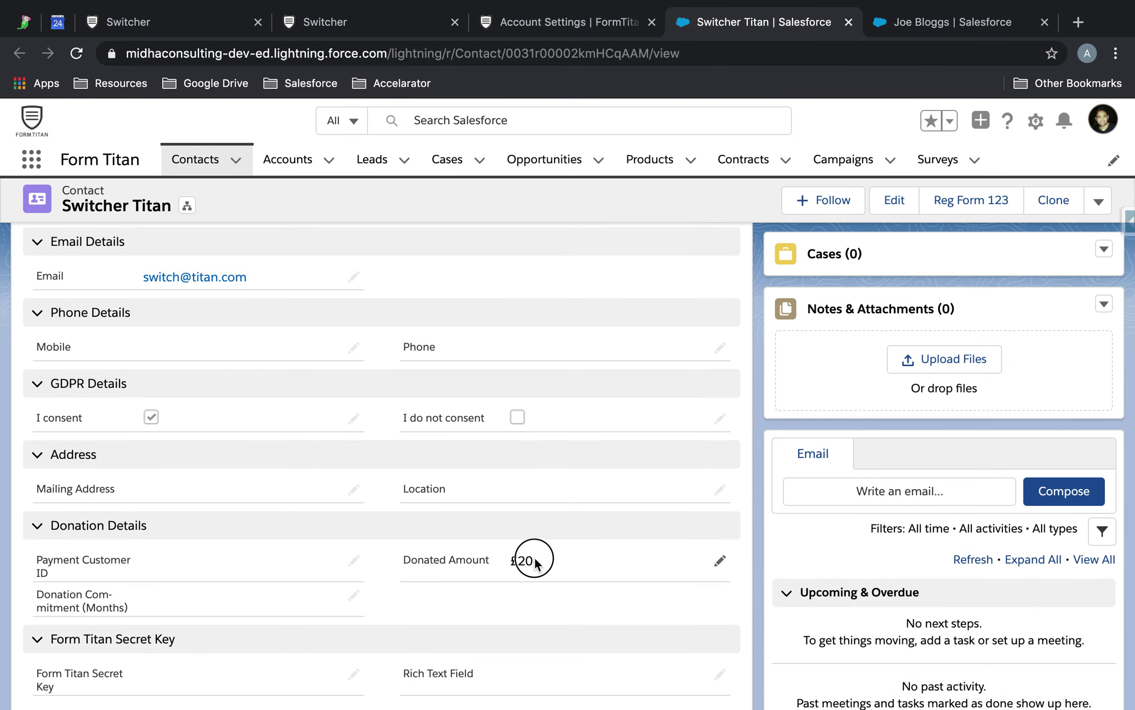
double_click(518, 560)
left_click(514, 601)
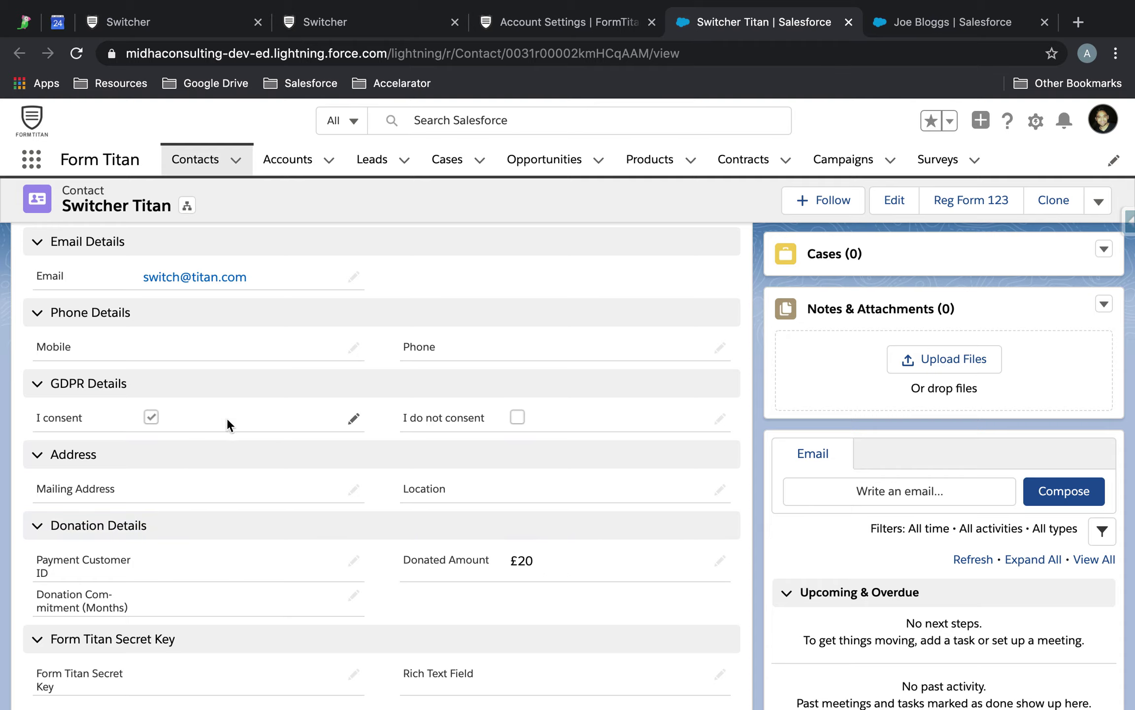
left_click(385, 11)
Deselect the $30 switcher in the editor and scroll to the form's top
left_click(193, 25)
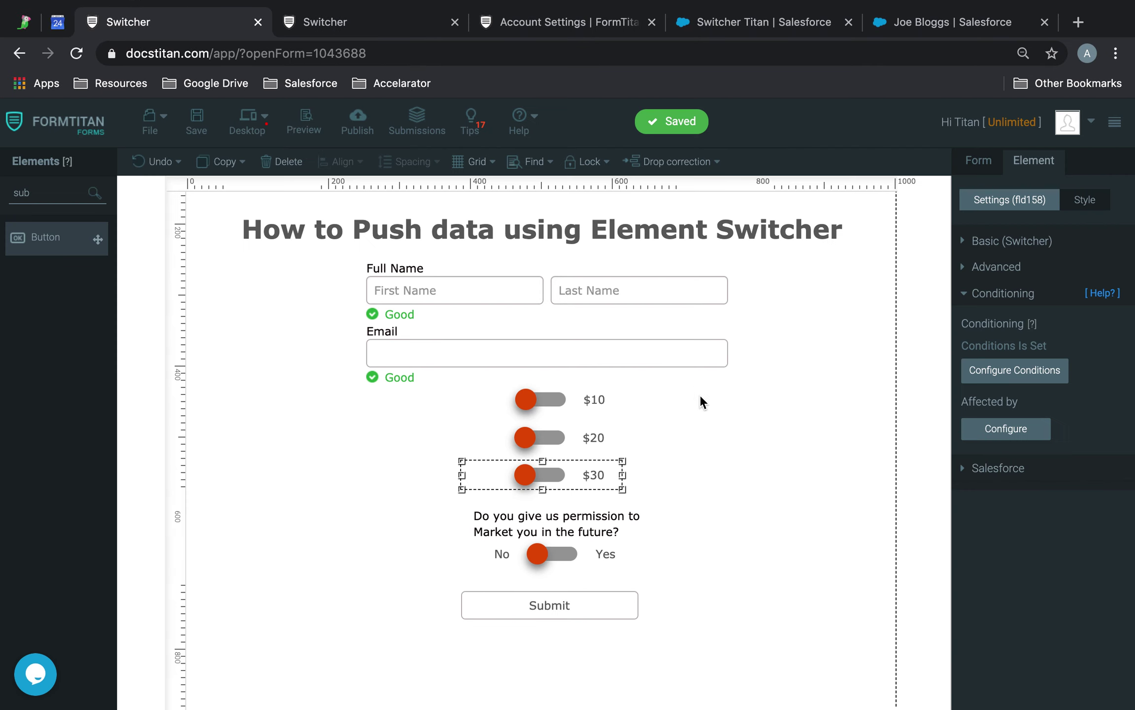
left_click(720, 478)
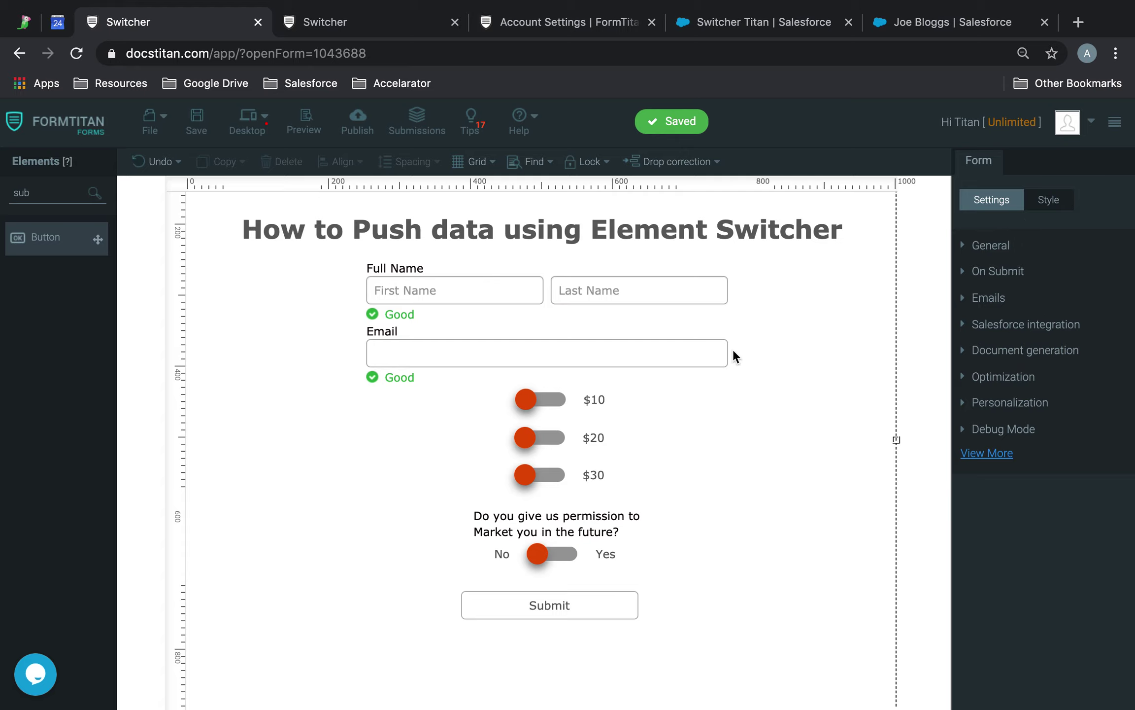
scroll(854, 336, "up", 3)
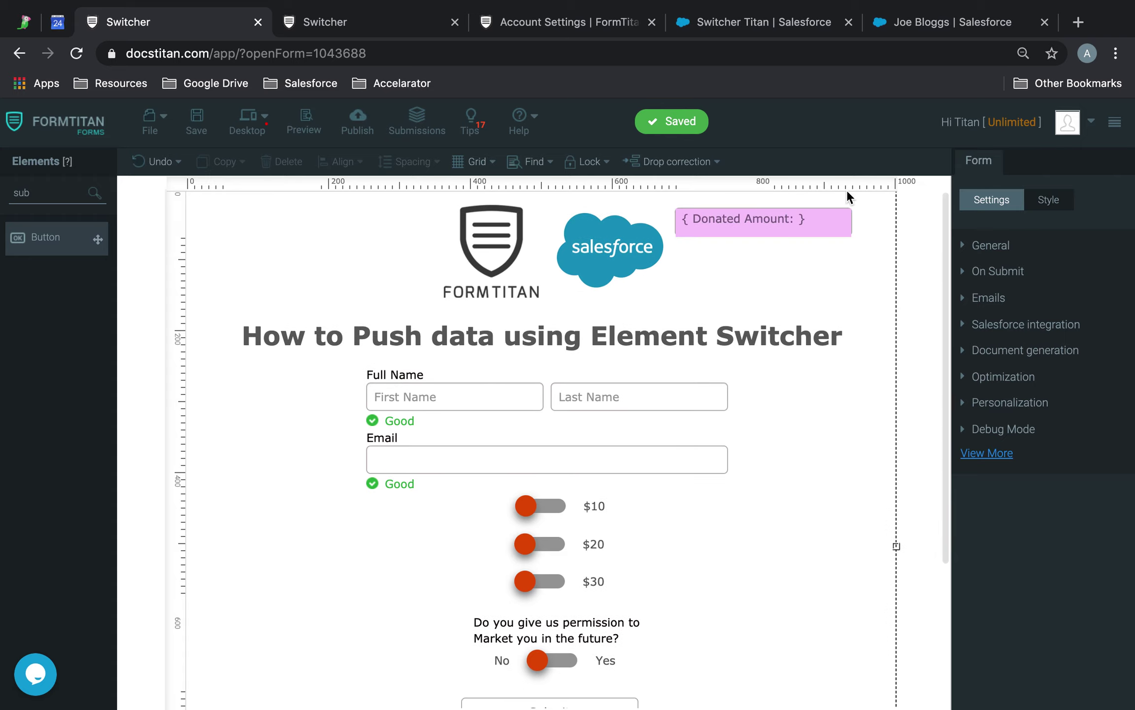